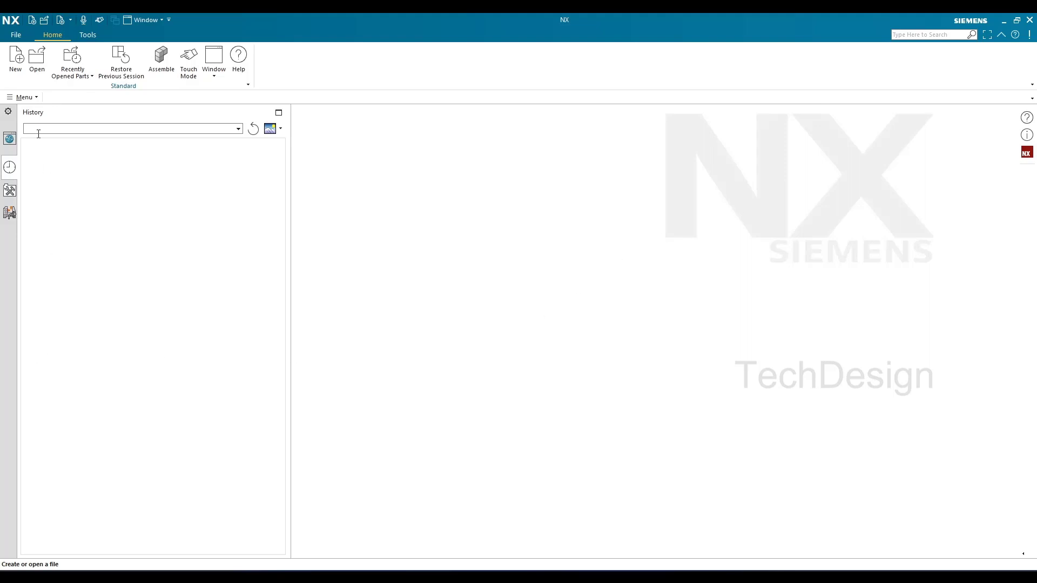
# Create a new part from the Model template in millimetres with the file name model1.prt.
pyautogui.click(16, 56)
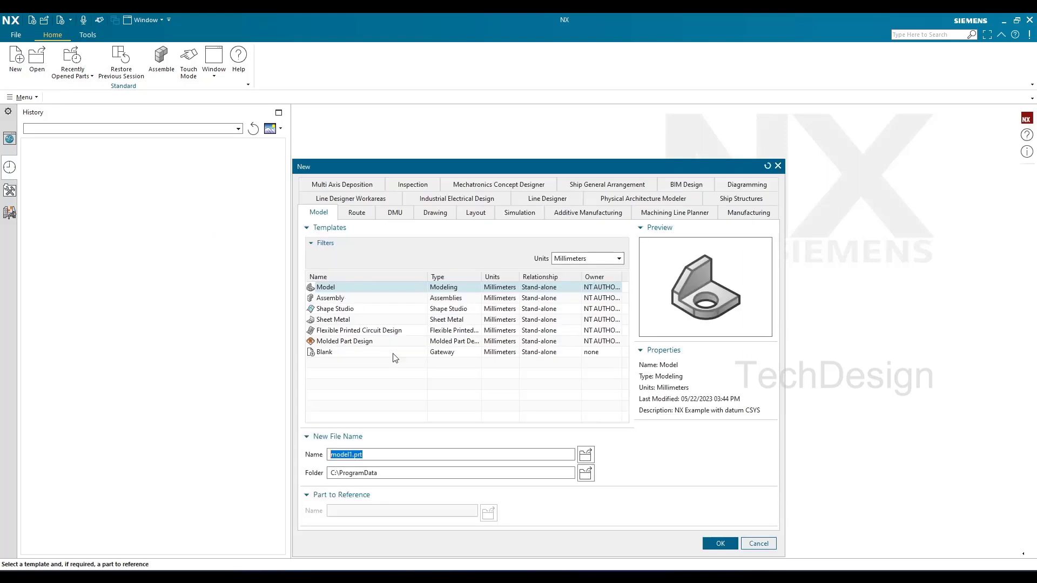
pyautogui.click(720, 543)
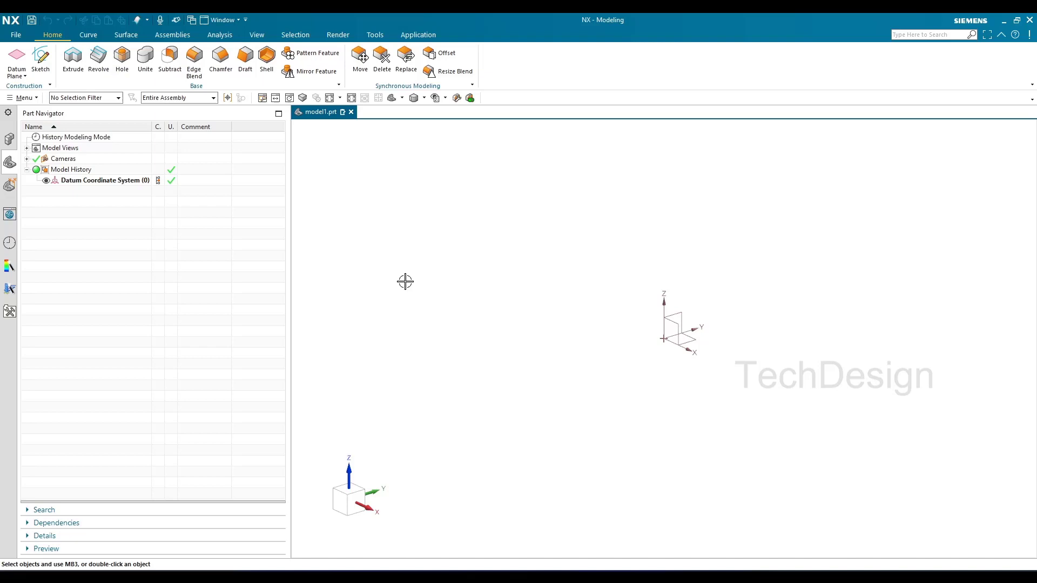
pyautogui.click(125, 37)
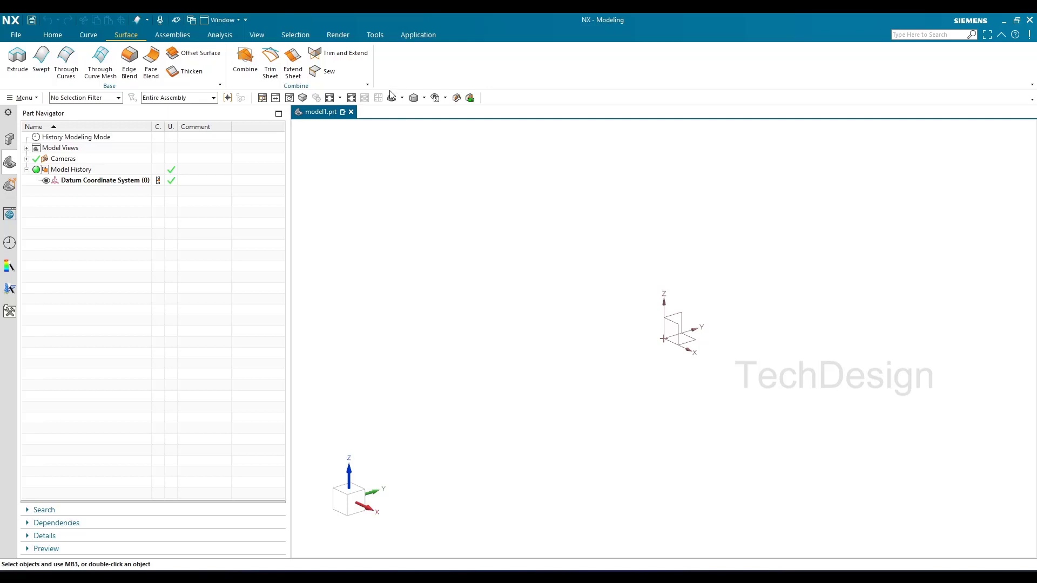
pyautogui.click(53, 35)
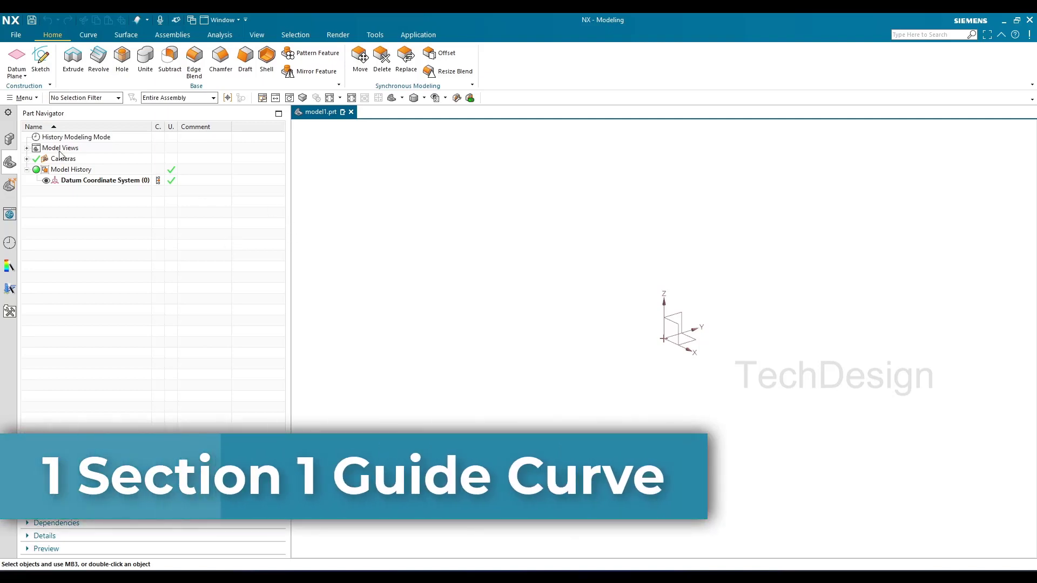
# Sketch an upright rectangle around the origin on the Top plane and finish the sketch.
pyautogui.click(39, 59)
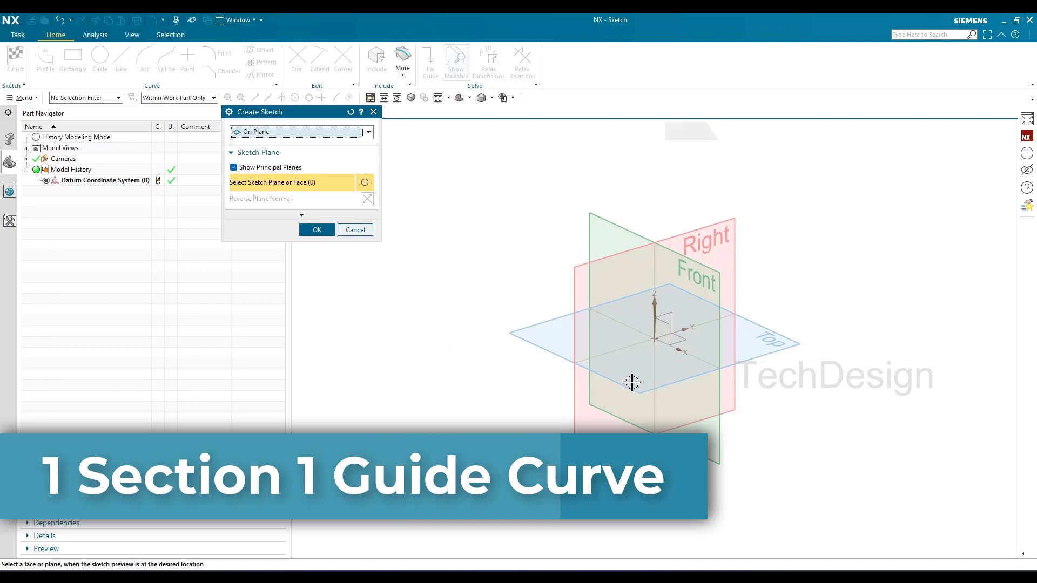
pyautogui.click(679, 338)
pyautogui.middleClick(459, 354)
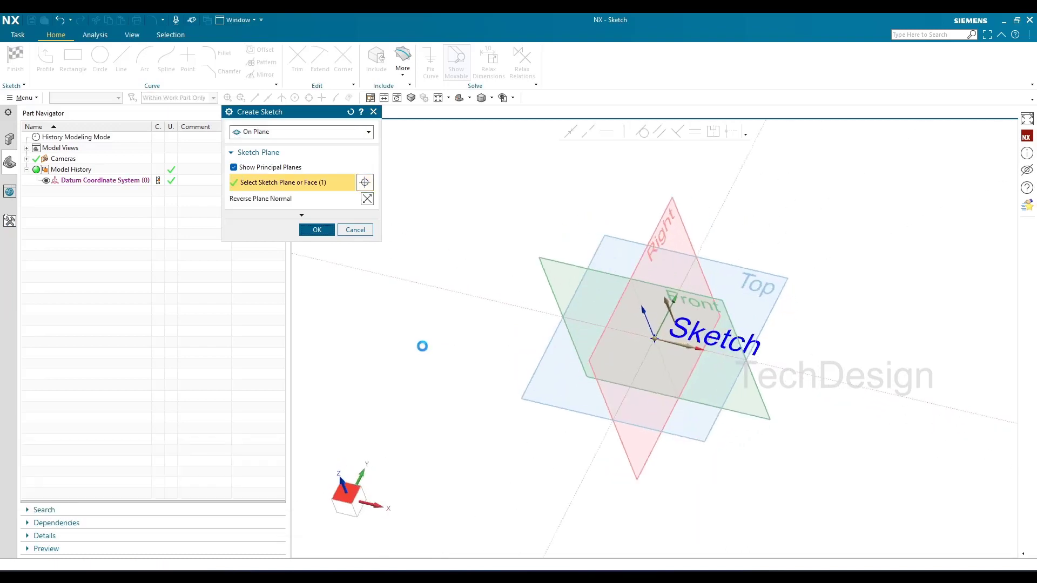
pyautogui.click(71, 78)
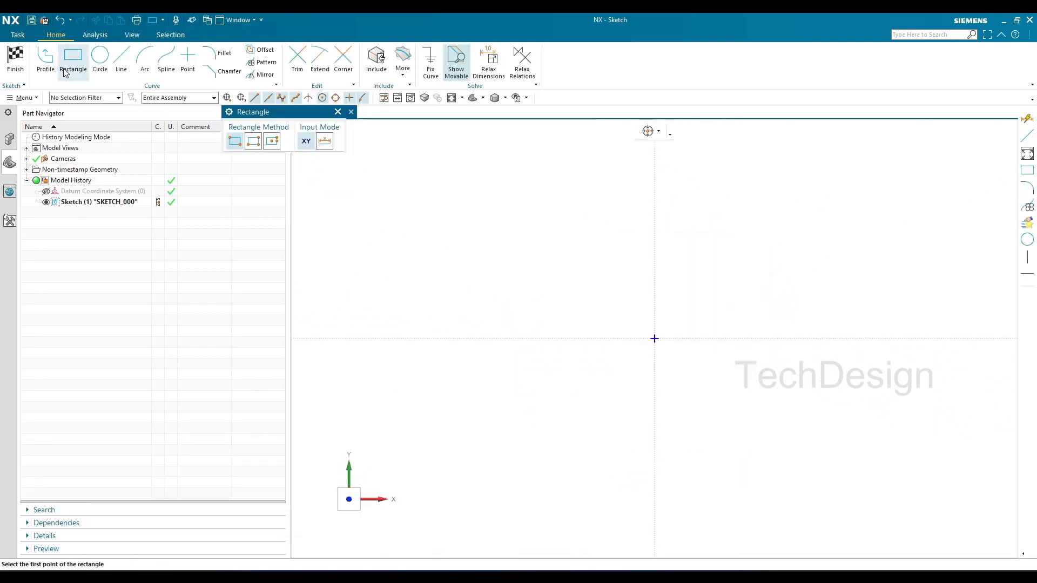
pyautogui.click(632, 294)
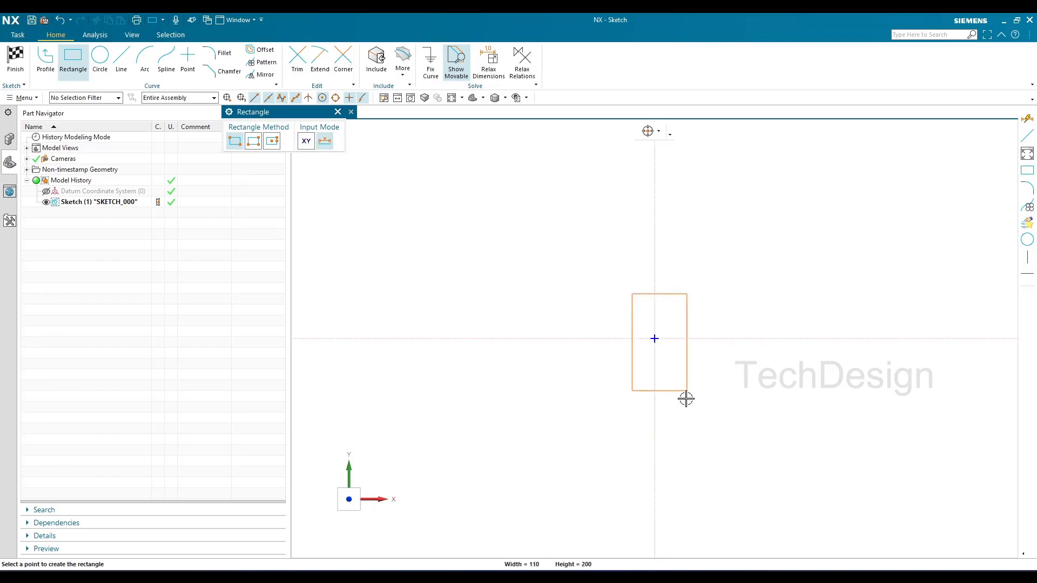
pyautogui.click(675, 379)
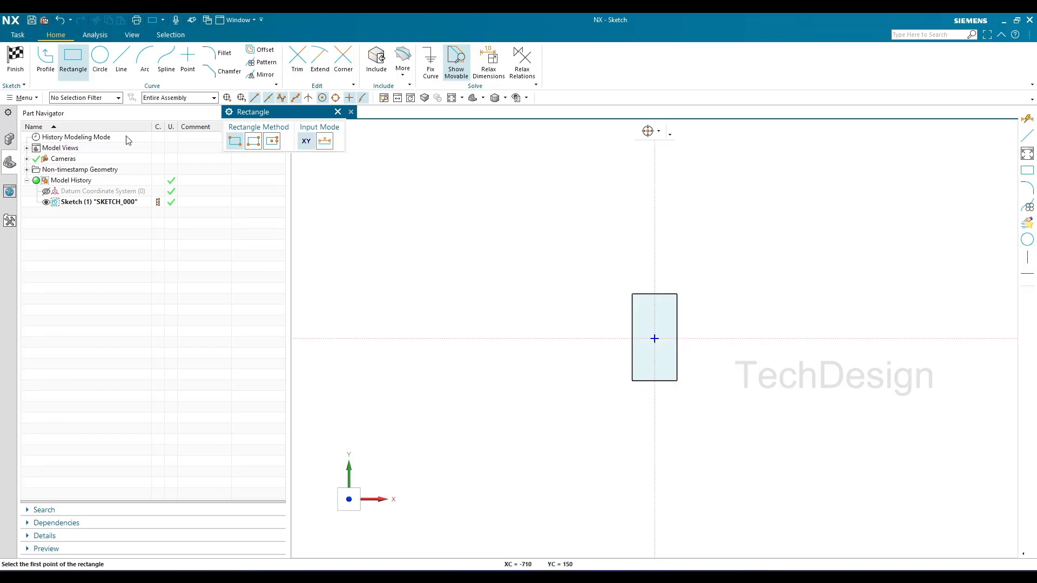
pyautogui.click(13, 67)
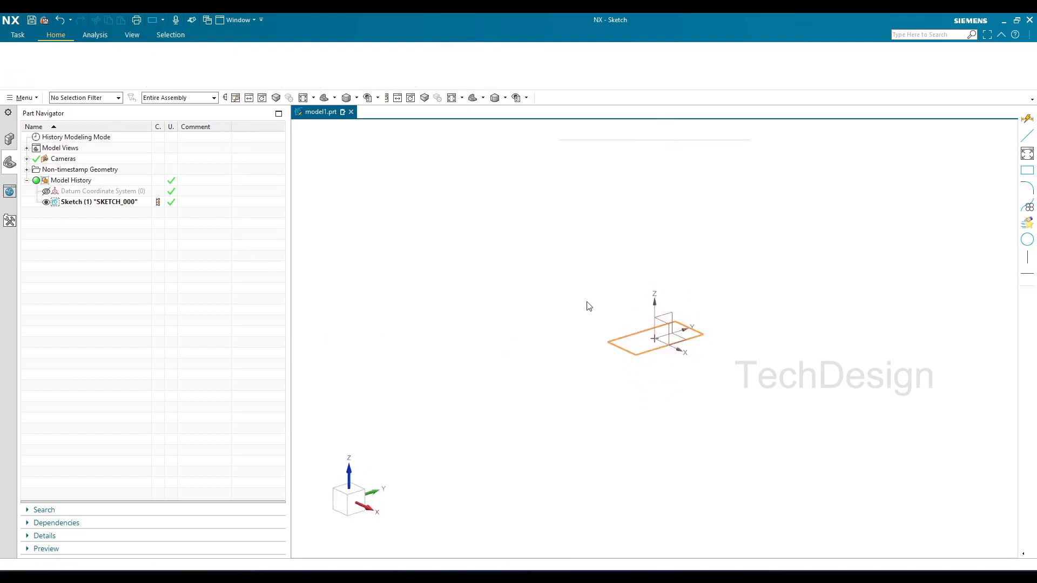
pyautogui.press('Escape')
pyautogui.scroll(-5, 691, 337)
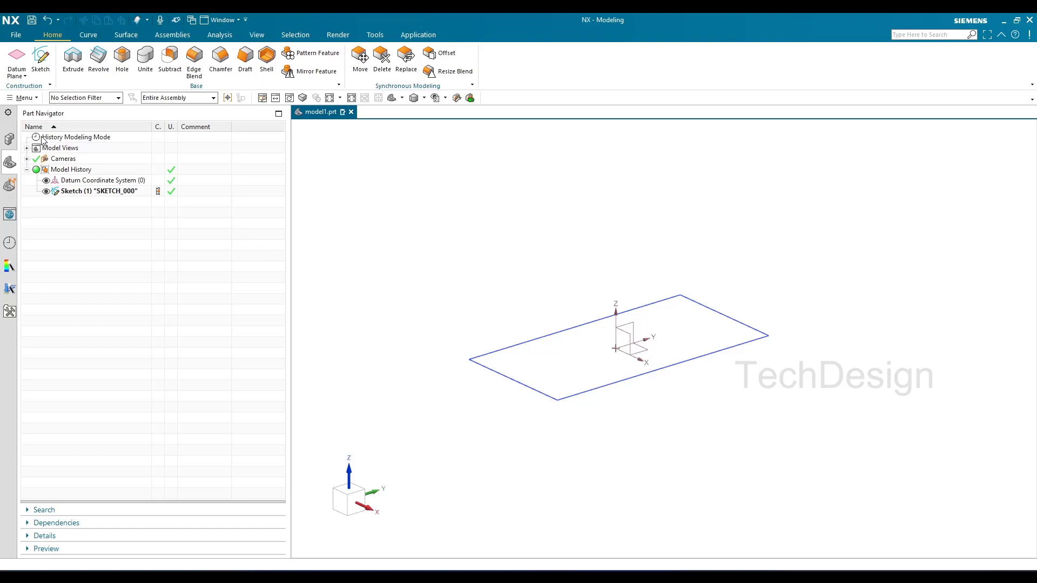
# On the Front plane, sketch a vertical line about 211 mm up from the origin and a horizontal line in +X from its upper end.
pyautogui.click(40, 58)
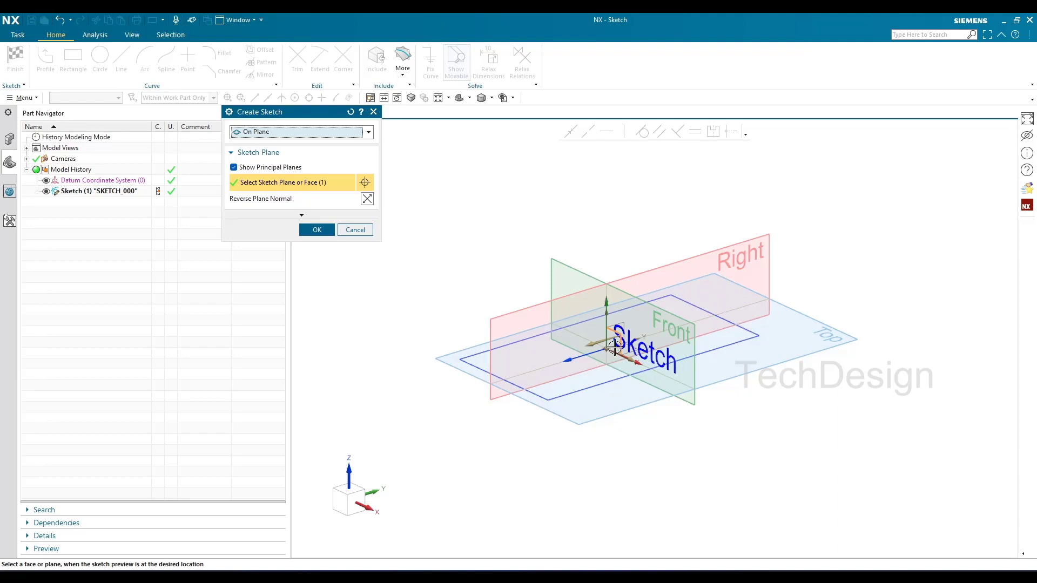
pyautogui.click(317, 230)
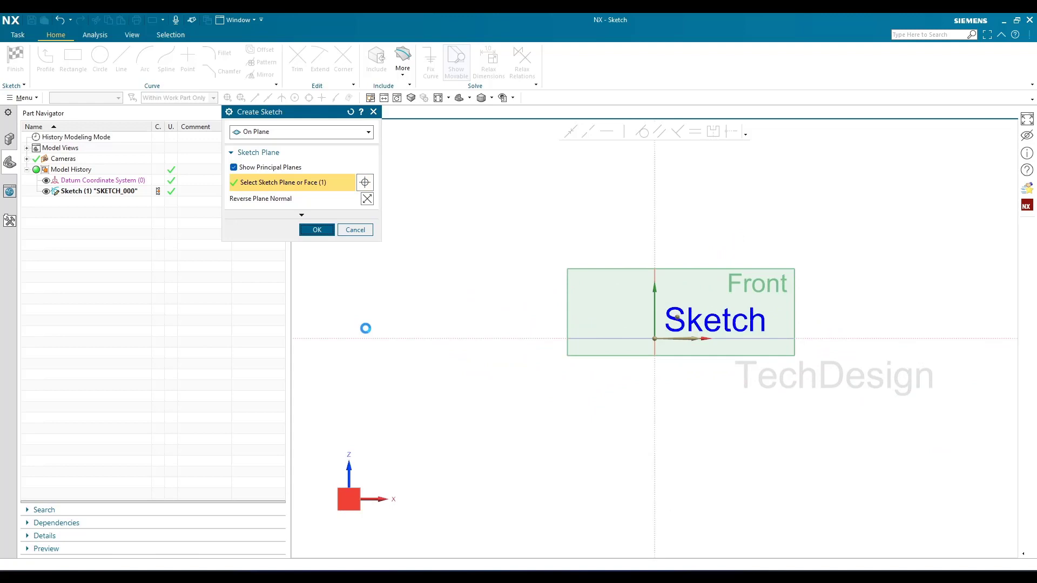
pyautogui.click(121, 59)
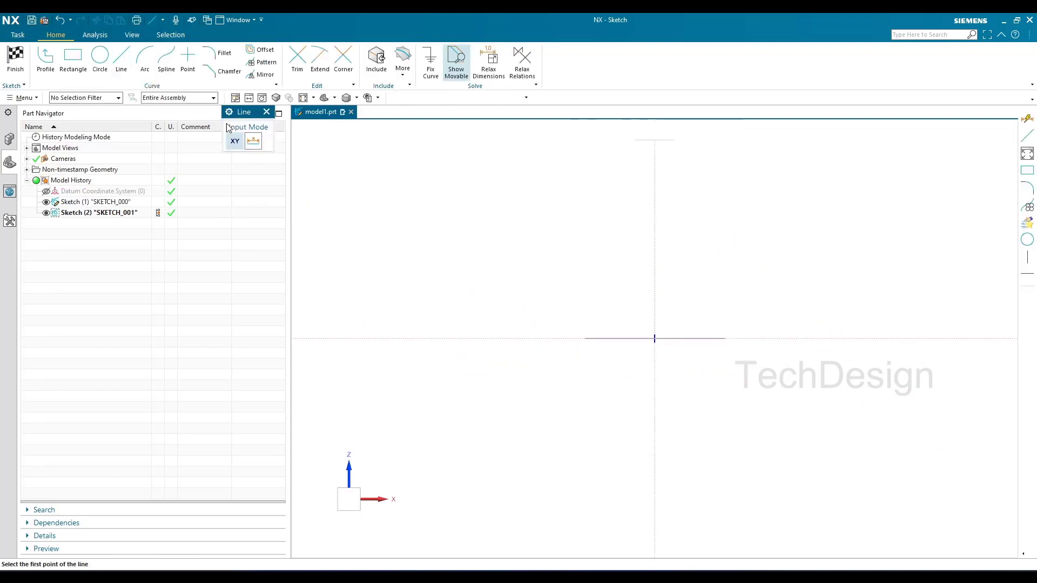
pyautogui.click(654, 338)
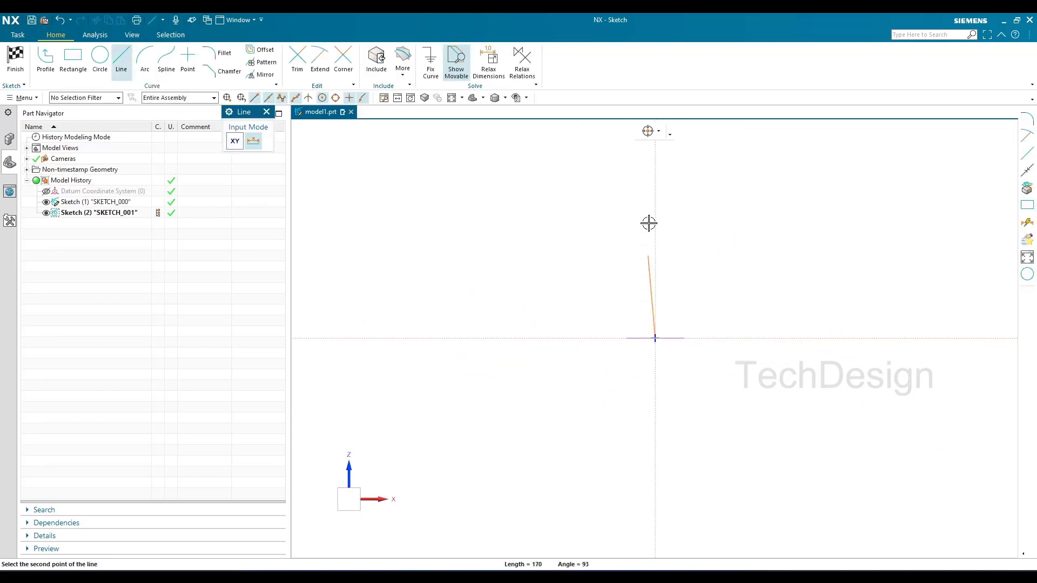
pyautogui.scroll(-3, 667, 303)
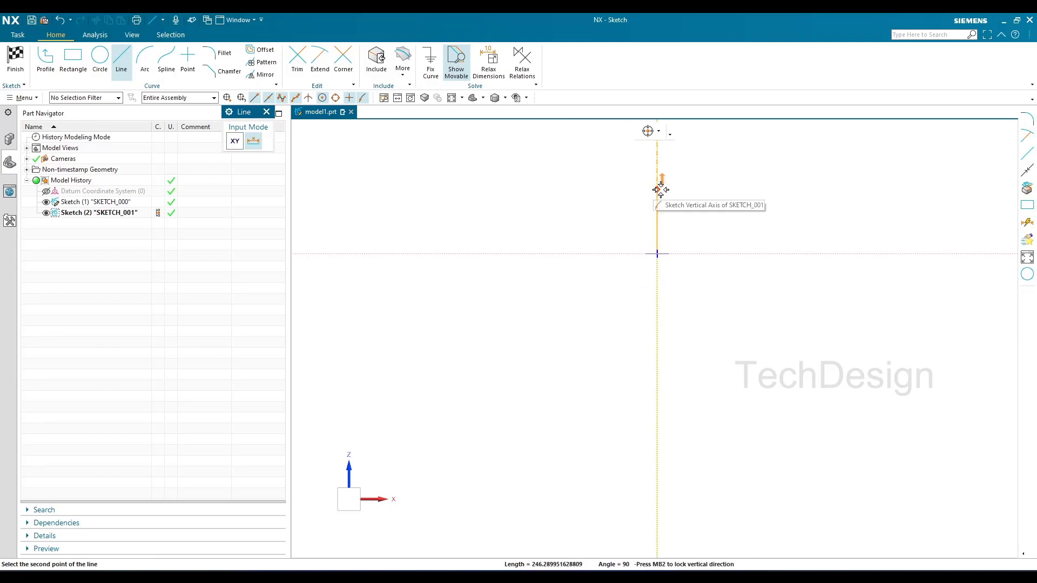
pyautogui.write('200')
pyautogui.scroll(3, 658, 197)
pyautogui.press('Return')
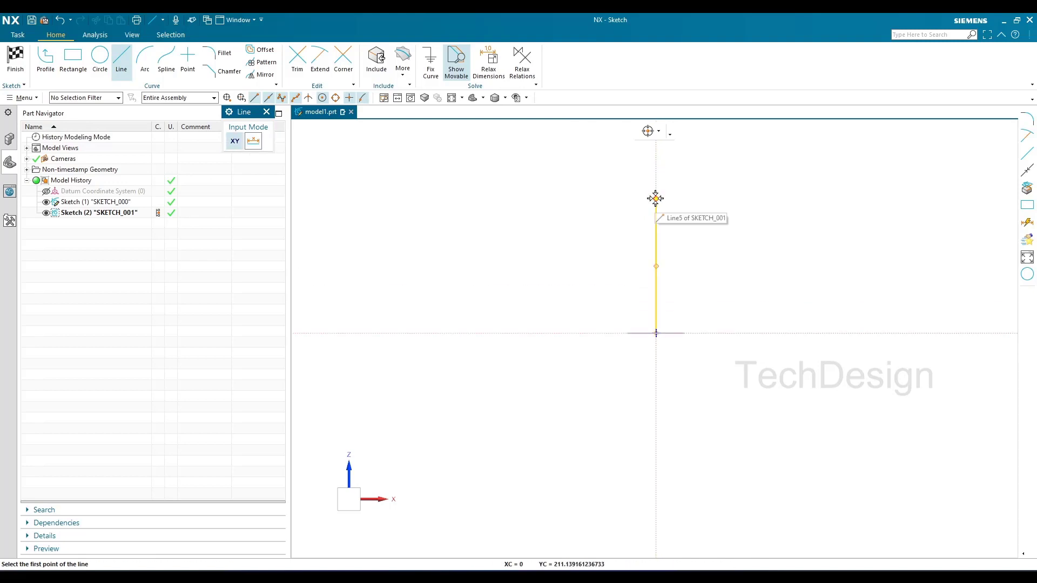
pyautogui.click(811, 198)
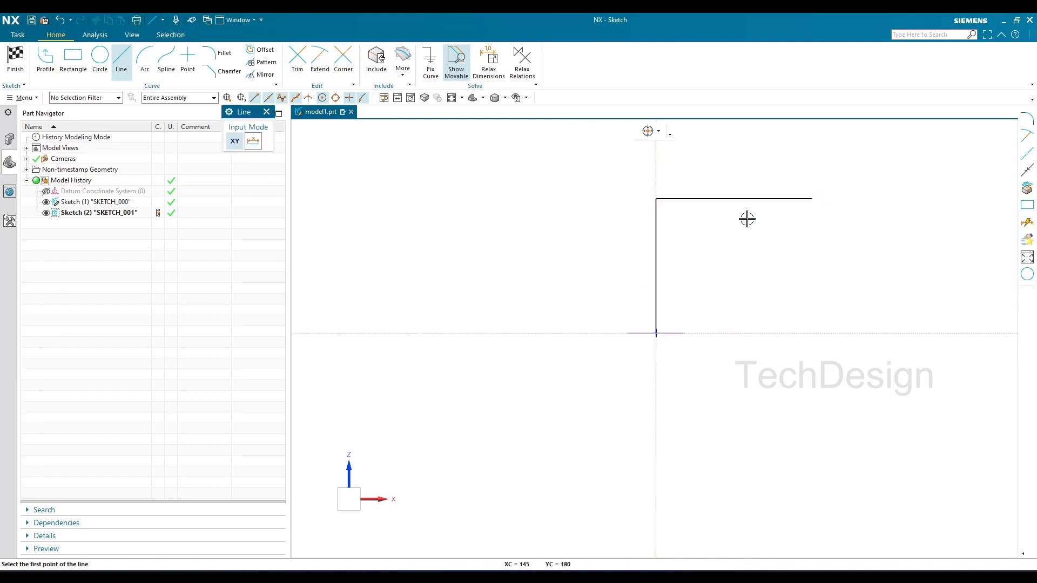
pyautogui.press('Escape')
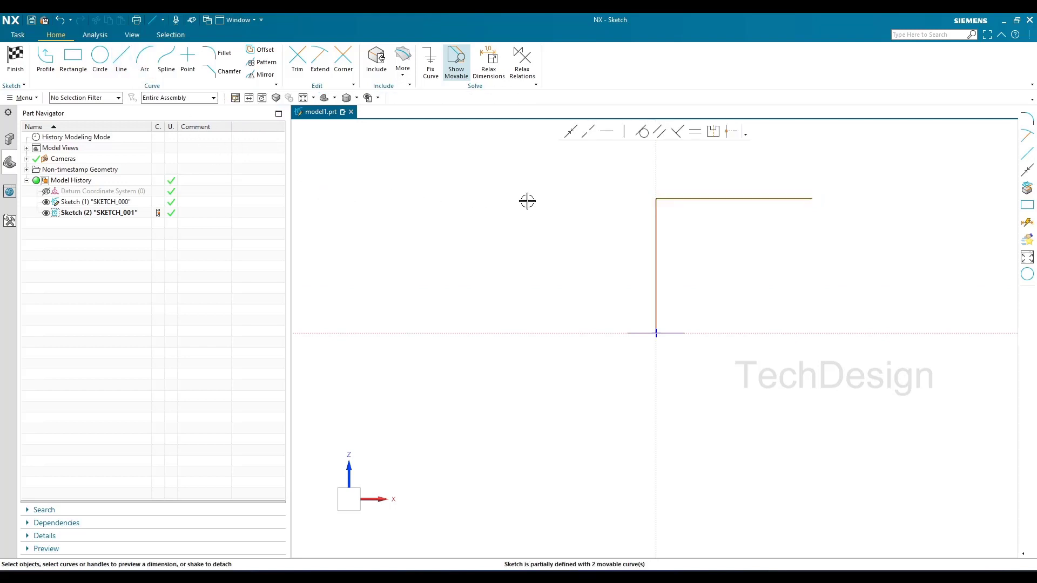
# Round the corner between the vertical and horizontal lines with a large fillet and finish the sketch.
pyautogui.scroll(4, 668, 199)
pyautogui.scroll(-2, 602, 232)
pyautogui.press('f')
pyautogui.click(626, 246)
pyautogui.click(654, 213)
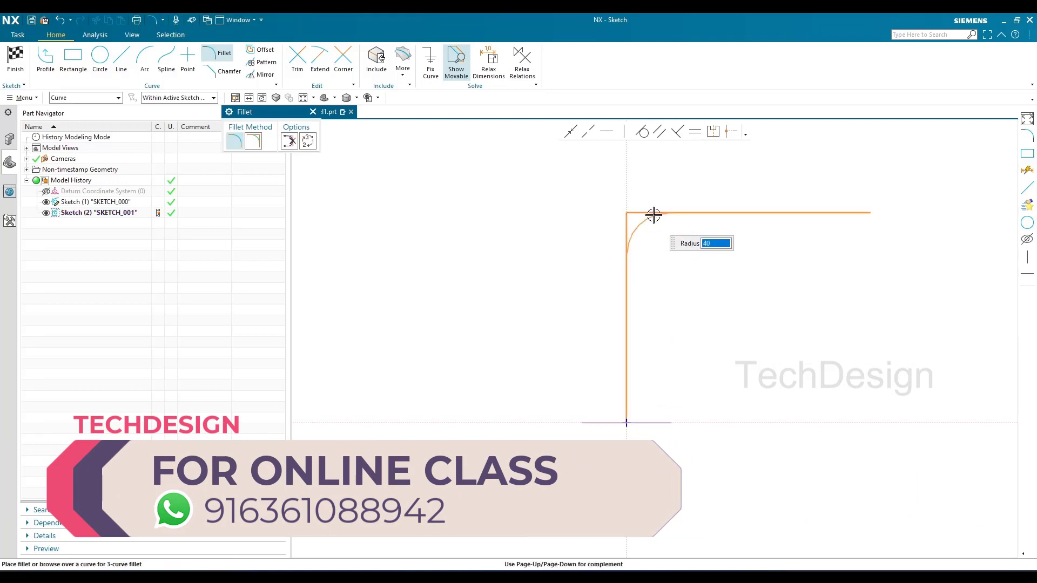
pyautogui.click(654, 256)
pyautogui.press('Escape')
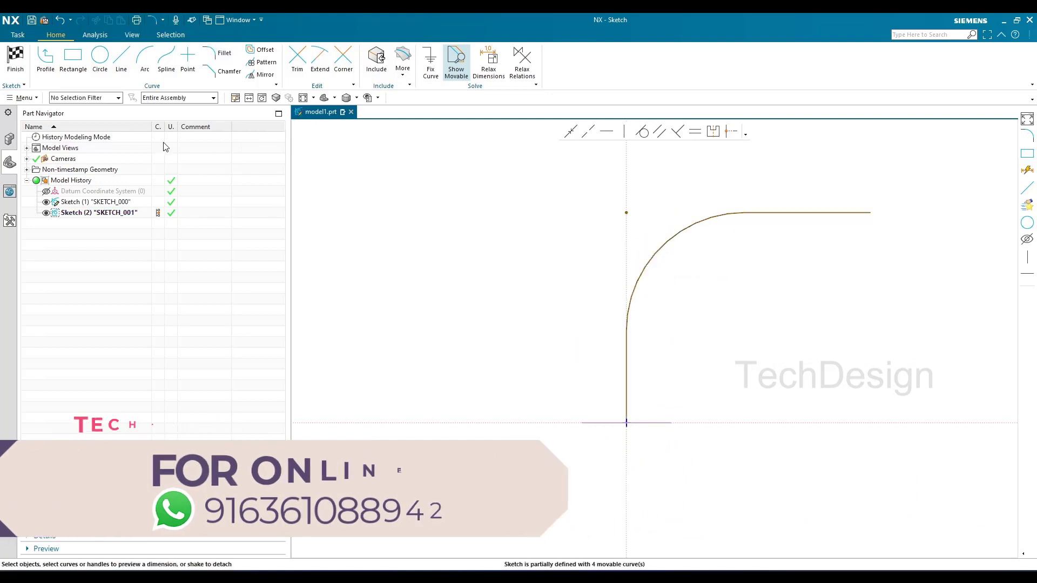
pyautogui.click(15, 59)
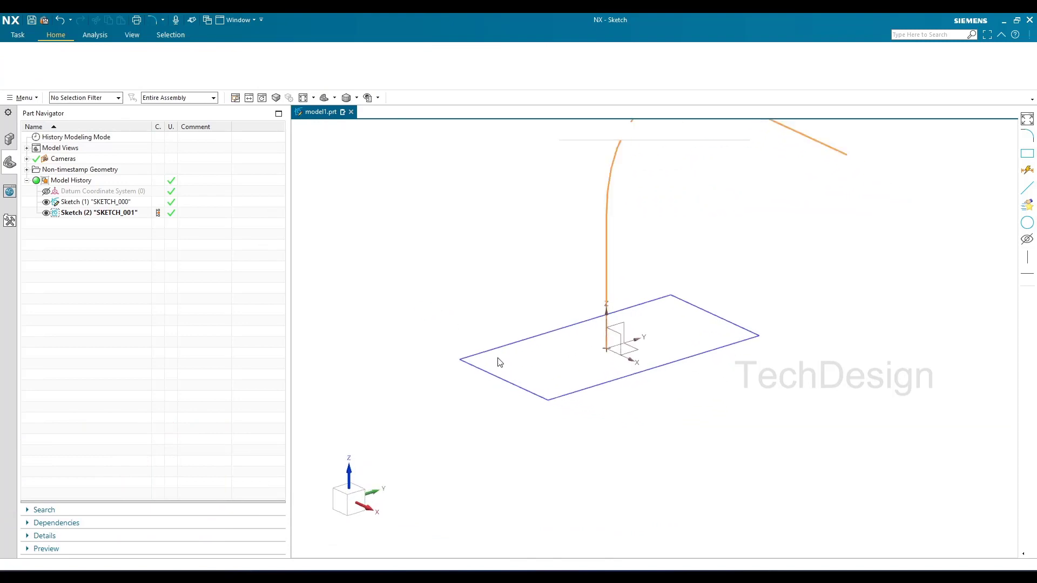
pyautogui.press('Escape')
pyautogui.scroll(-2, 517, 336)
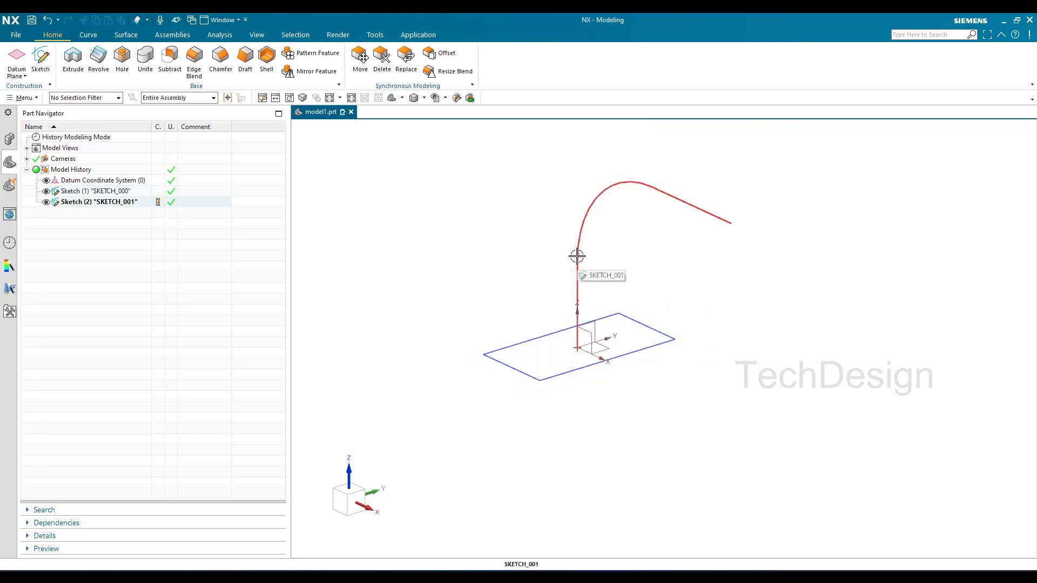
# Start a Swept feature with the rectangle as section and the filleted path as guide.
pyautogui.click(126, 35)
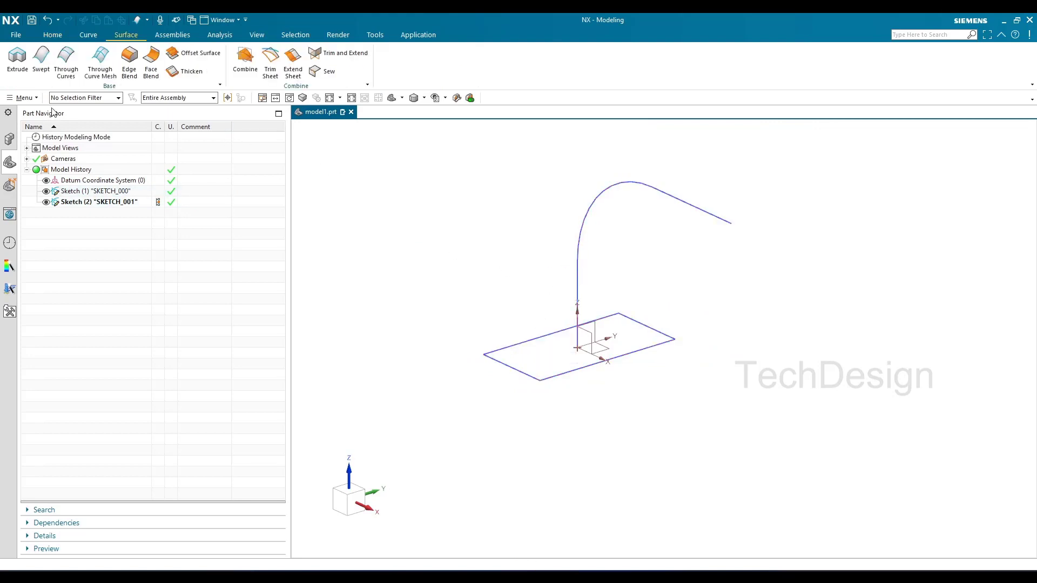
pyautogui.click(41, 55)
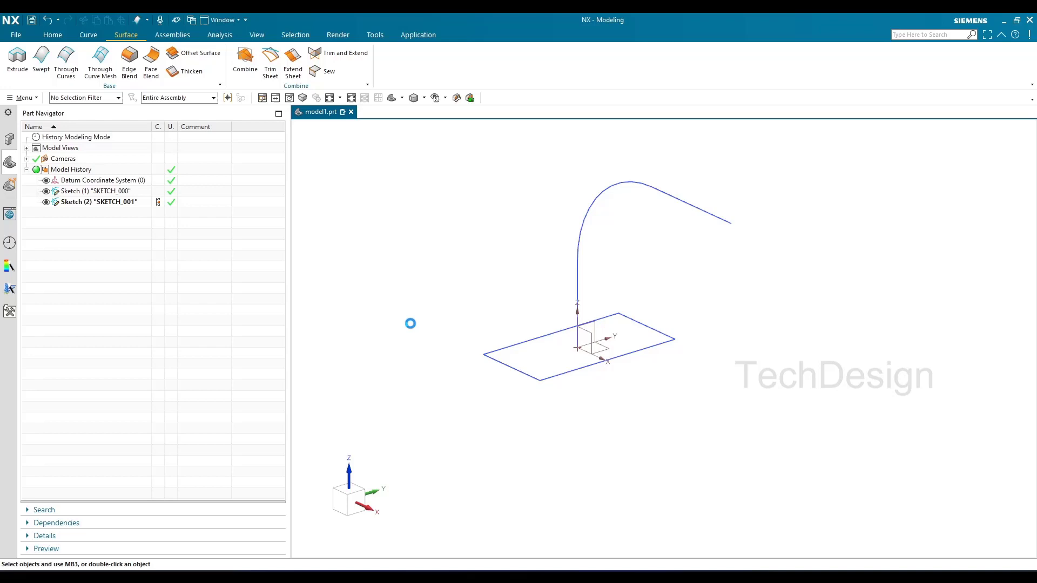
pyautogui.click(521, 341)
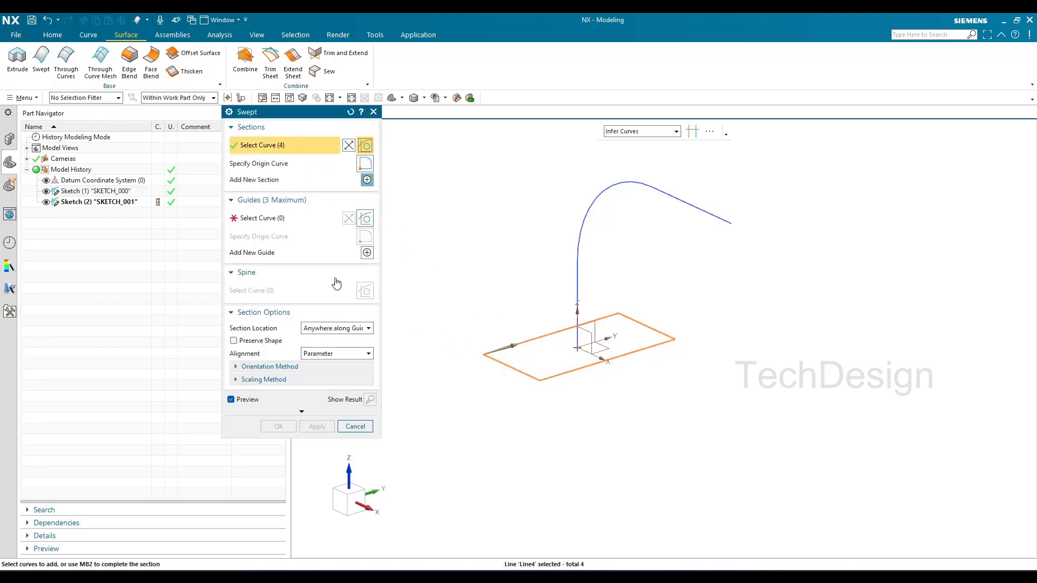
pyautogui.click(295, 222)
pyautogui.click(607, 186)
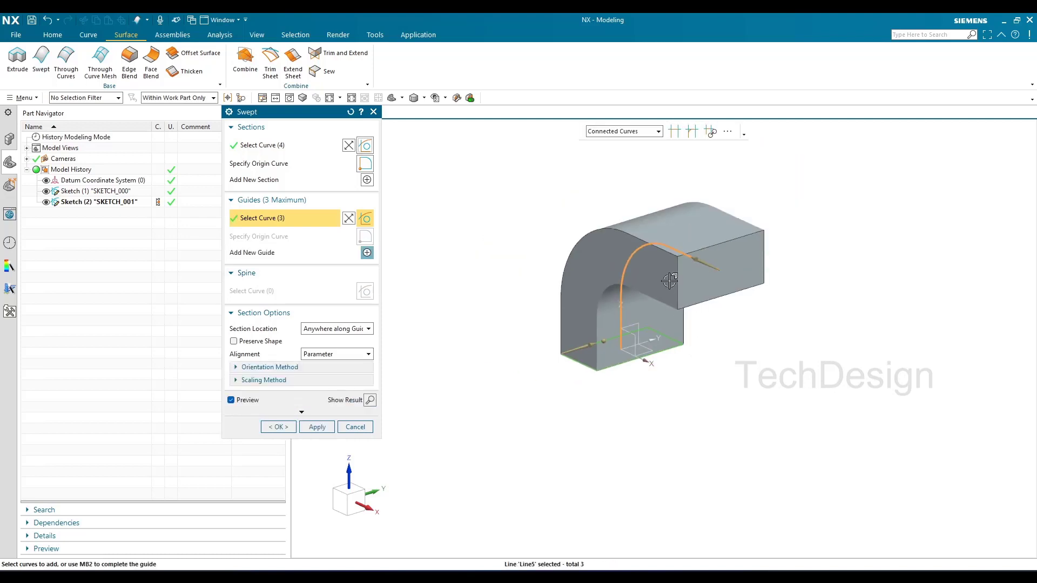
pyautogui.scroll(2, 670, 280)
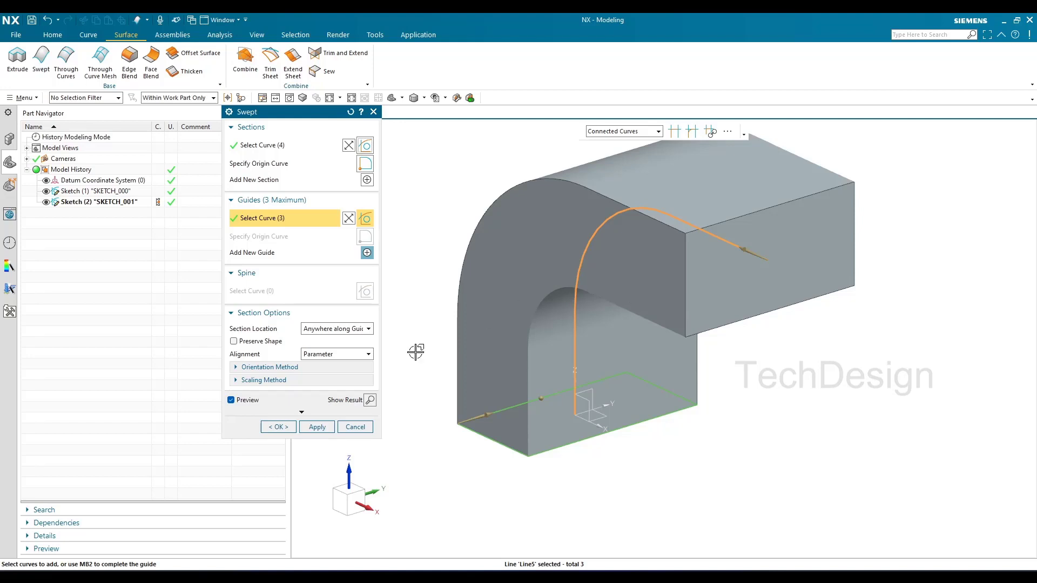
# Set the sweep's body type to Sheet in its settings.
pyautogui.click(302, 412)
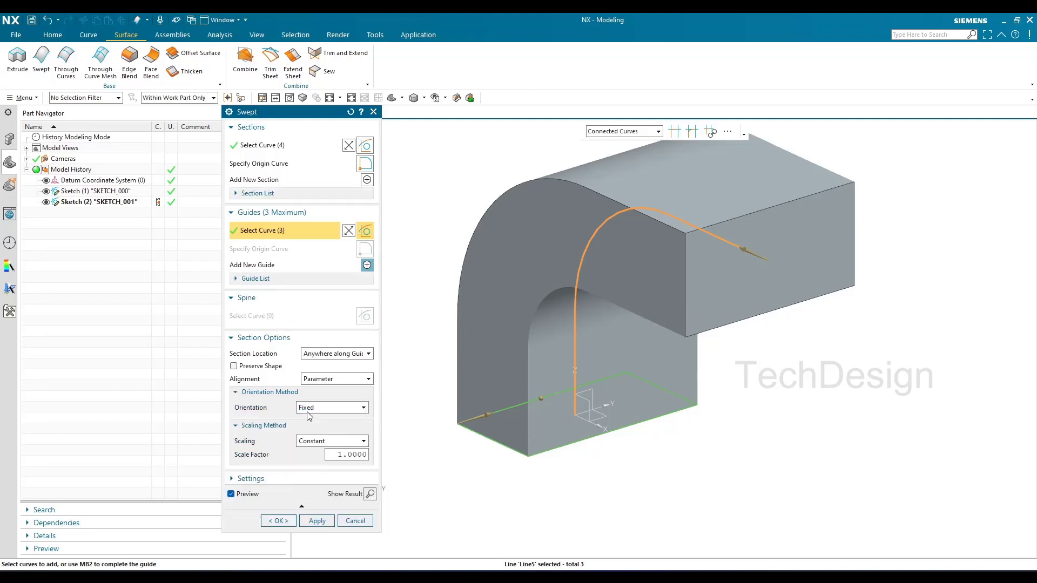
pyautogui.click(284, 478)
pyautogui.click(335, 422)
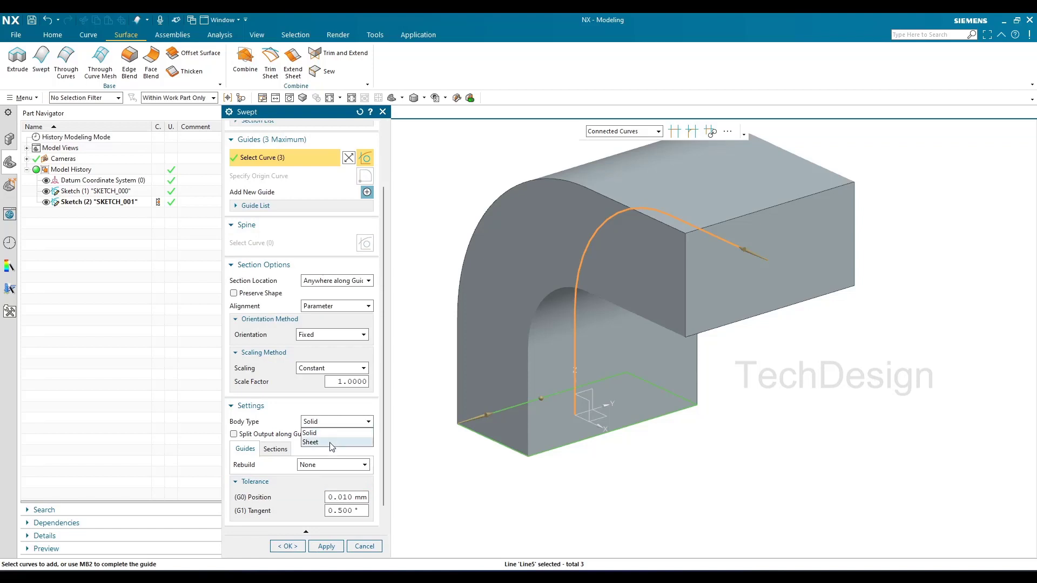
pyautogui.click(324, 441)
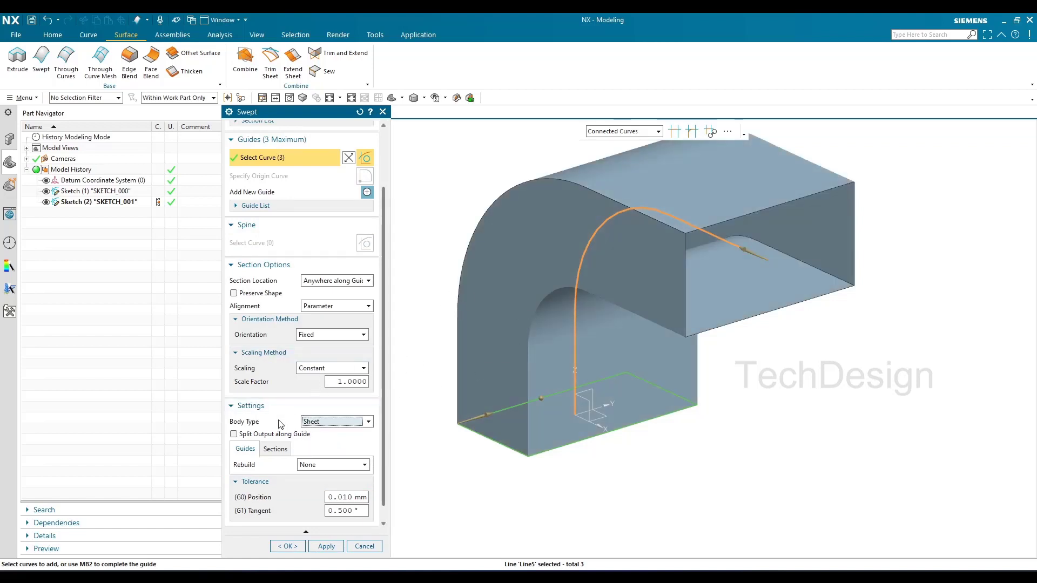
# Switch the sweep's body type to Solid and back to Sheet to compare the previews.
pyautogui.click(311, 427)
pyautogui.click(315, 436)
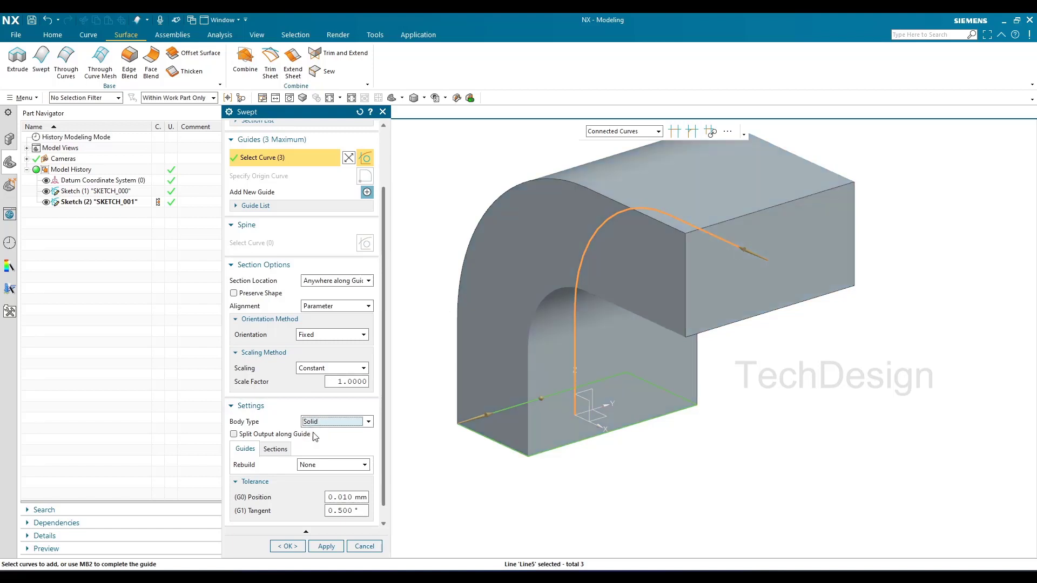
pyautogui.click(316, 423)
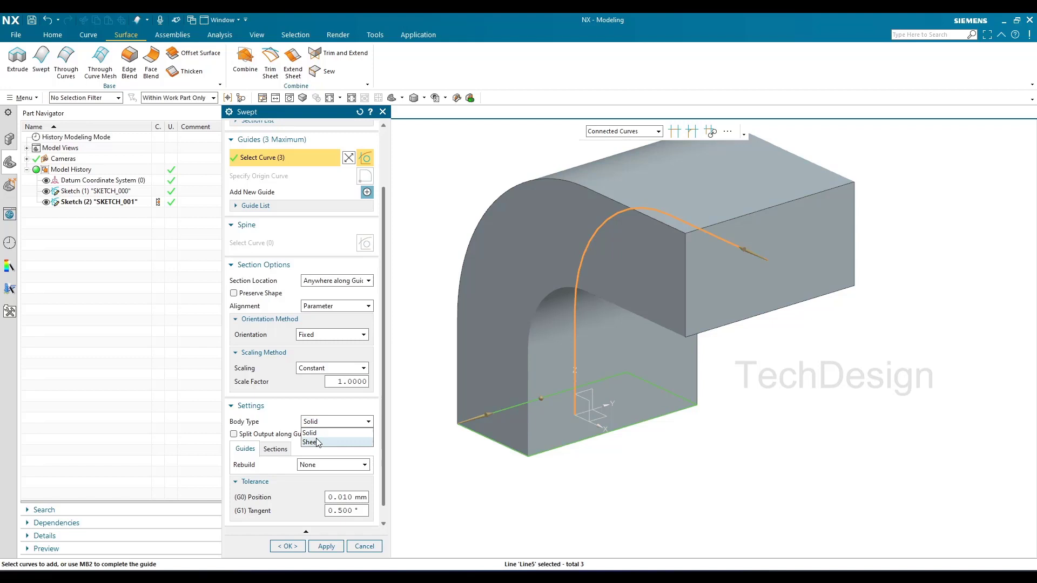
pyautogui.click(317, 442)
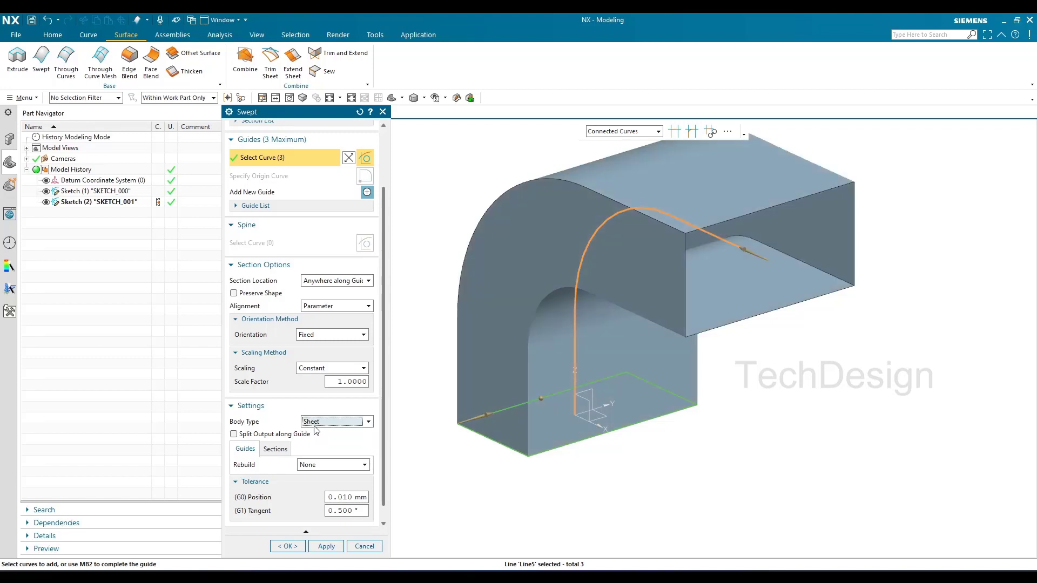
# Complete the Swept feature and view the resulting body from a slightly different angle.
pyautogui.click(287, 546)
pyautogui.scroll(-2, 604, 353)
pyautogui.moveTo(605, 352)
pyautogui.mouseDown(button='middle')
pyautogui.moveTo(632, 324)
pyautogui.moveTo(609, 353)
pyautogui.mouseUp(button='middle')
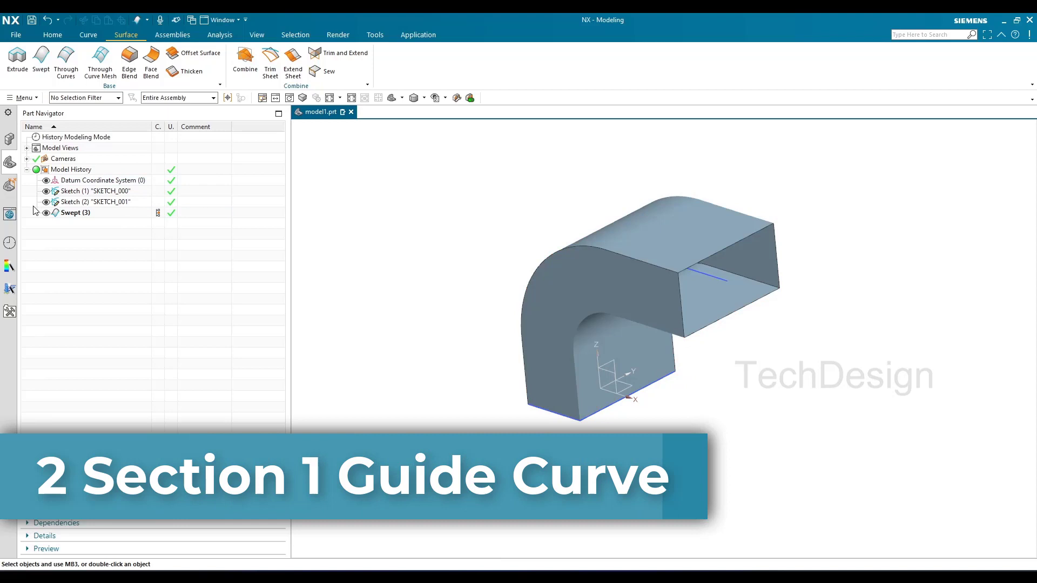
# Delete the Swept feature from the model history, keeping both sketches.
pyautogui.click(75, 213)
pyautogui.rightClick(76, 212)
pyautogui.click(132, 203)
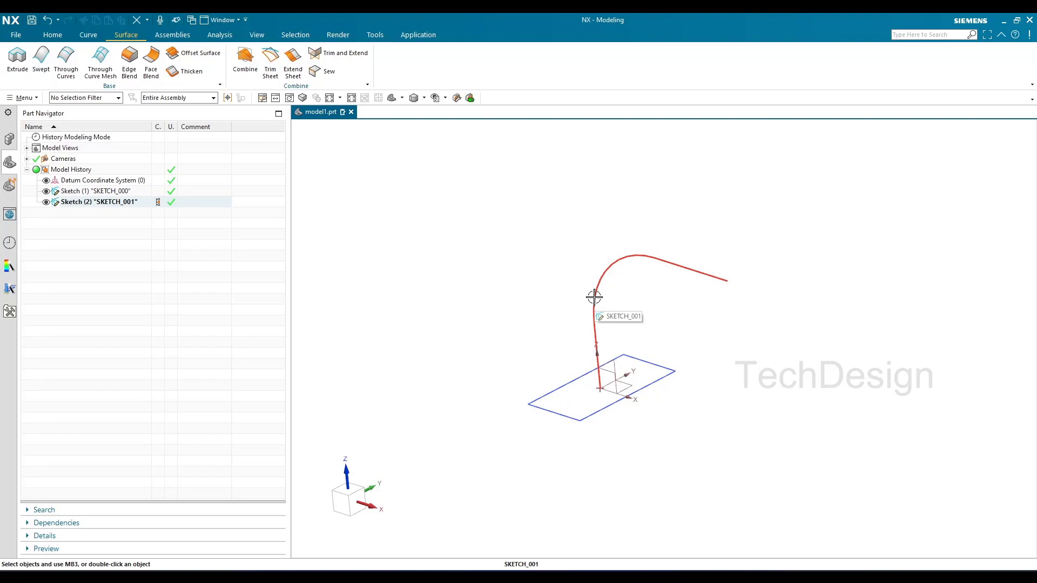
# Create an inferred datum plane at the free end of the filleted path, perpendicular to it.
pyautogui.click(53, 34)
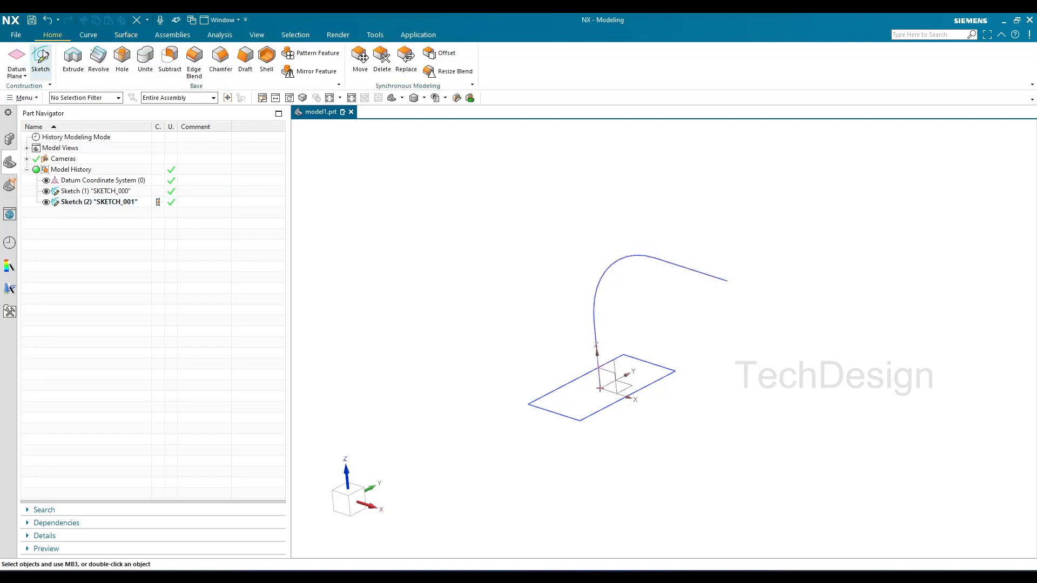
pyautogui.click(21, 57)
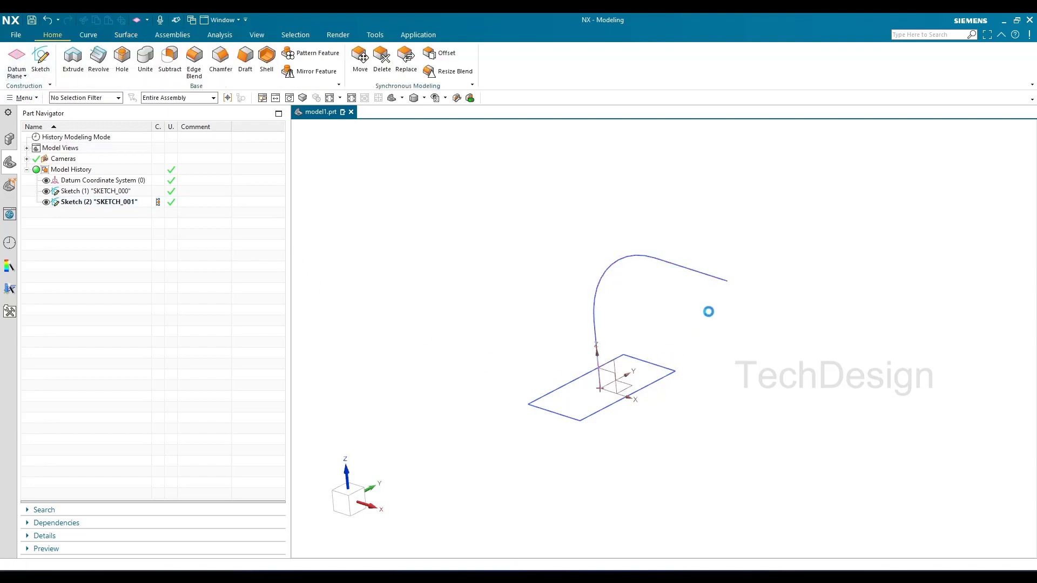
pyautogui.click(727, 282)
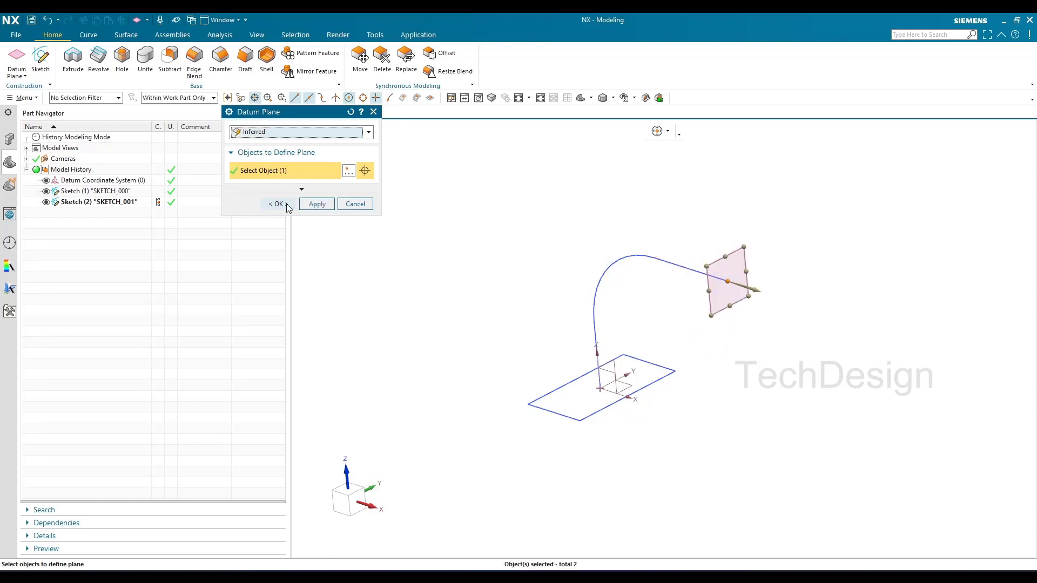
pyautogui.click(277, 204)
# Start a new sketch on the datum plane at the path's free end.
pyautogui.click(41, 59)
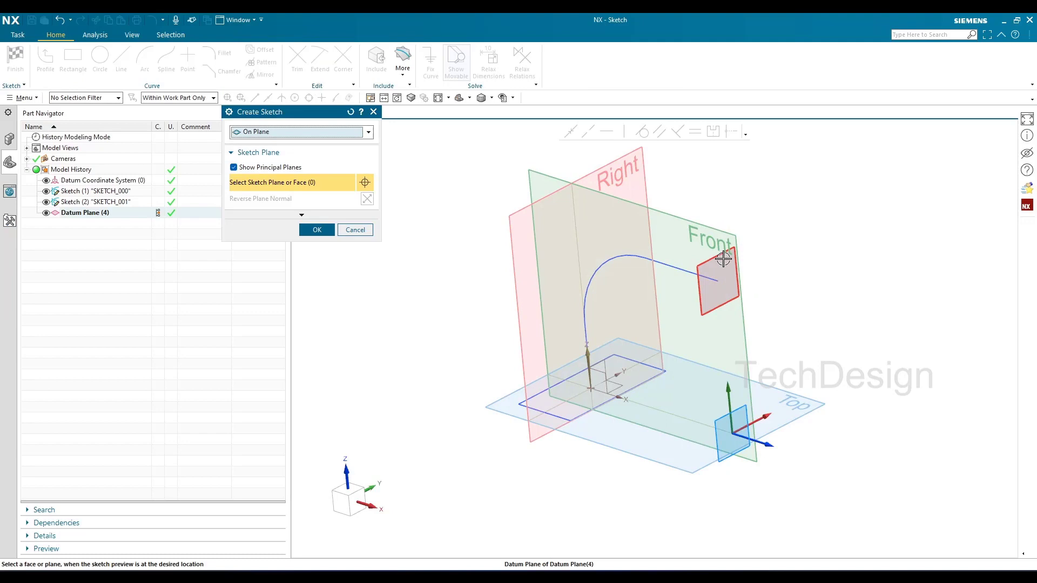
pyautogui.click(723, 262)
pyautogui.middleClick(511, 342)
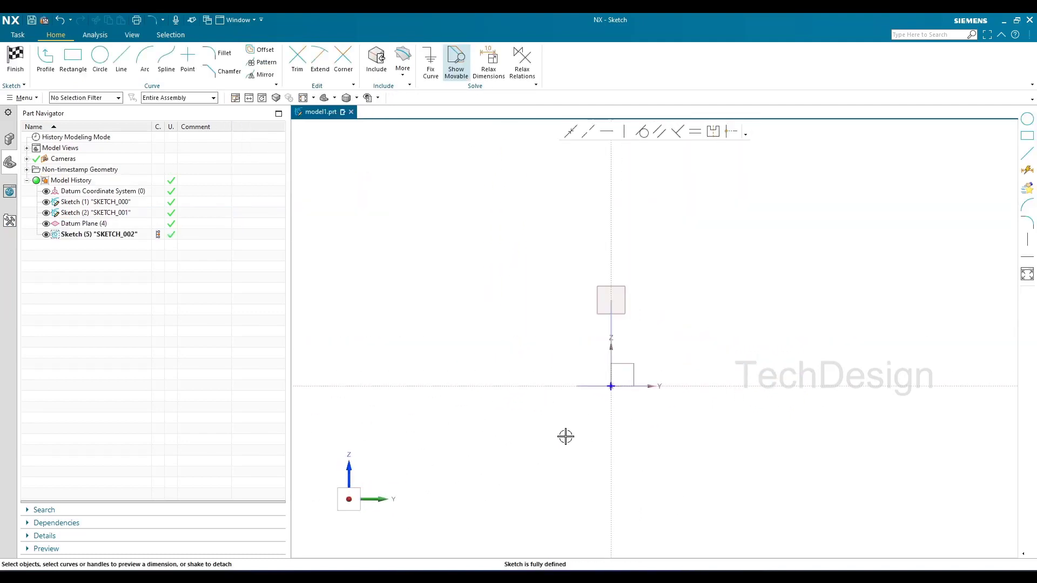
pyautogui.scroll(4, 607, 309)
pyautogui.moveTo(607, 308); pyautogui.dragTo(617, 318, button='middle')
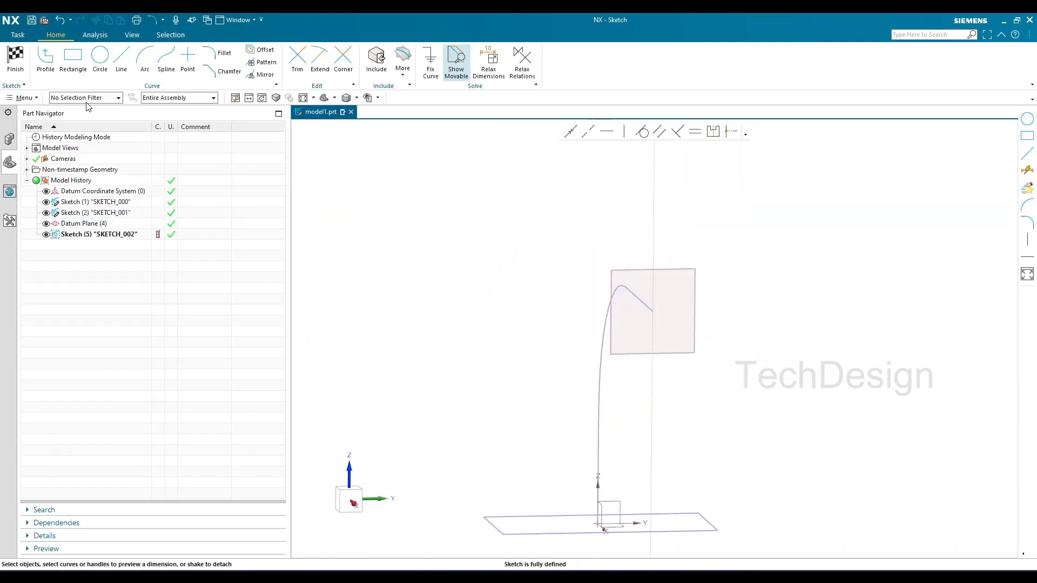
# Sketch a rectangle from its center at the path's endpoint, about 68 mm wide and 20 mm high.
pyautogui.click(73, 59)
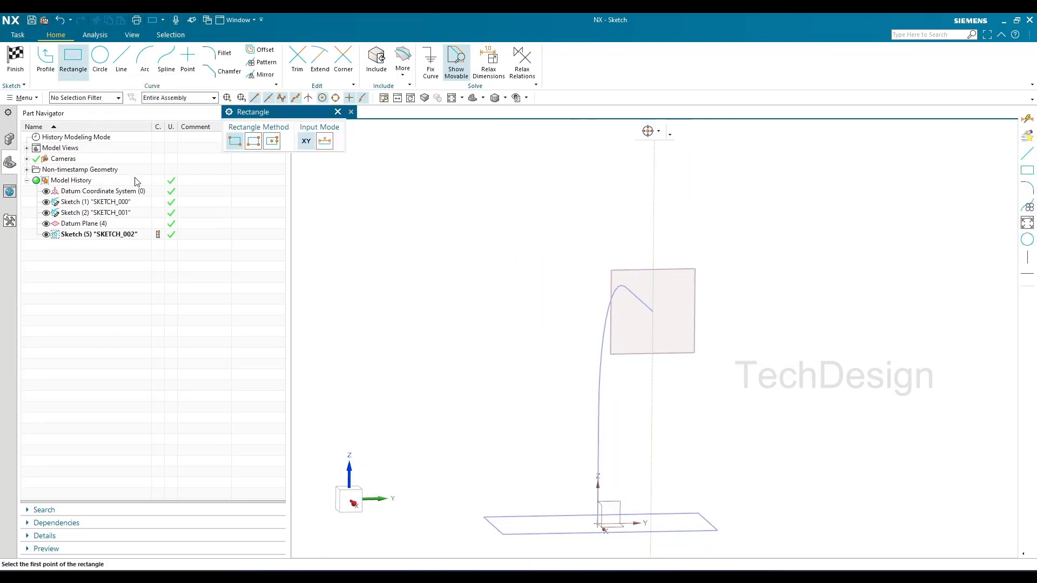
pyautogui.click(273, 141)
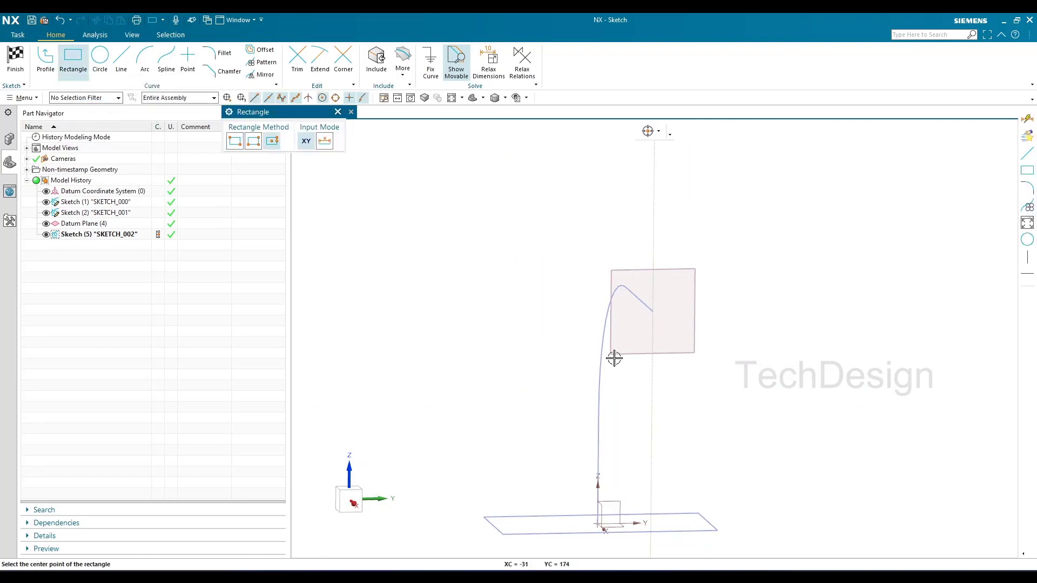
pyautogui.click(653, 312)
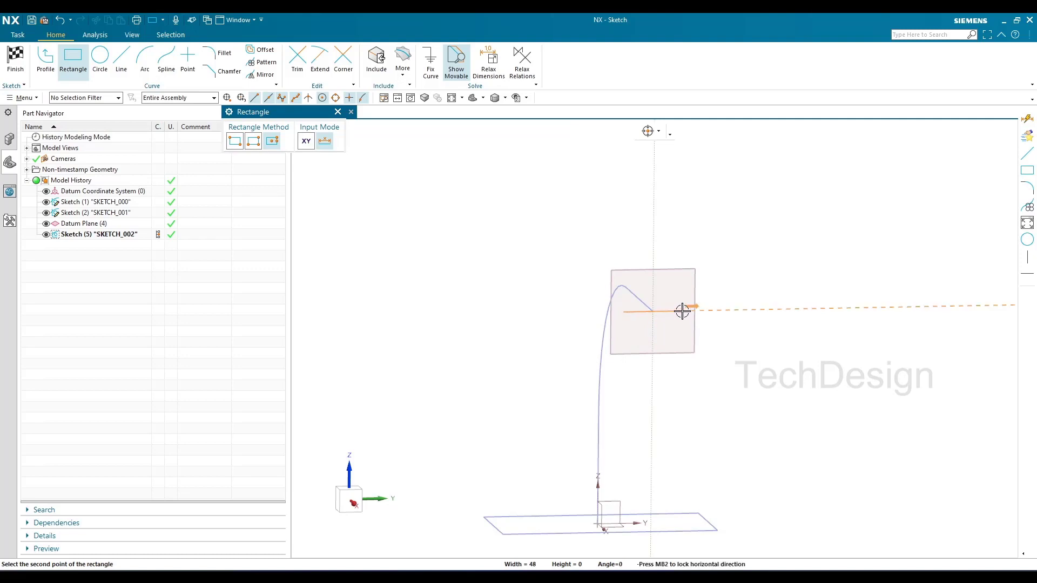
pyautogui.click(694, 299)
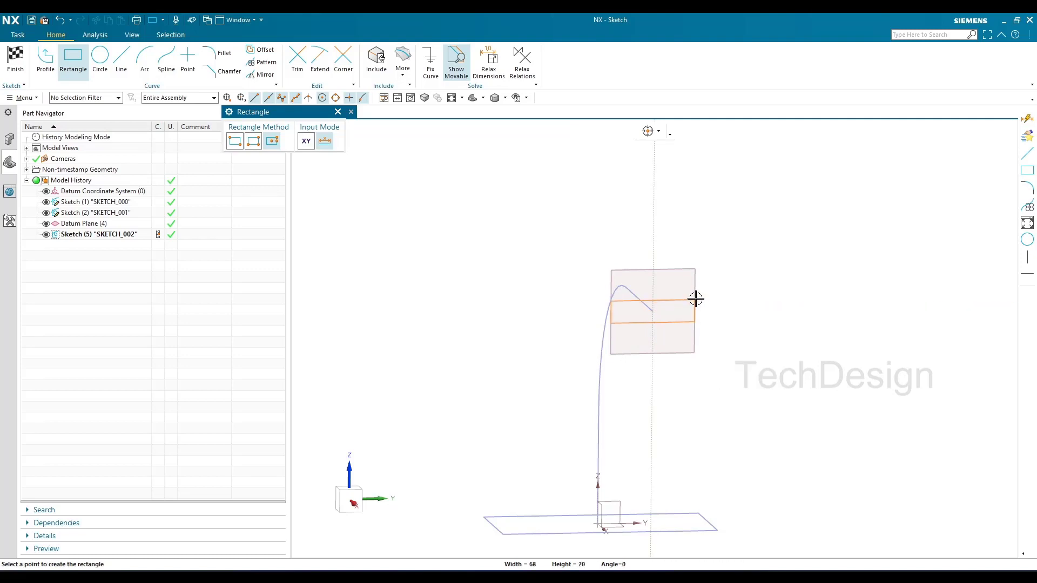
pyautogui.press('Escape')
# Fillet all four corners of the new rectangle with a 7 mm radius and finish the sketch.
pyautogui.hotkey('shift', 'F8')
pyautogui.scroll(-6, 600, 362)
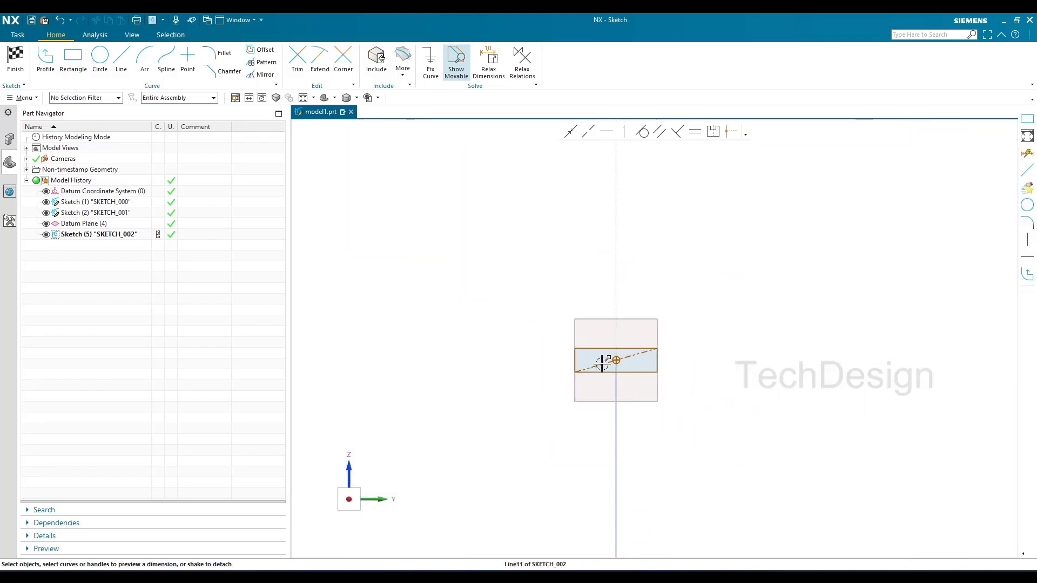
pyautogui.scroll(6, 600, 365)
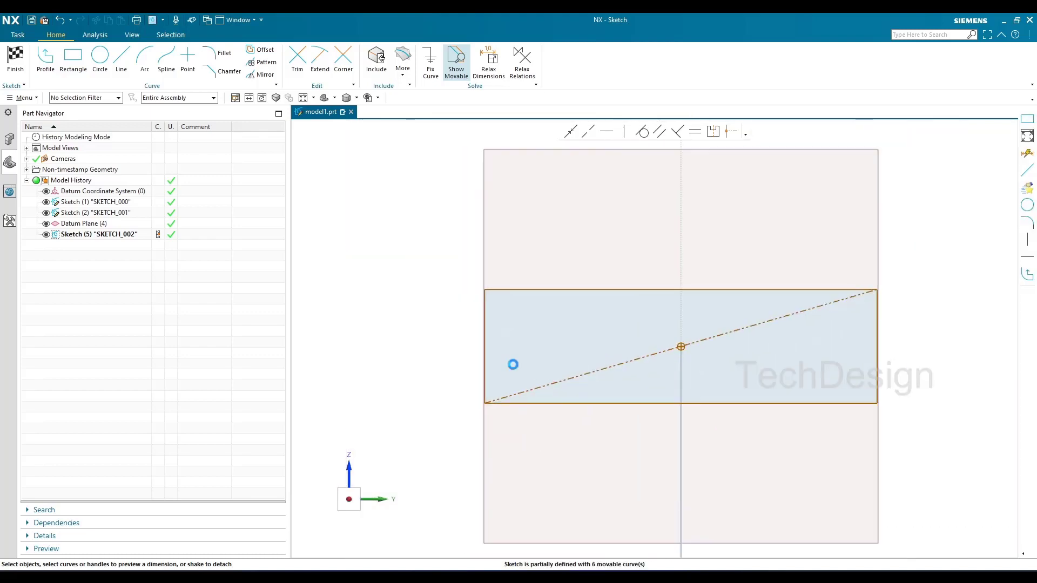
pyautogui.press('f')
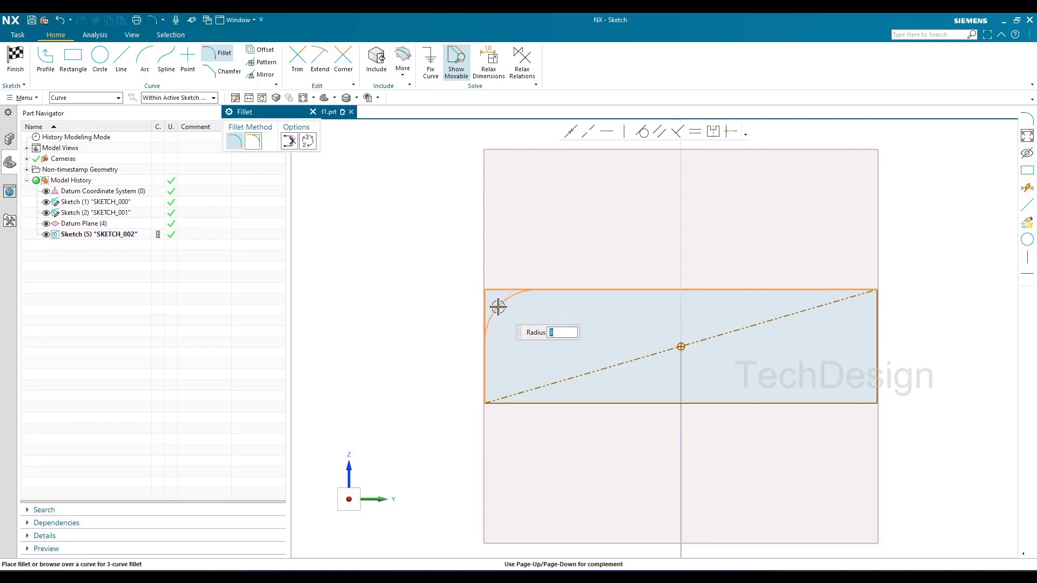
pyautogui.click(496, 301)
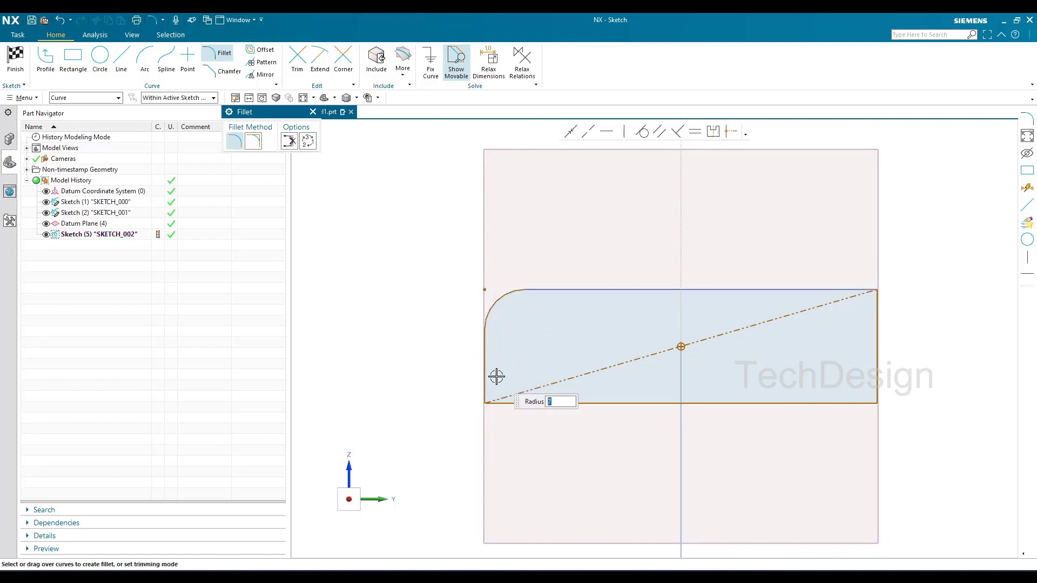
pyautogui.click(513, 403)
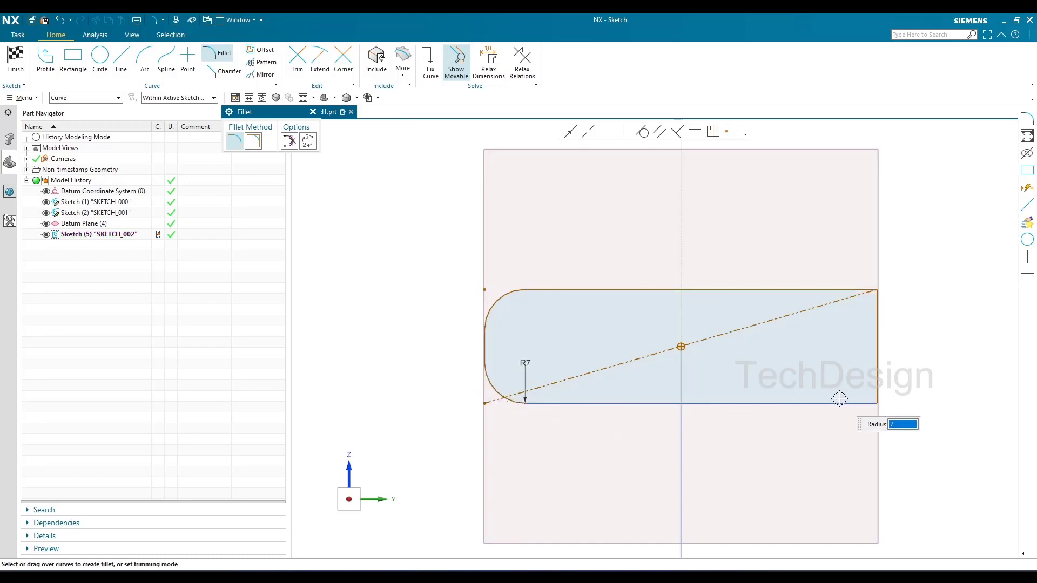
pyautogui.click(870, 380)
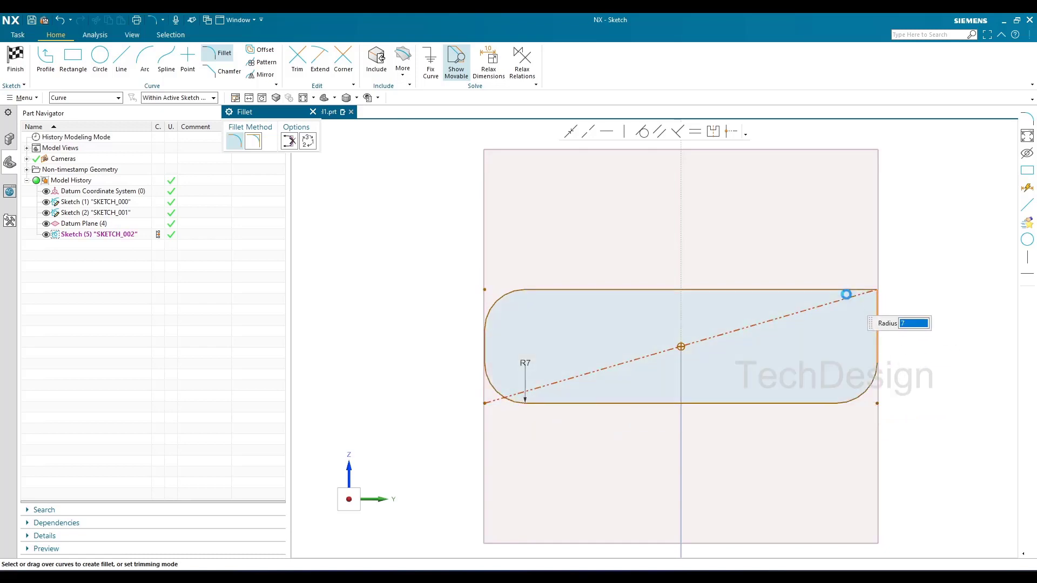
pyautogui.click(847, 295)
pyautogui.hotkey('ctrl', 'z')
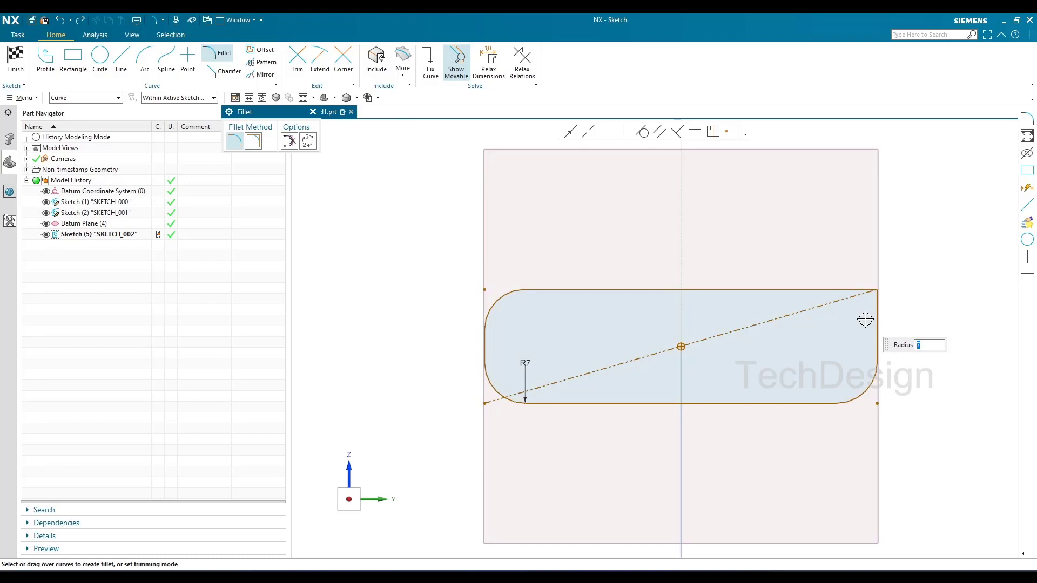
pyautogui.click(856, 291)
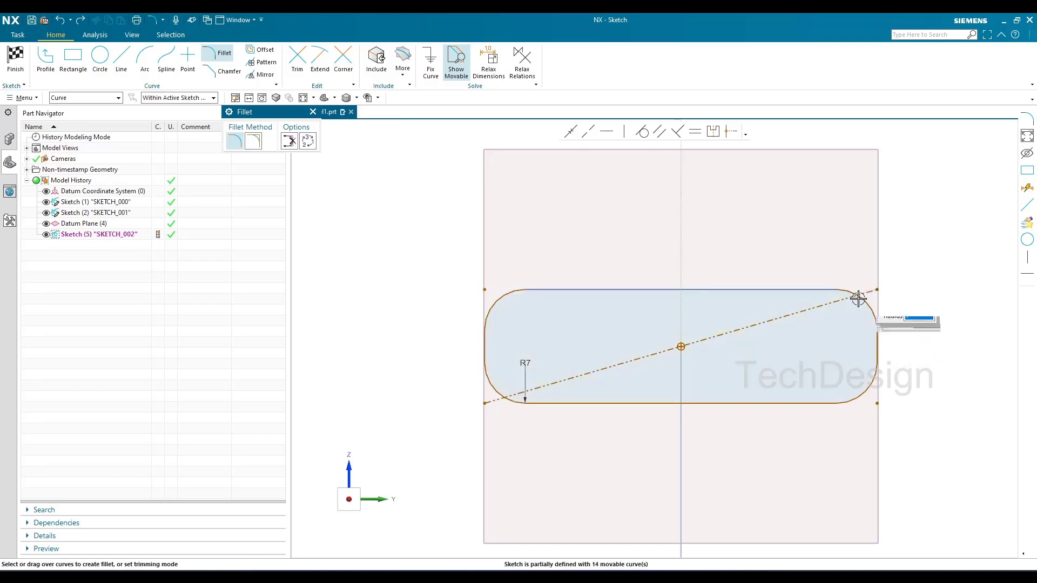
pyautogui.press('Escape')
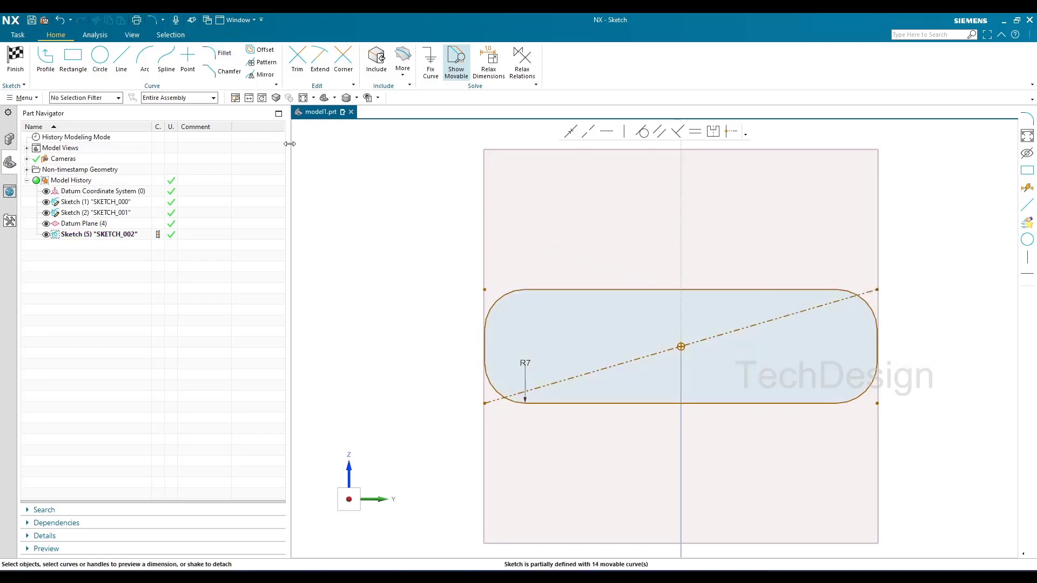
pyautogui.click(15, 59)
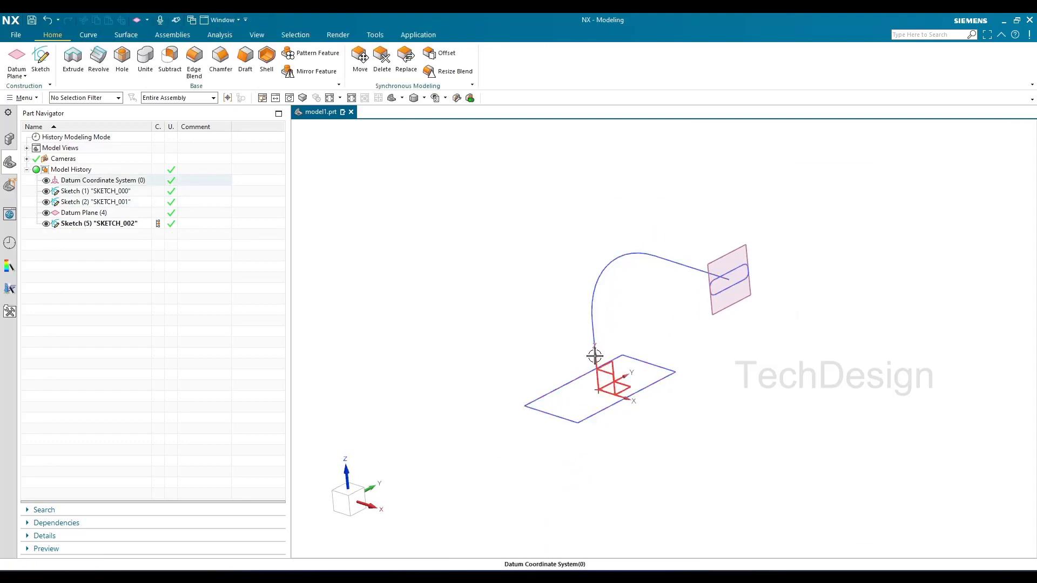
# Start a Swept feature with the base rectangle as the first section.
pyautogui.scroll(2, 470, 370)
pyautogui.scroll(-1, 472, 349)
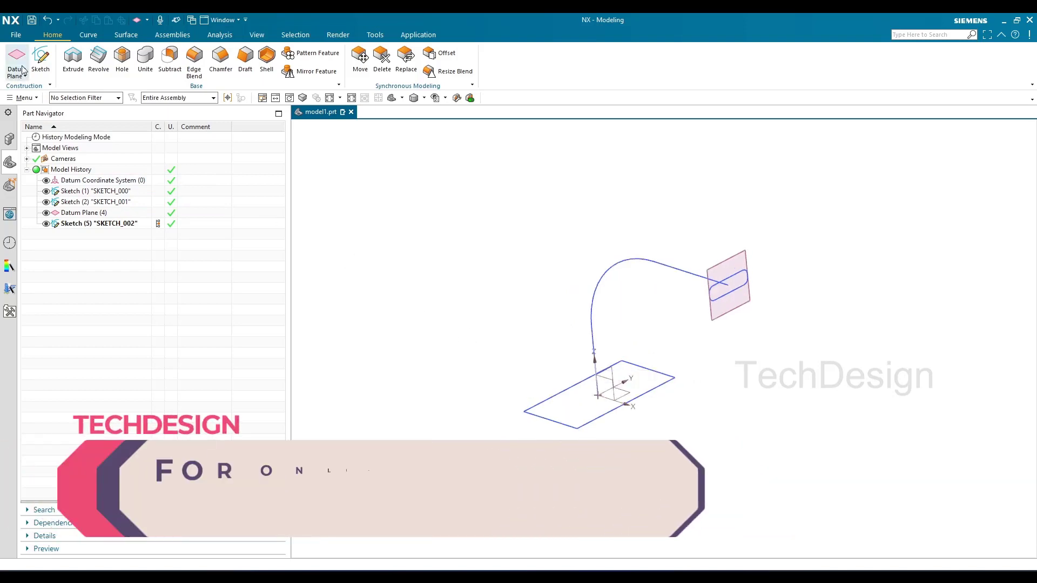
pyautogui.click(124, 35)
pyautogui.click(41, 60)
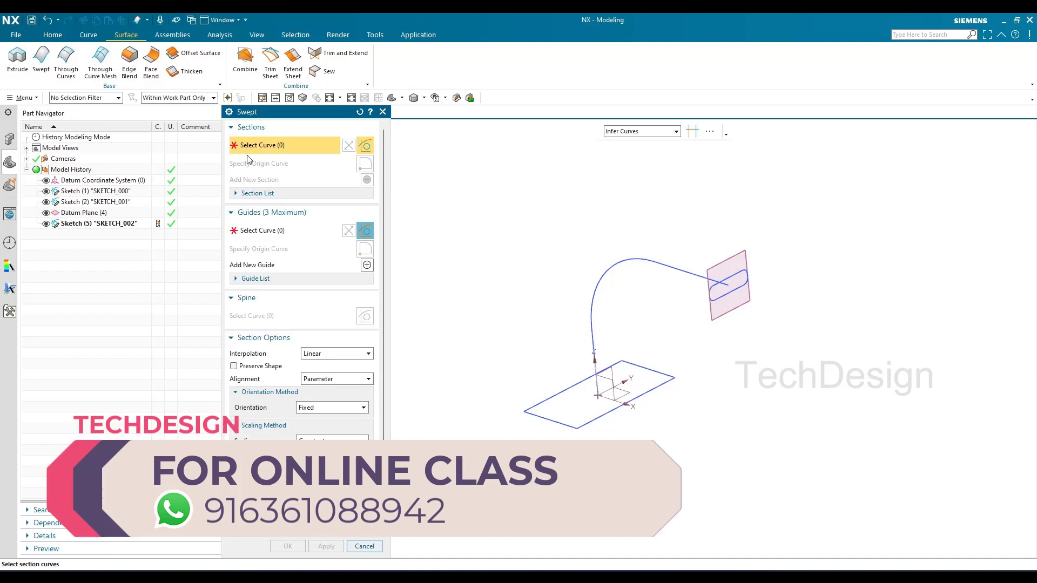
pyautogui.click(578, 426)
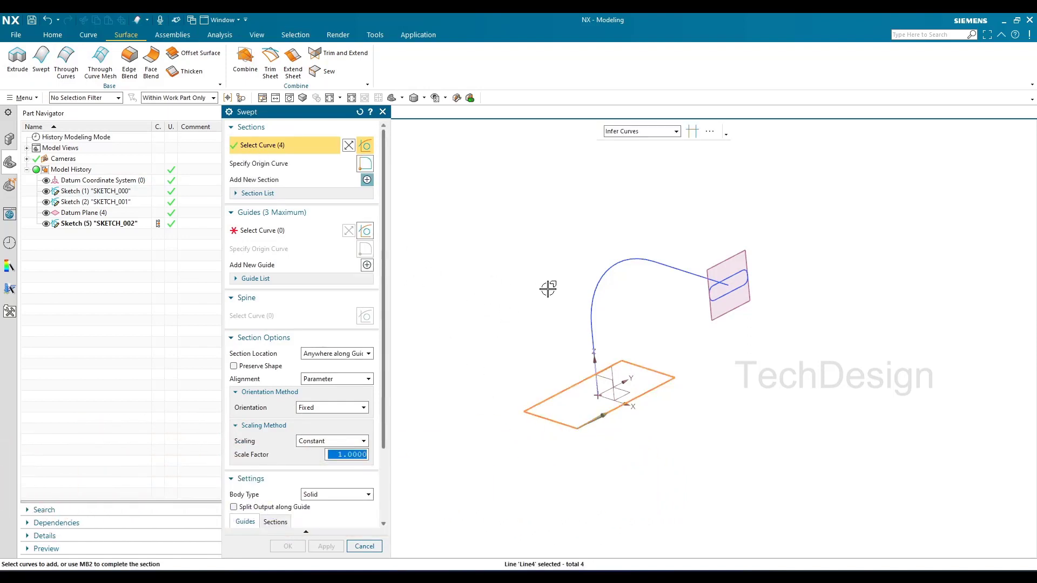
# Show the section list and add the rounded rectangle at the path's end as the second section.
pyautogui.click(303, 195)
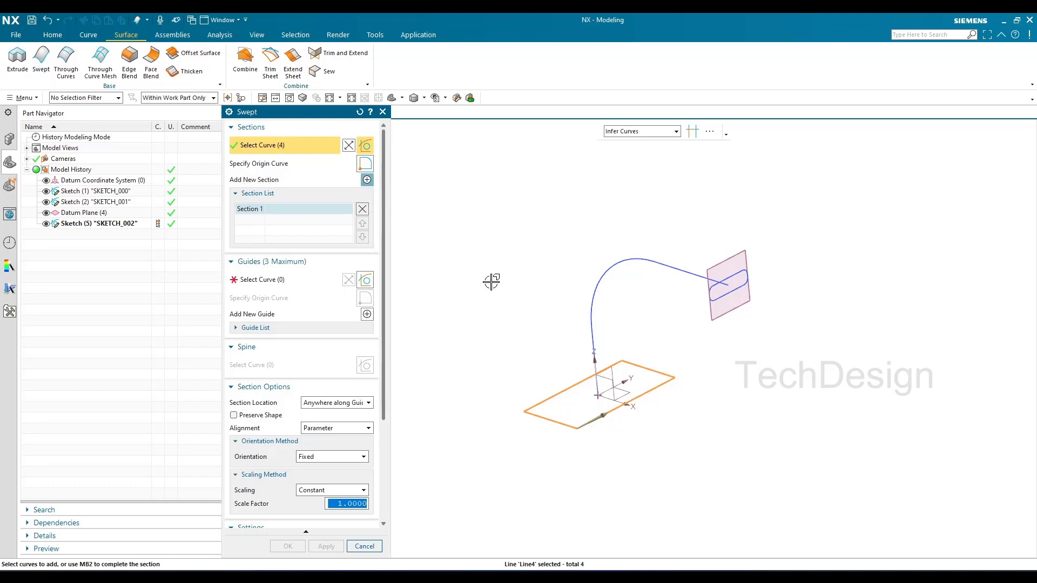
pyautogui.middleClick(491, 281)
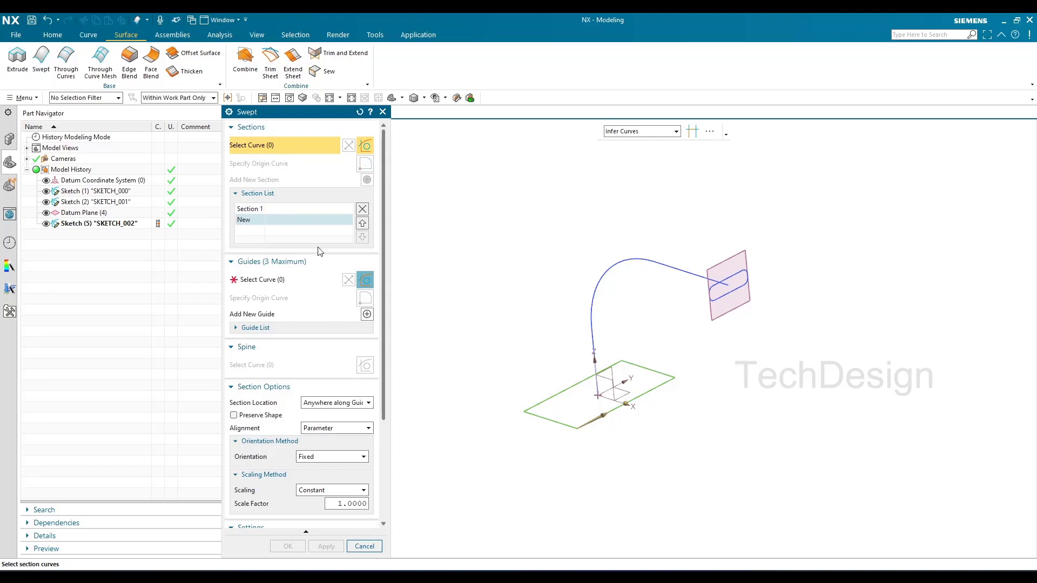
pyautogui.scroll(3, 773, 309)
pyautogui.click(674, 296)
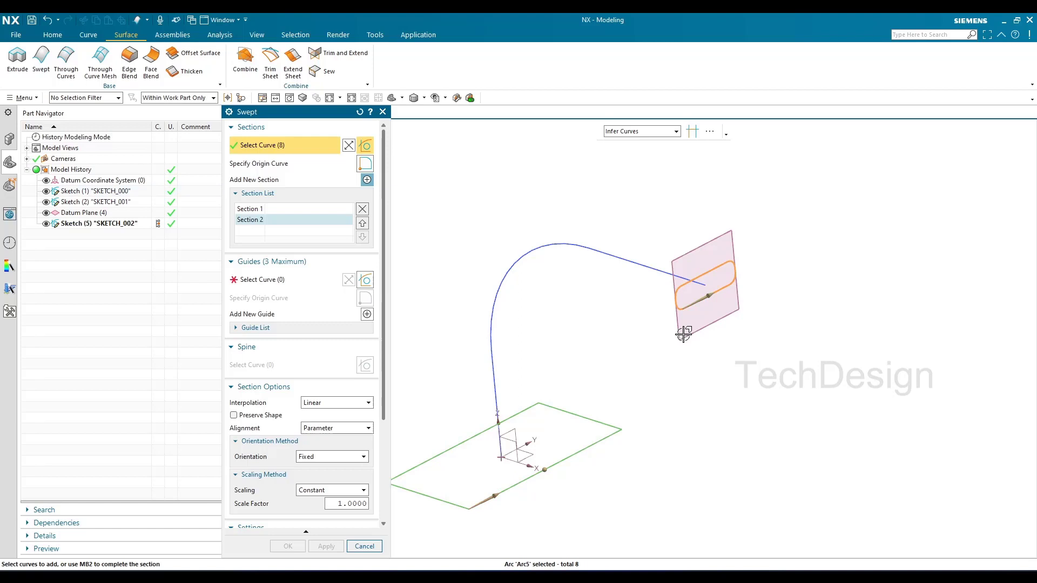
# Choose the filleted path as the guide curve and view the sweep preview.
pyautogui.click(287, 287)
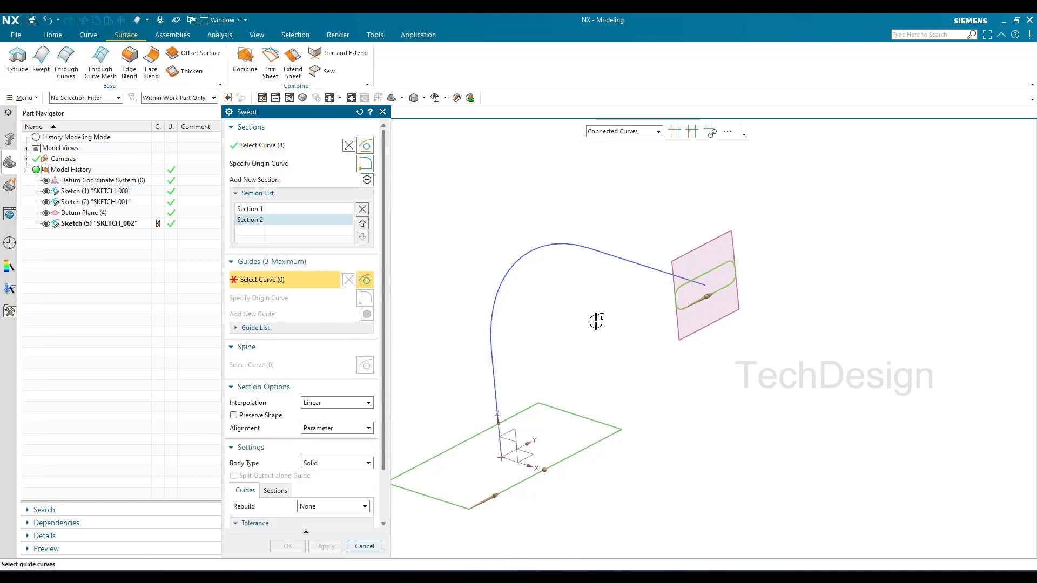
pyautogui.scroll(-1, 596, 321)
pyautogui.click(511, 371)
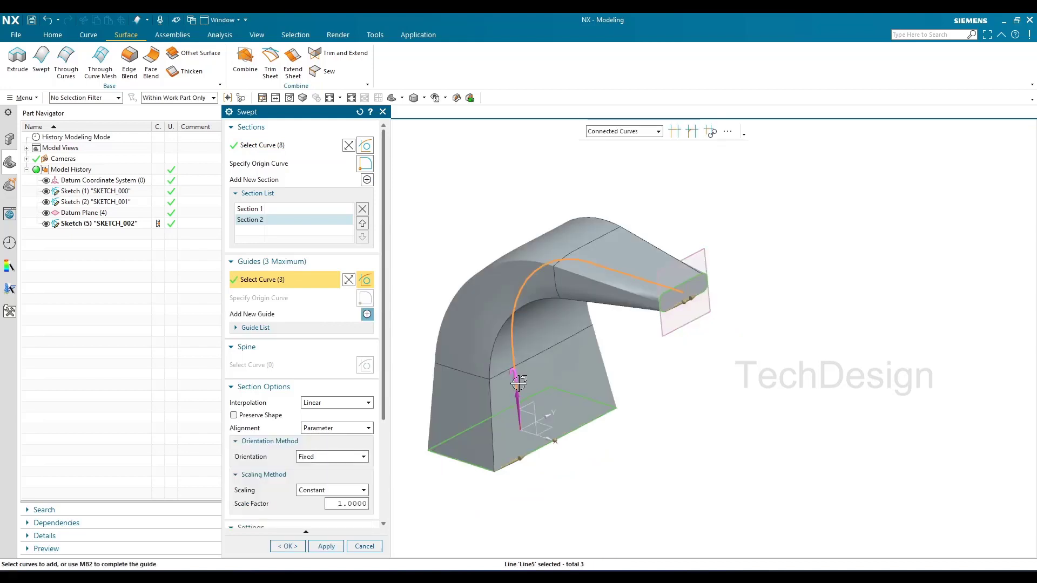
pyautogui.moveTo(621, 353)
pyautogui.mouseDown(button='middle')
pyautogui.moveTo(637, 346)
pyautogui.moveTo(600, 354)
pyautogui.moveTo(610, 353)
pyautogui.mouseUp(button='middle')
pyautogui.scroll(-3, 610, 350)
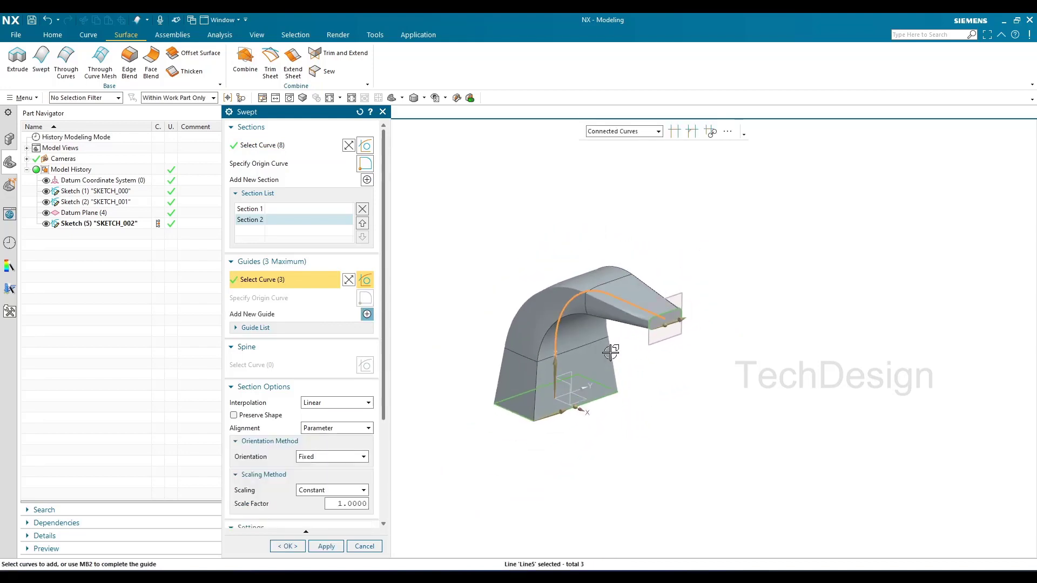
pyautogui.scroll(4, 577, 380)
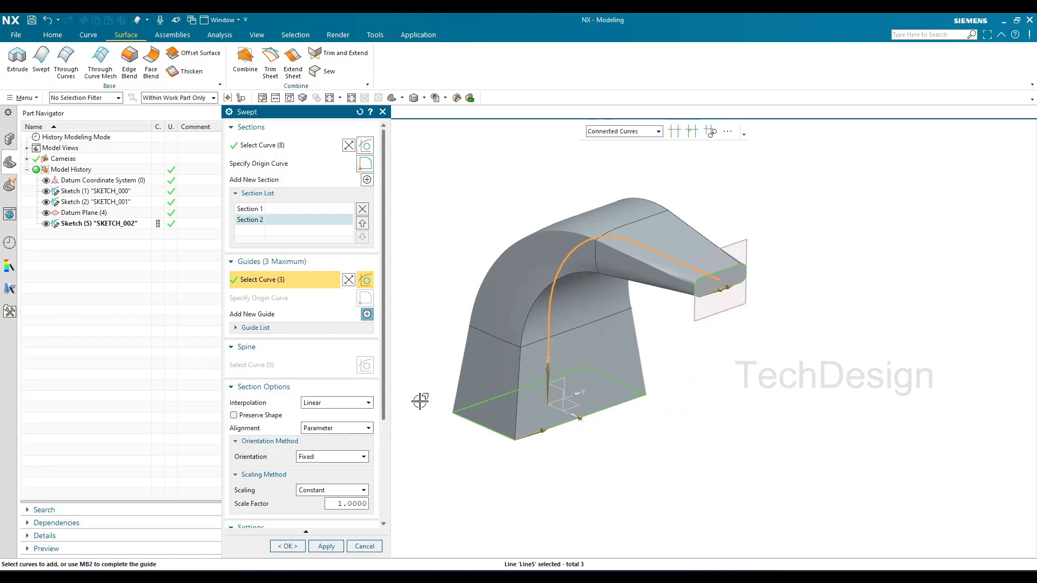
# Set the sweep's body type to Sheet and inspect the preview at its rounded end and base.
pyautogui.scroll(-5, 302, 486)
pyautogui.click(329, 405)
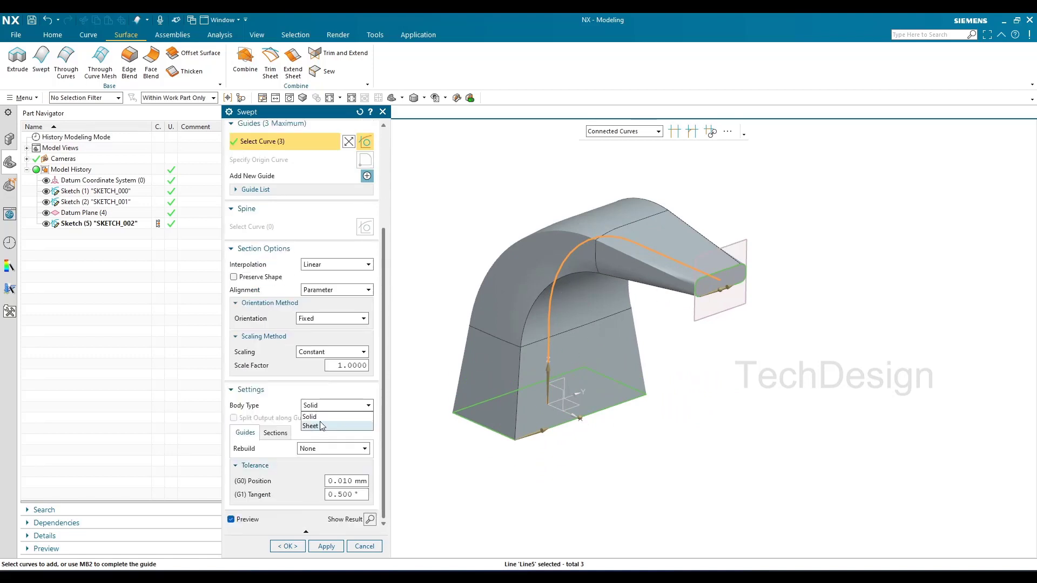
pyautogui.click(312, 426)
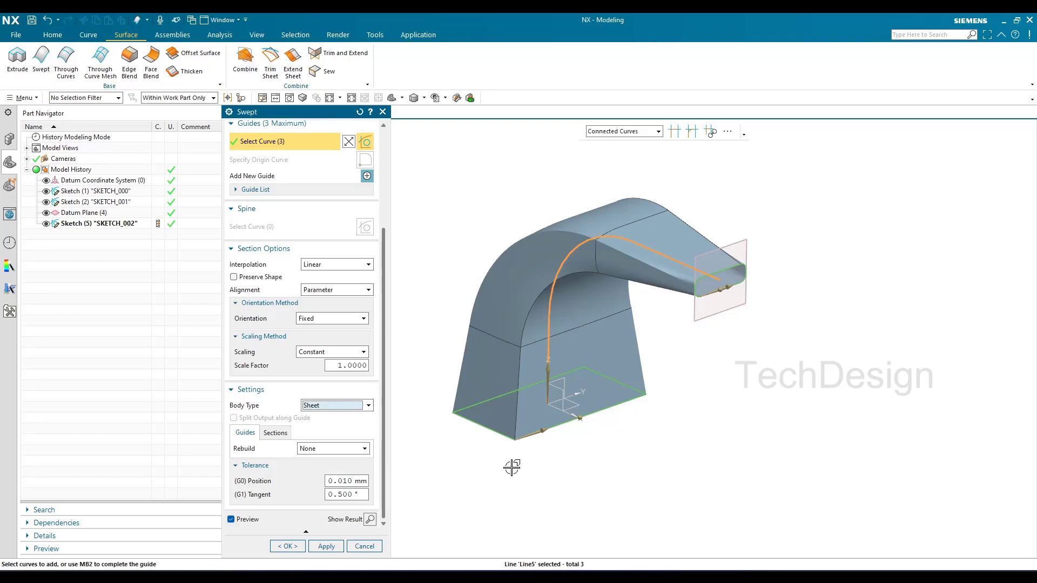
pyautogui.click(695, 289)
pyautogui.scroll(4, 705, 262)
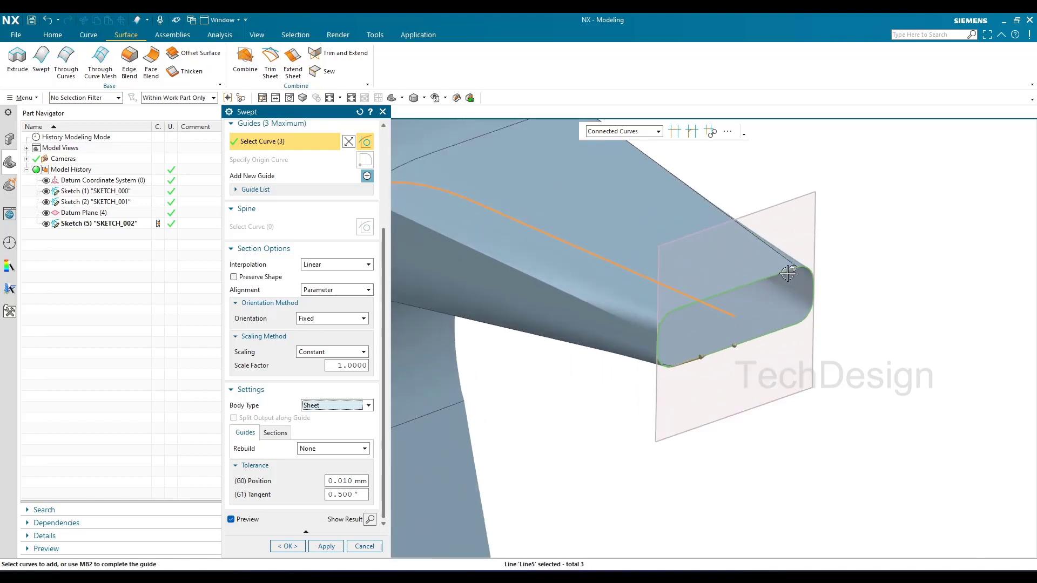
pyautogui.scroll(-3, 725, 289)
pyautogui.moveTo(590, 429); pyautogui.dragTo(528, 419, button='middle')
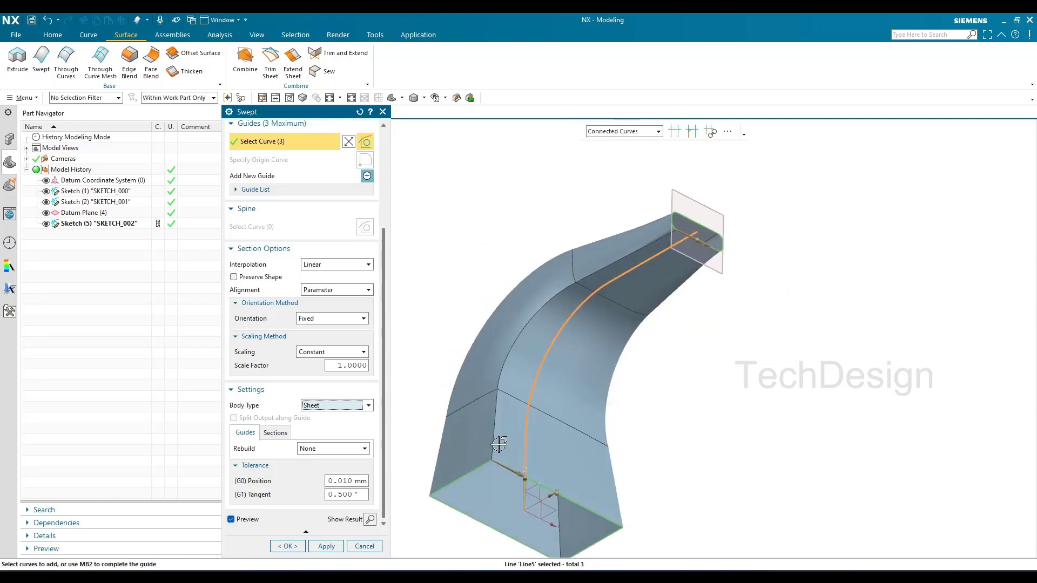
# Inspect the sheet sweep preview around its rounded end and base, and create the Swept feature.
pyautogui.scroll(4, 528, 419)
pyautogui.scroll(-5, 470, 497)
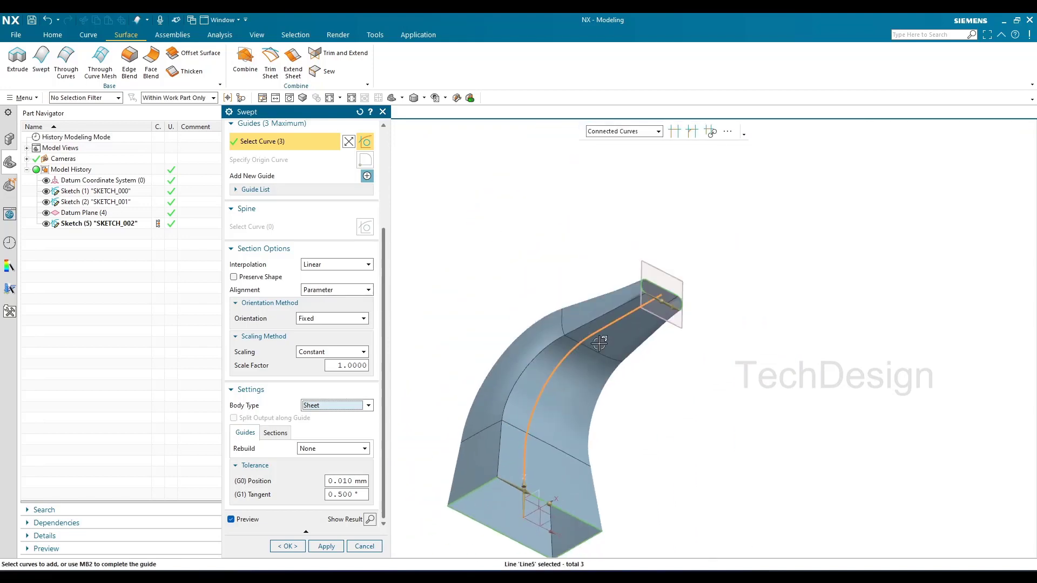
pyautogui.scroll(4, 659, 351)
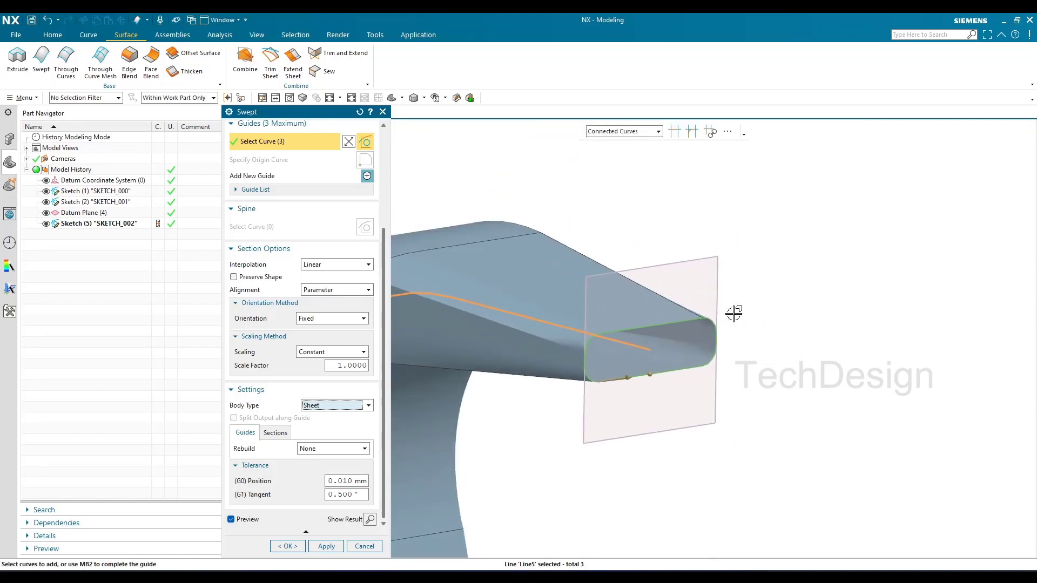
pyautogui.scroll(-2, 742, 336)
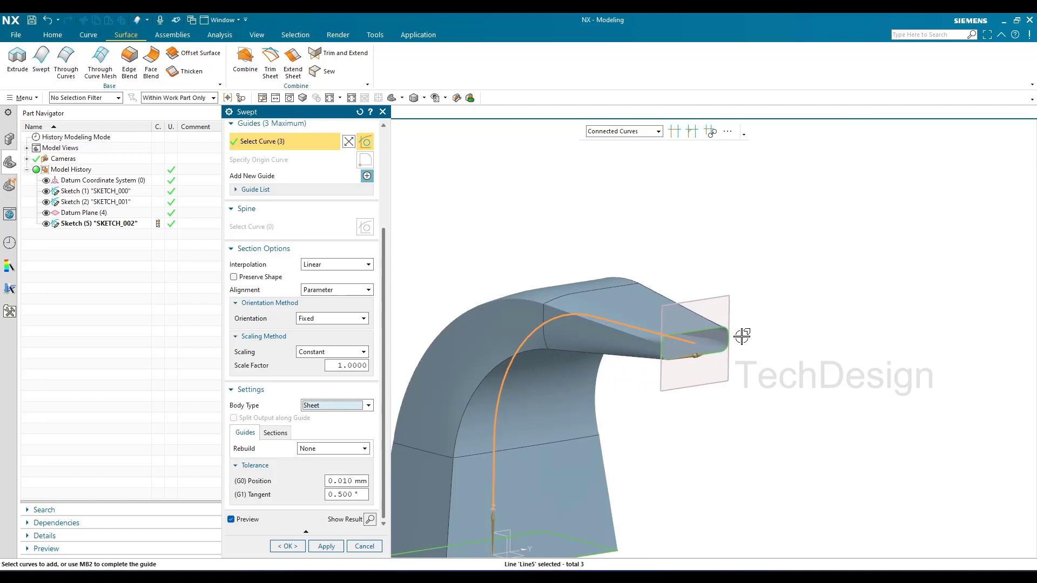
pyautogui.scroll(-1, 743, 308)
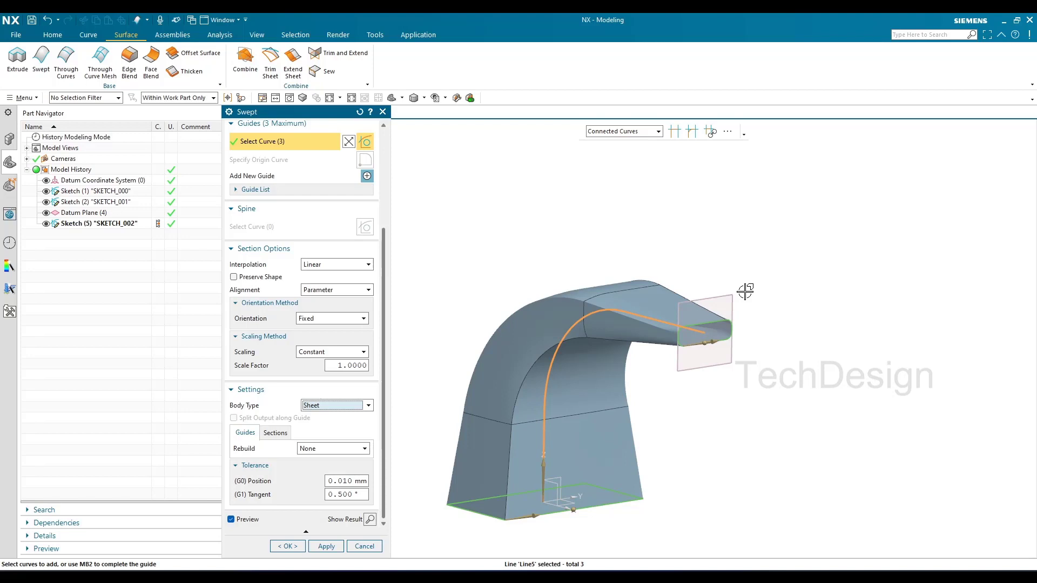
pyautogui.scroll(3, 264, 221)
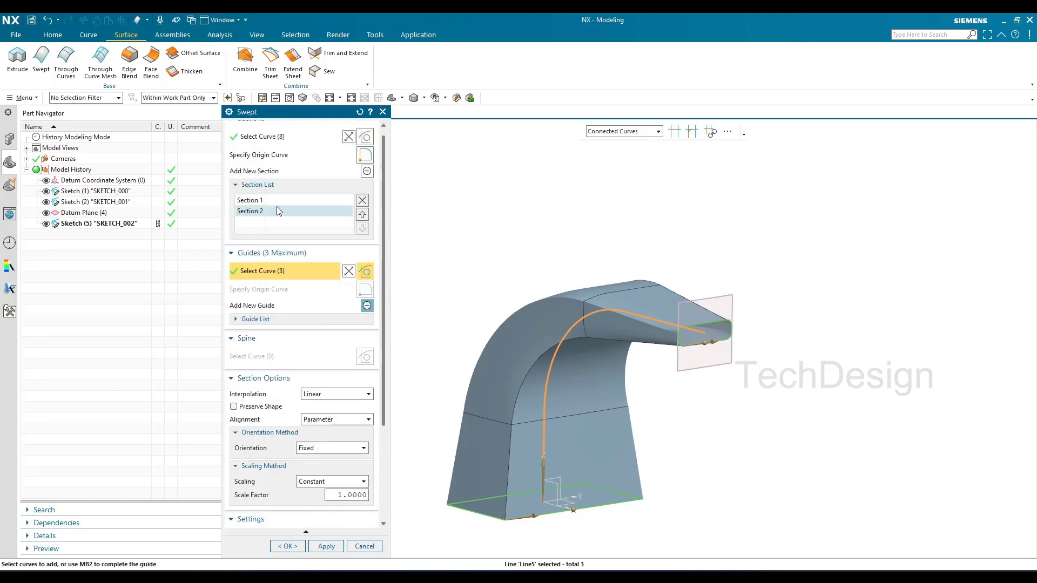
pyautogui.scroll(-1, 522, 195)
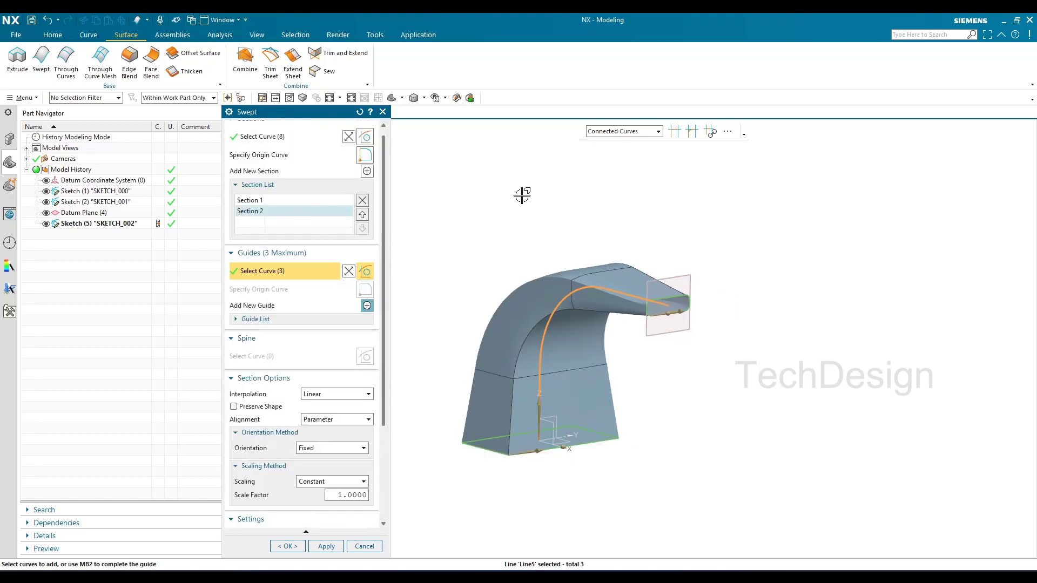
pyautogui.moveTo(508, 201); pyautogui.dragTo(514, 211, button='middle')
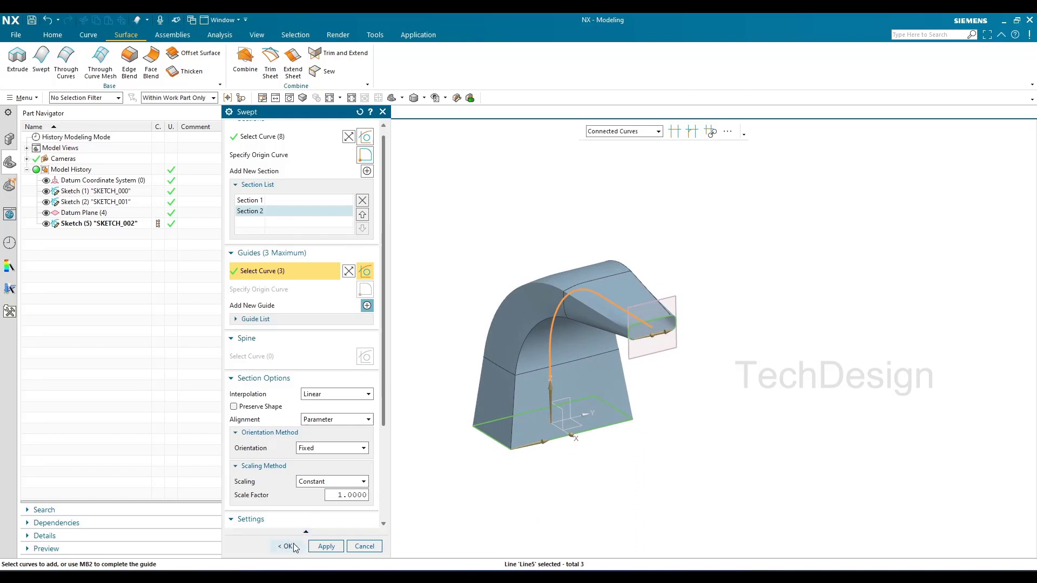
pyautogui.click(292, 546)
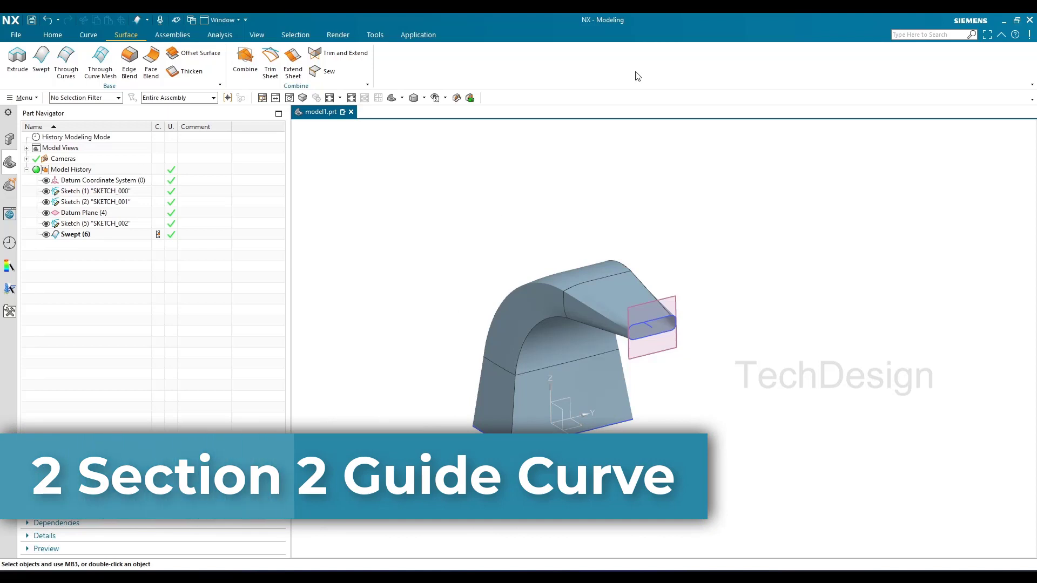
# Delete the Swept feature, the rounded rectangle sketch with its datum plane, and the filleted path sketch, keeping the base rectangle.
pyautogui.click(85, 234)
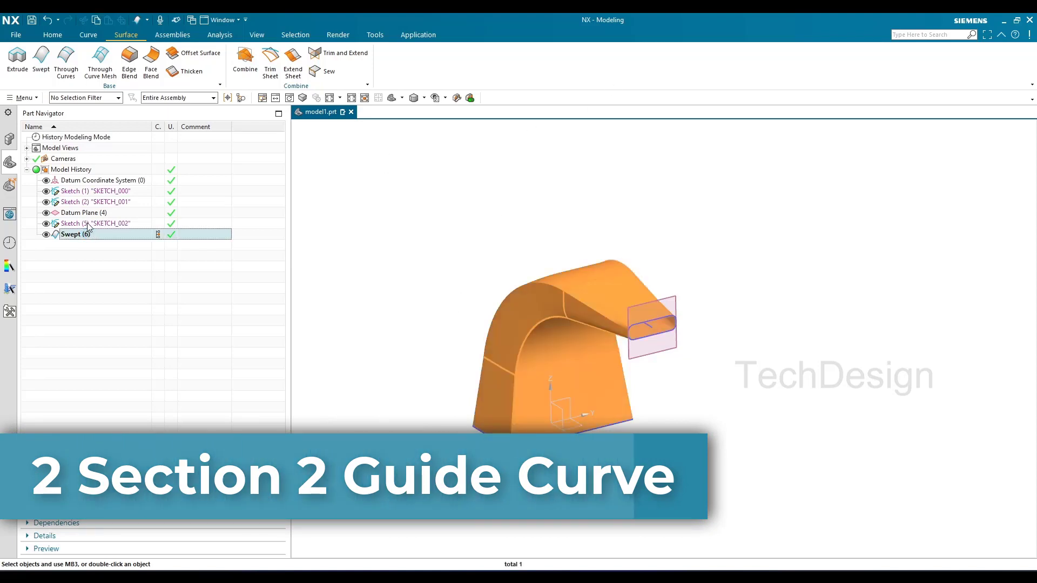
pyautogui.keyDown('ctrl'); pyautogui.click(87, 223); pyautogui.keyUp('ctrl')
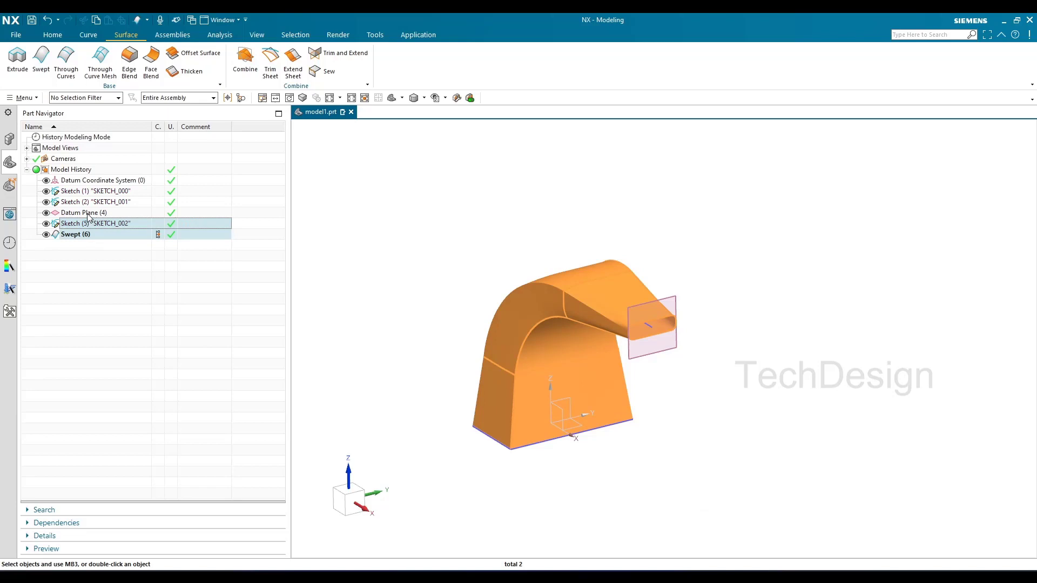
pyautogui.rightClick(89, 217)
pyautogui.click(131, 202)
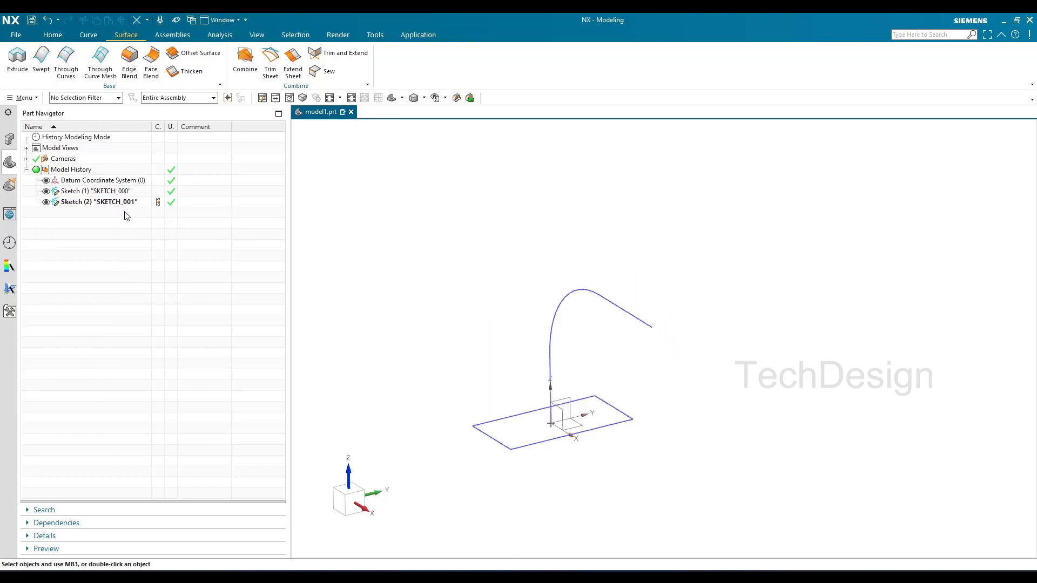
pyautogui.click(121, 203)
pyautogui.rightClick(120, 203)
pyautogui.click(212, 189)
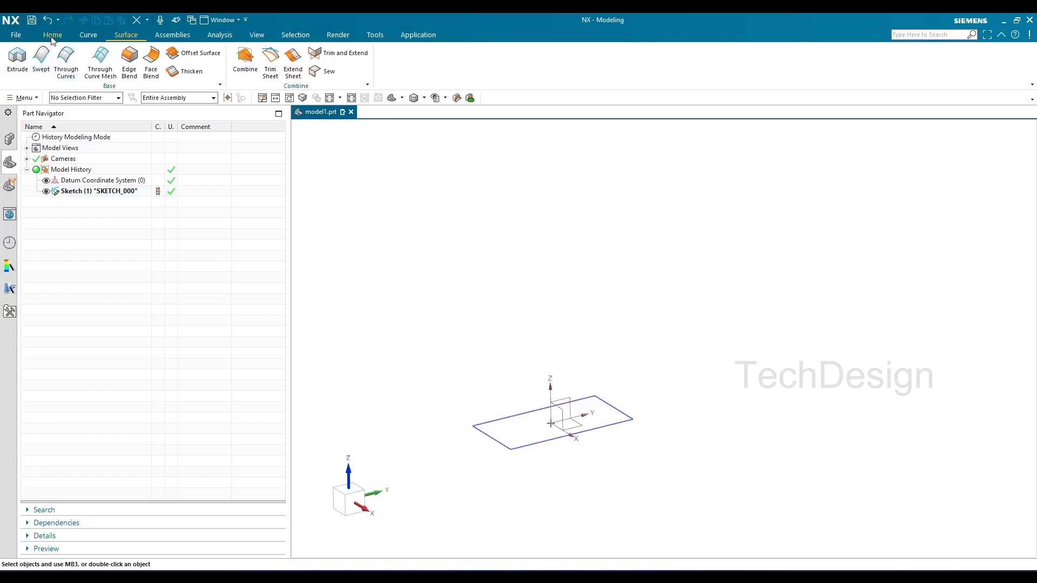
# Create a datum plane offset upward from the XY plane, well above the base rectangle.
pyautogui.scroll(2, 25, 63)
pyautogui.click(23, 62)
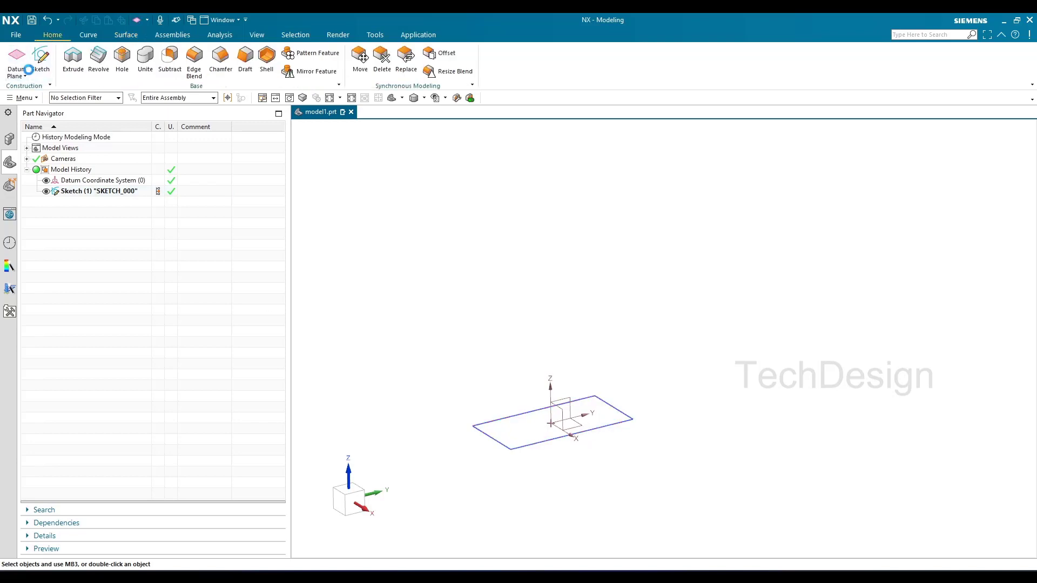
pyautogui.click(566, 423)
pyautogui.moveTo(571, 239); pyautogui.dragTo(573, 181)
pyautogui.click(274, 253)
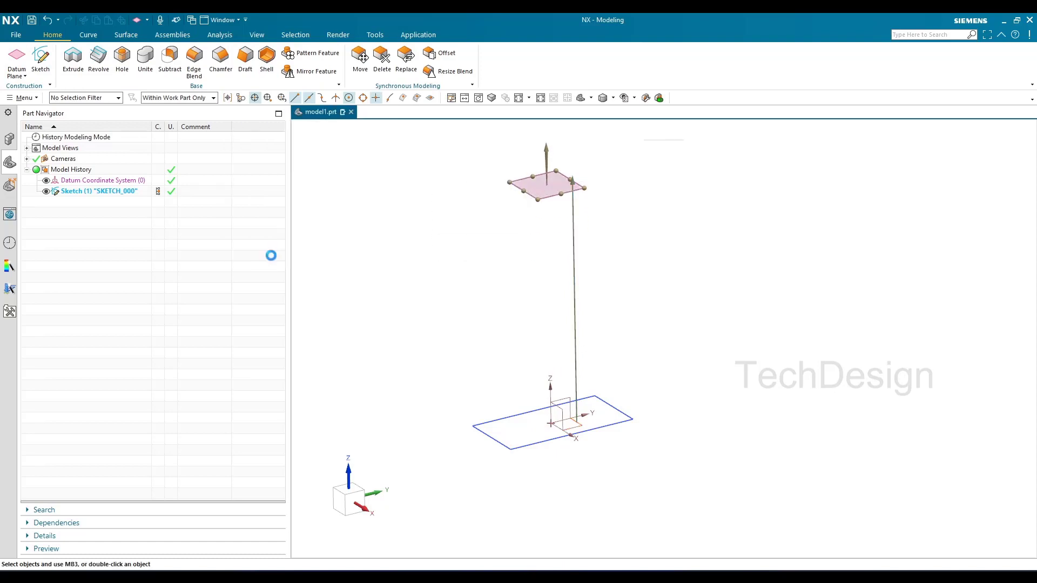
# Sketch a rectangle centred on the origin on the offset plane, slightly smaller than the base rectangle.
pyautogui.click(41, 58)
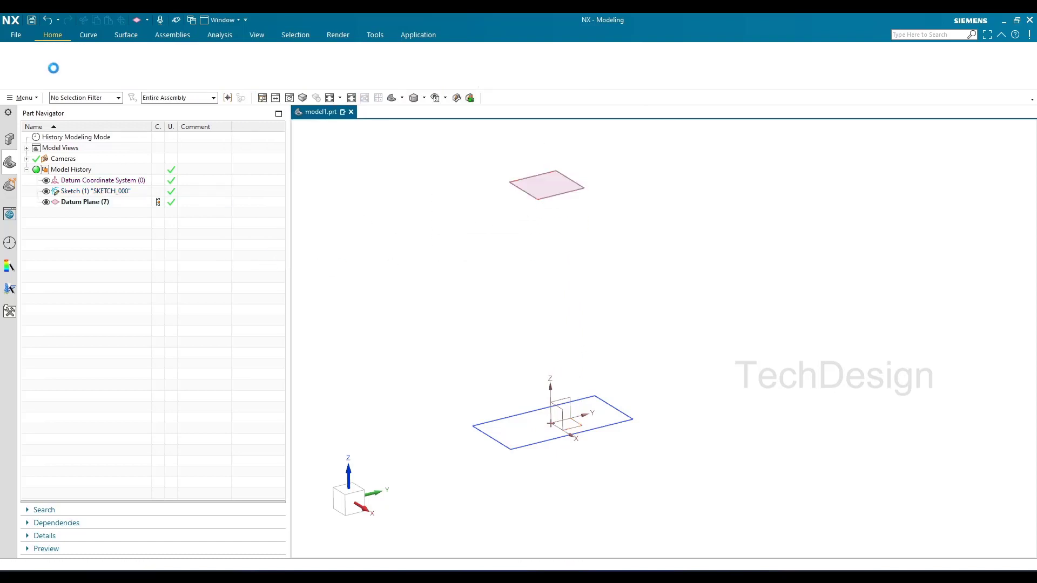
pyautogui.click(543, 196)
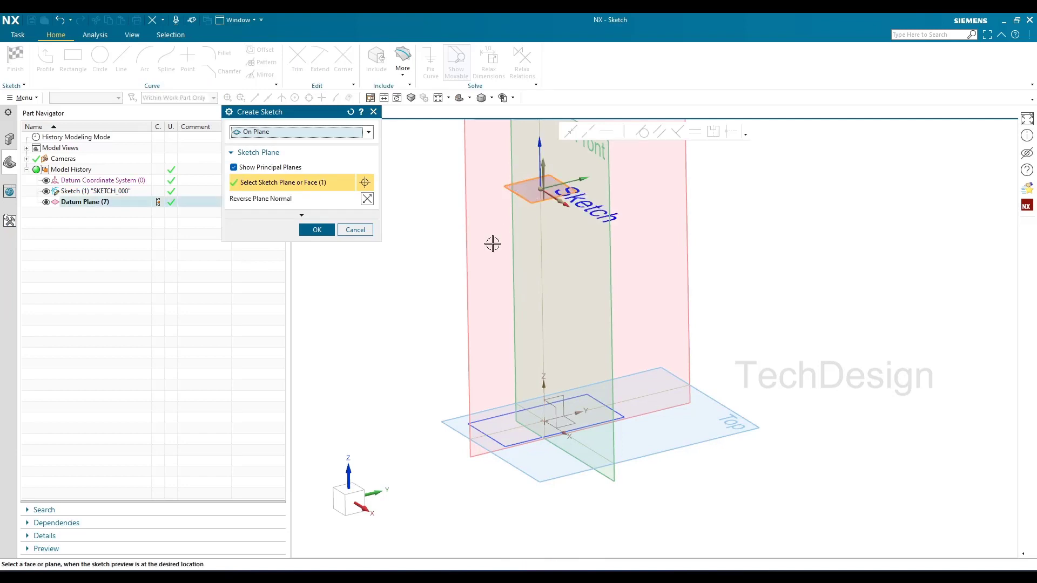
pyautogui.middleClick(492, 240)
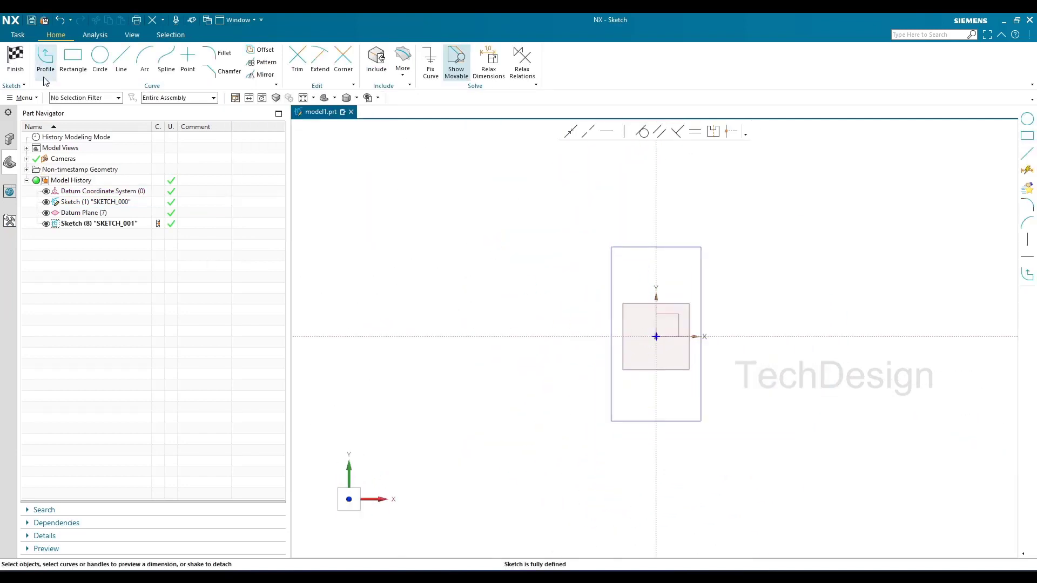
pyautogui.click(73, 59)
pyautogui.scroll(2, 613, 300)
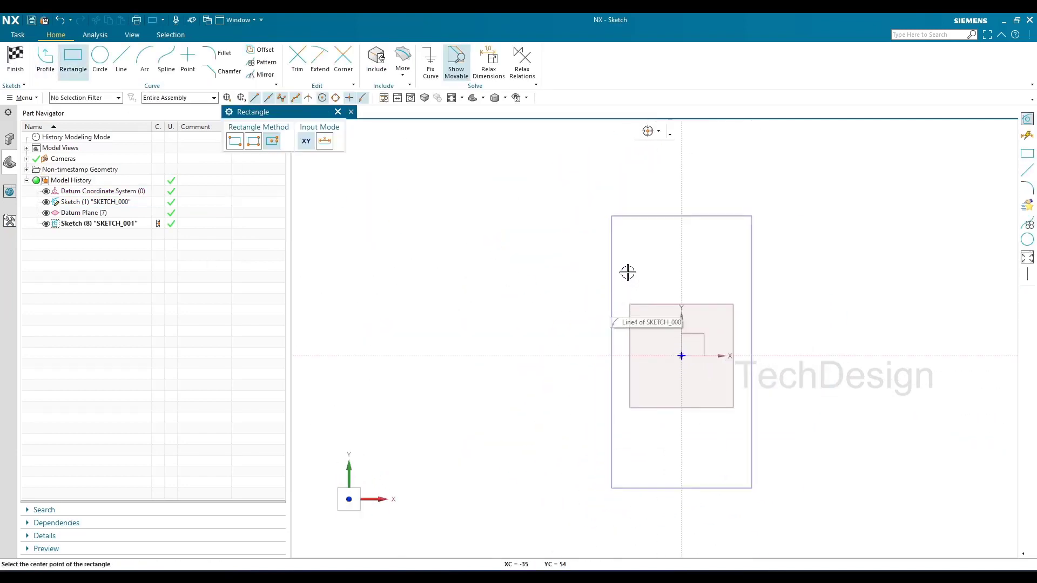
pyautogui.click(629, 237)
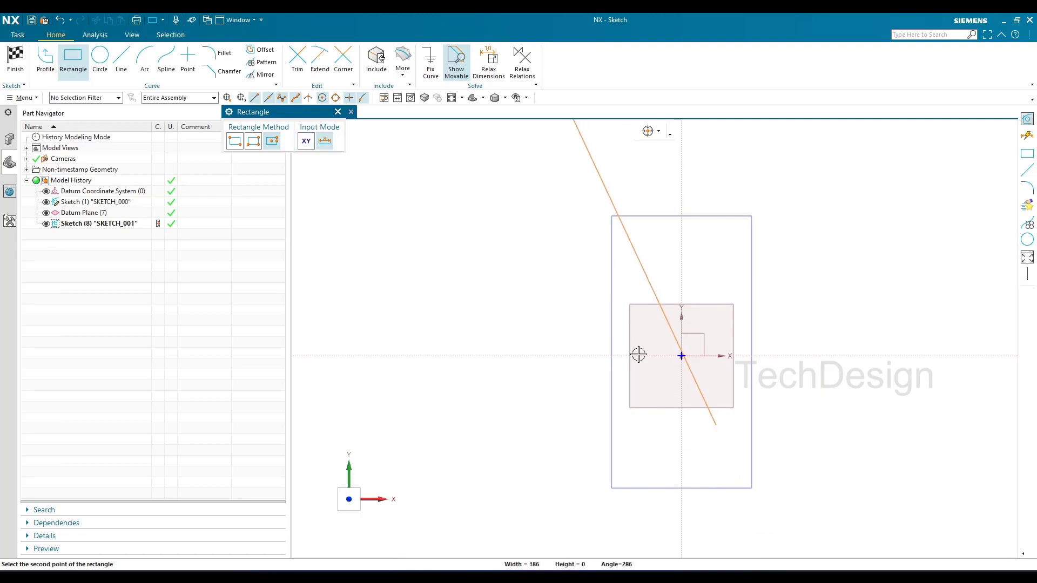
pyautogui.click(729, 469)
pyautogui.click(15, 59)
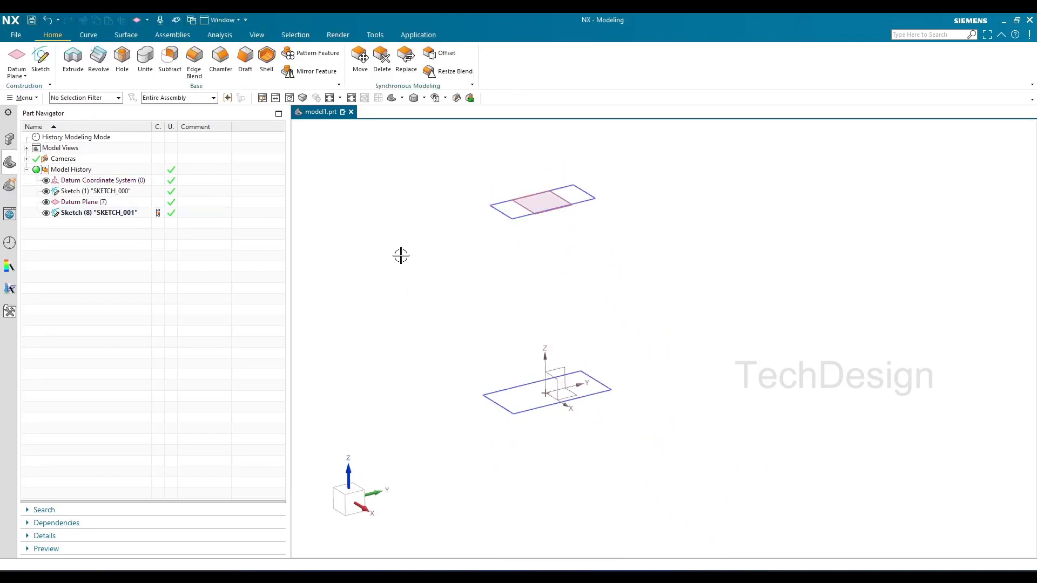
# Sketch an inward-bowed three-point arc on the YZ plane, joining the negative-Y ends of the upper and base rectangles.
pyautogui.click(41, 59)
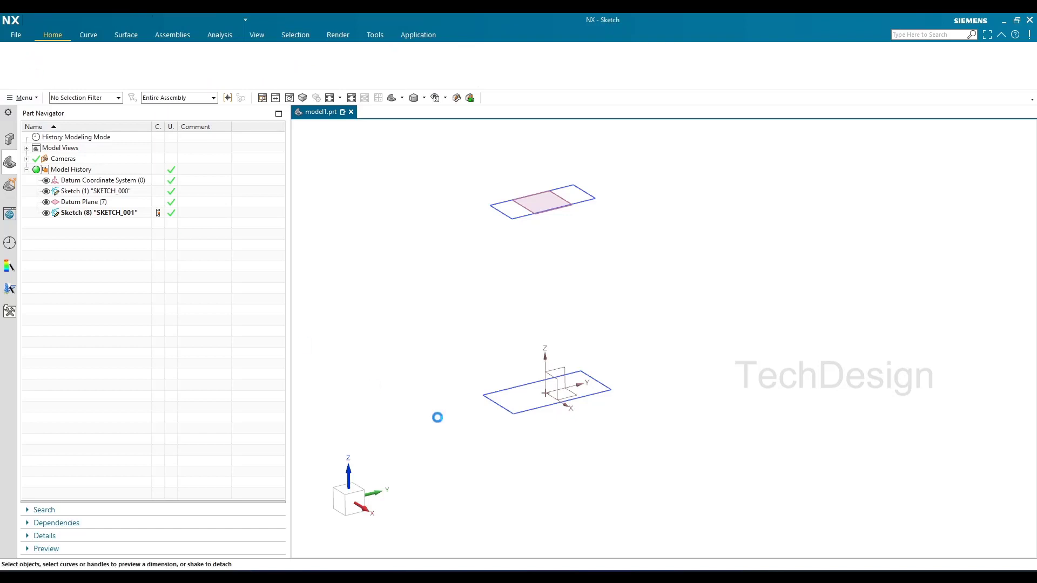
pyautogui.click(550, 366)
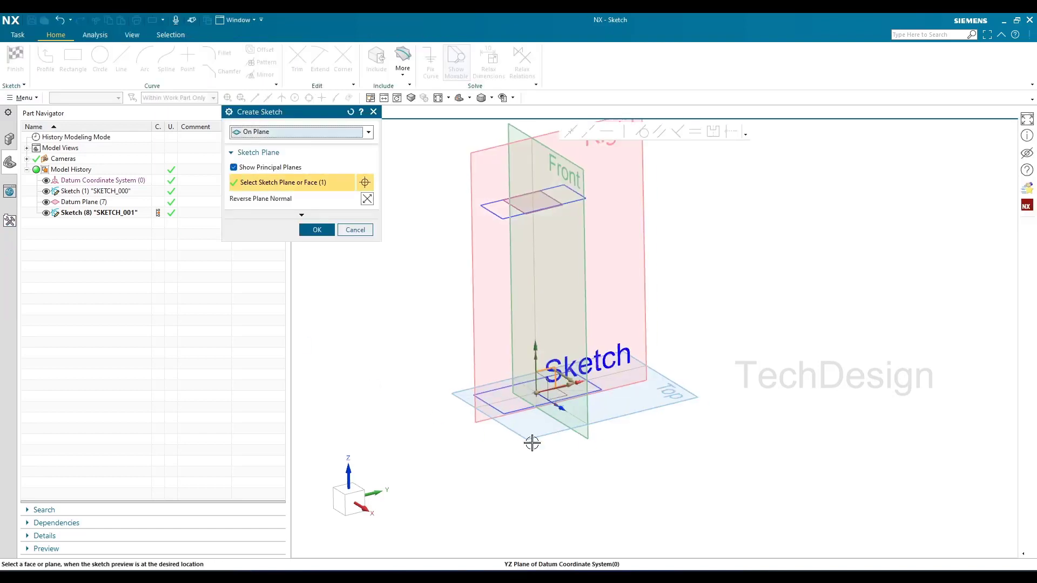
pyautogui.middleClick(533, 452)
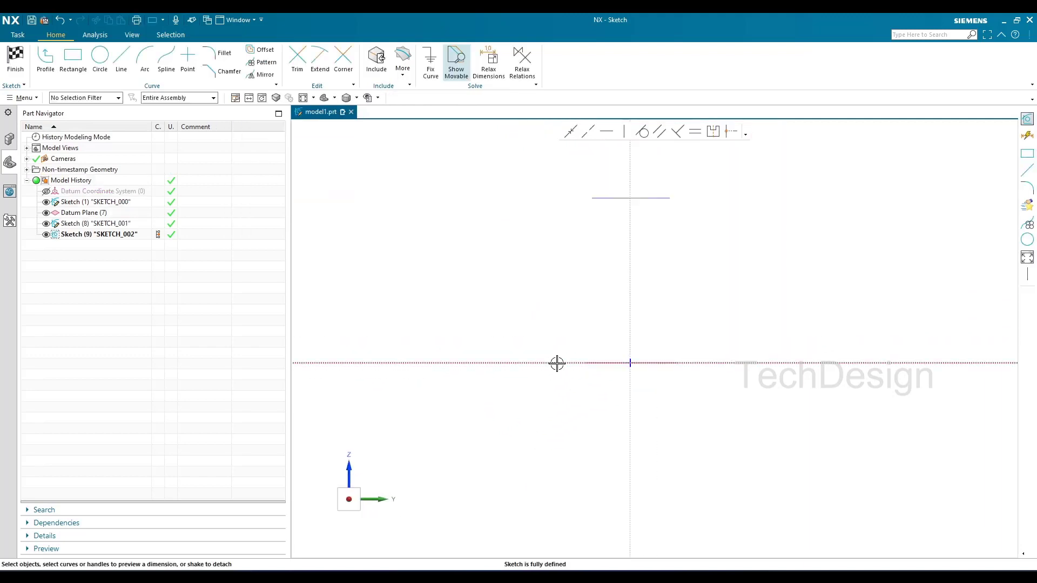
pyautogui.click(144, 64)
pyautogui.scroll(4, 578, 235)
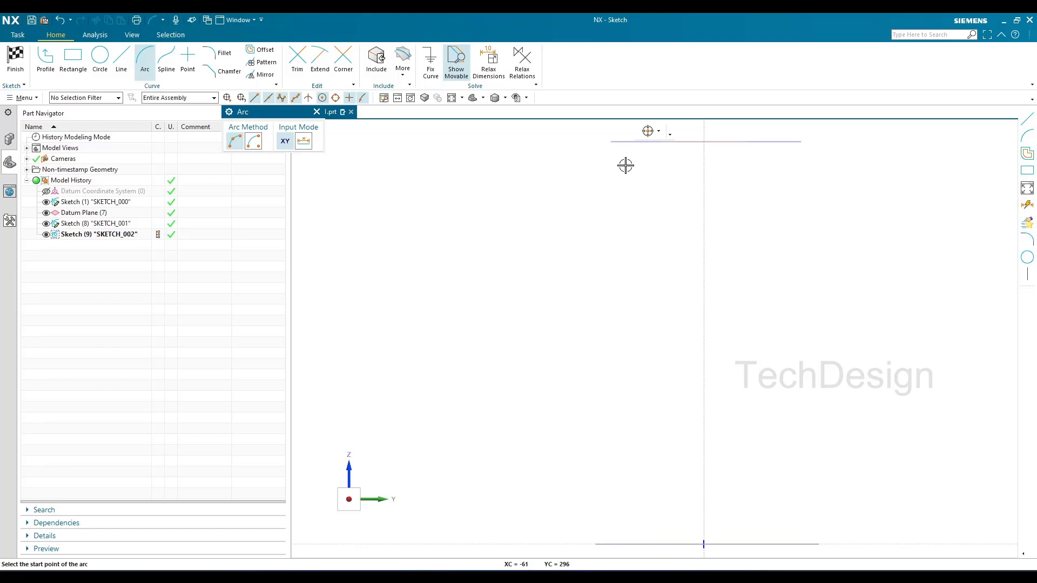
pyautogui.click(611, 142)
pyautogui.scroll(-3, 618, 165)
pyautogui.scroll(-1, 617, 165)
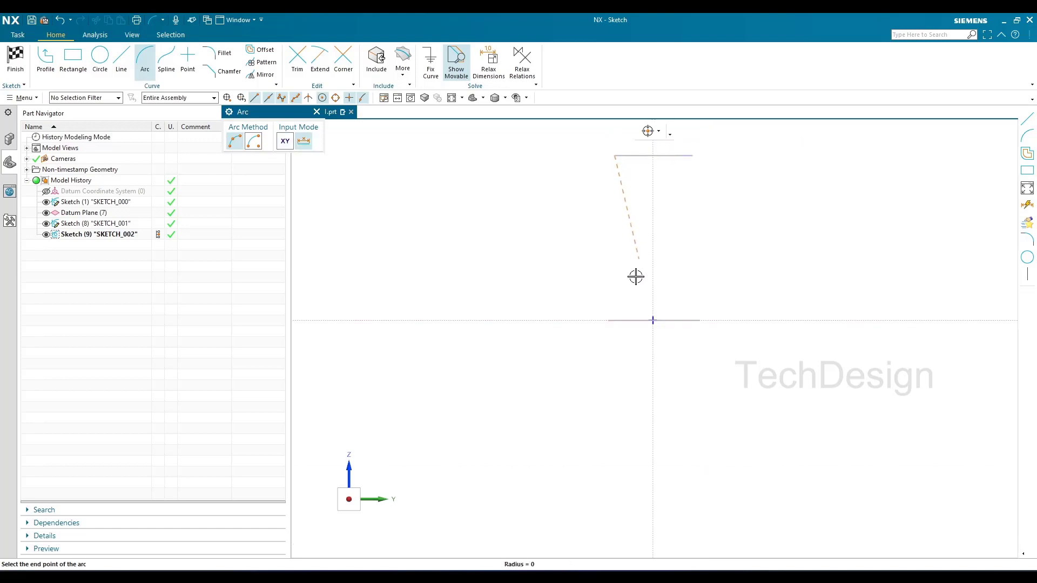
pyautogui.click(608, 319)
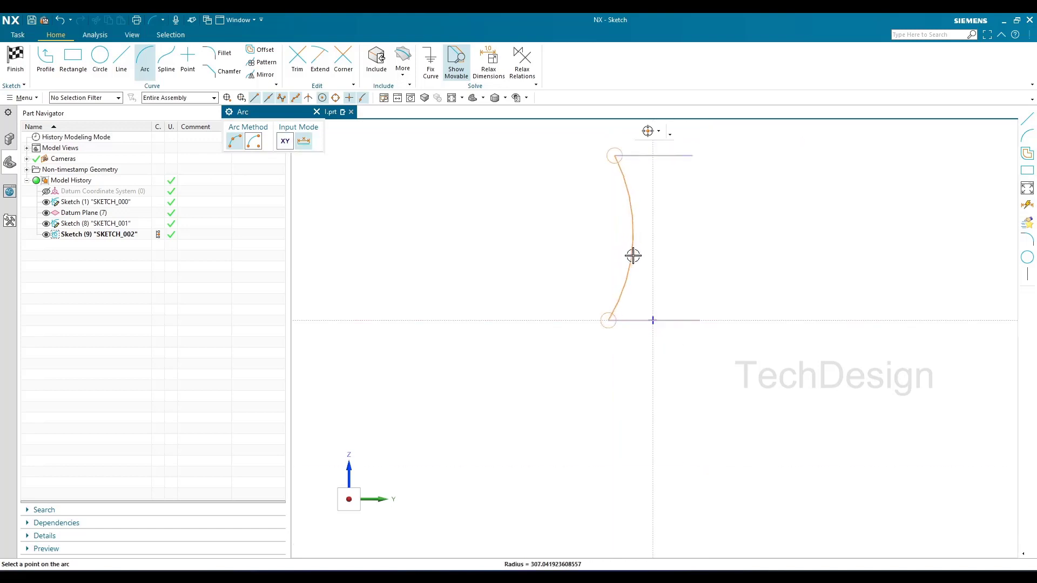
pyautogui.click(639, 228)
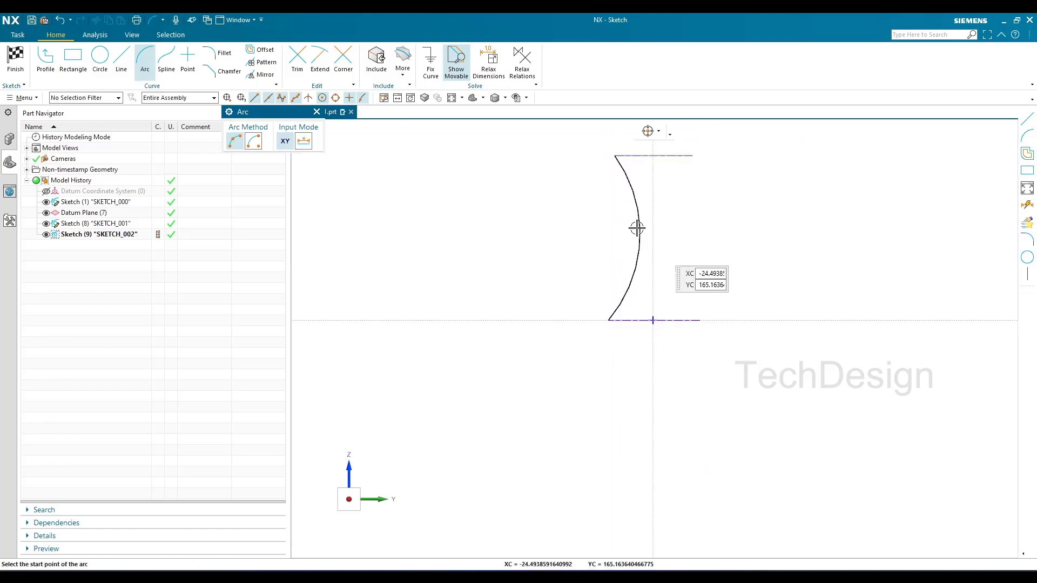
pyautogui.click(317, 111)
pyautogui.scroll(-1, 421, 219)
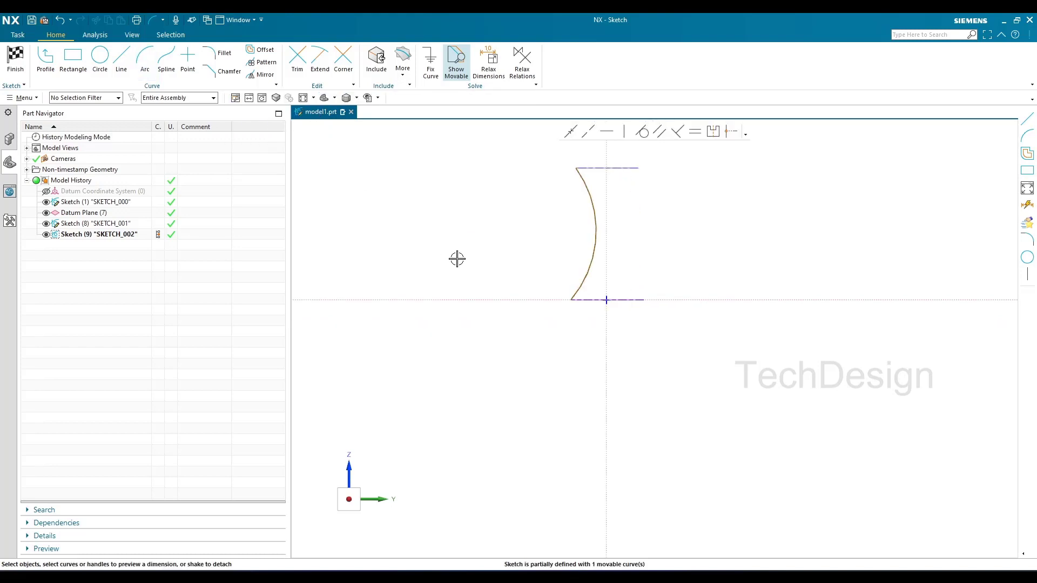
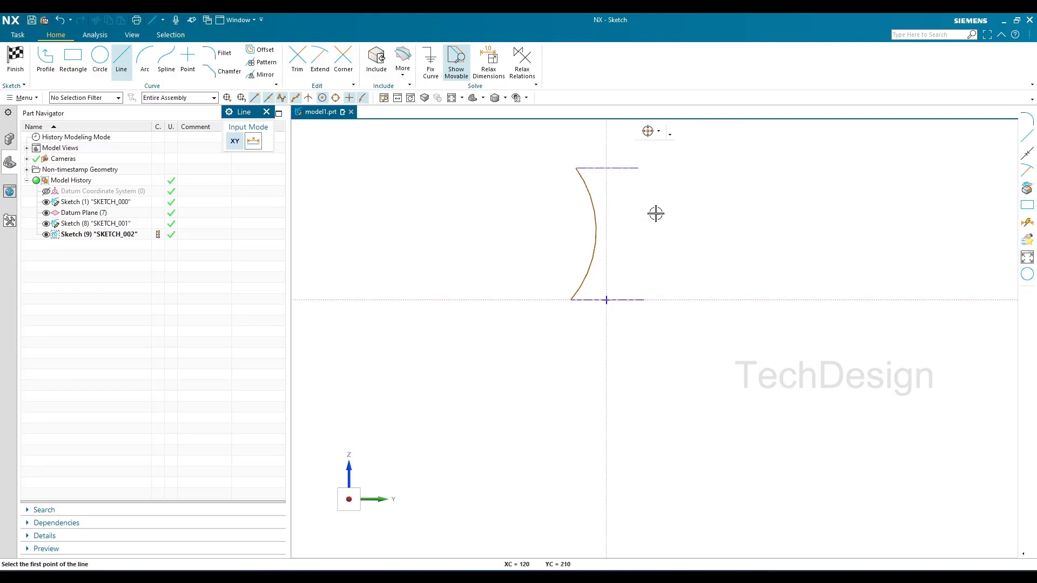
# Add a straight line joining the positive-Y ends of the two rectangles and finish the guide sketch.
pyautogui.scroll(3, 654, 207)
pyautogui.click(622, 131)
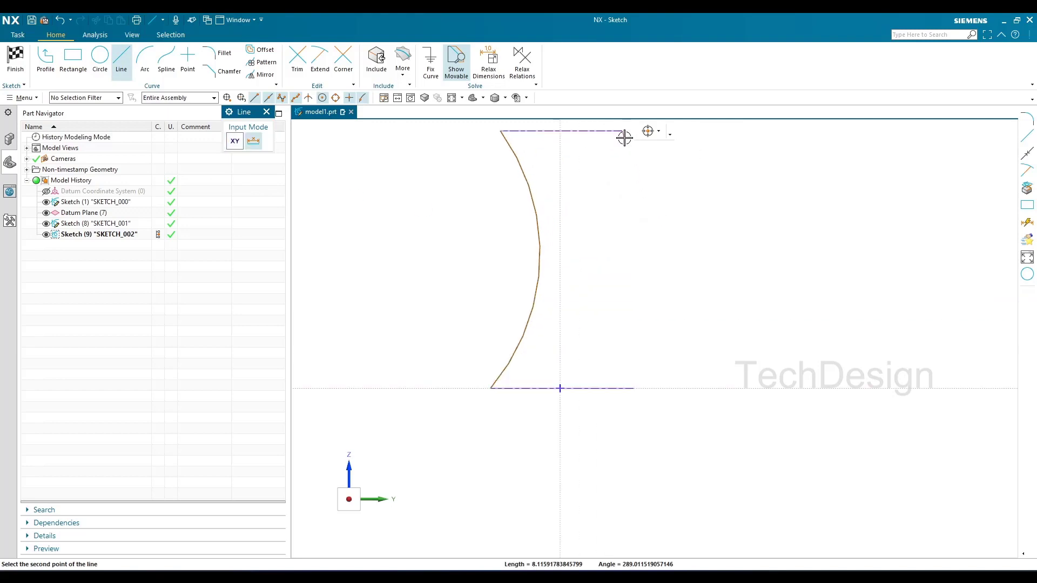
pyautogui.click(635, 387)
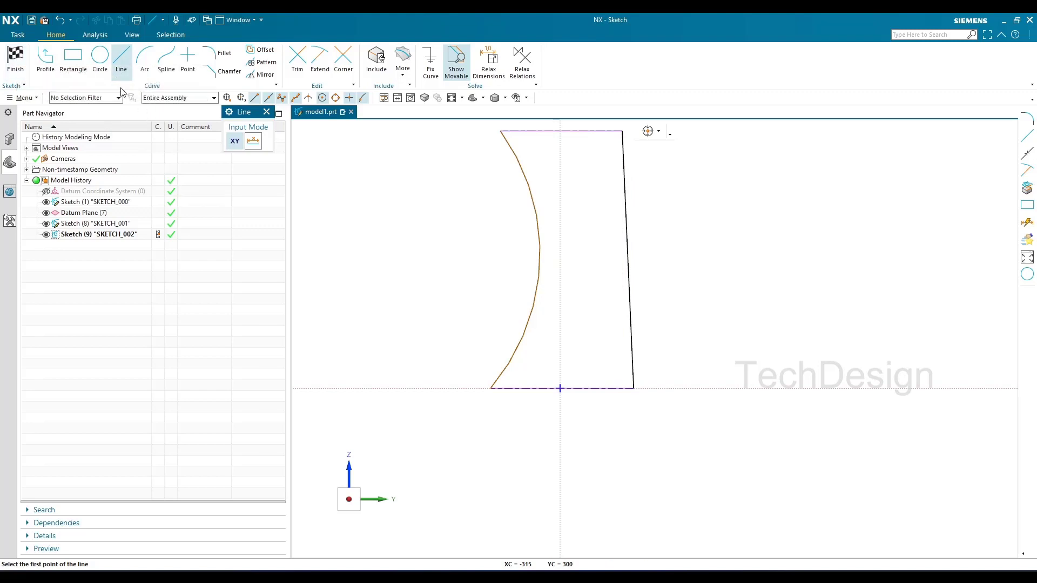
pyautogui.click(15, 58)
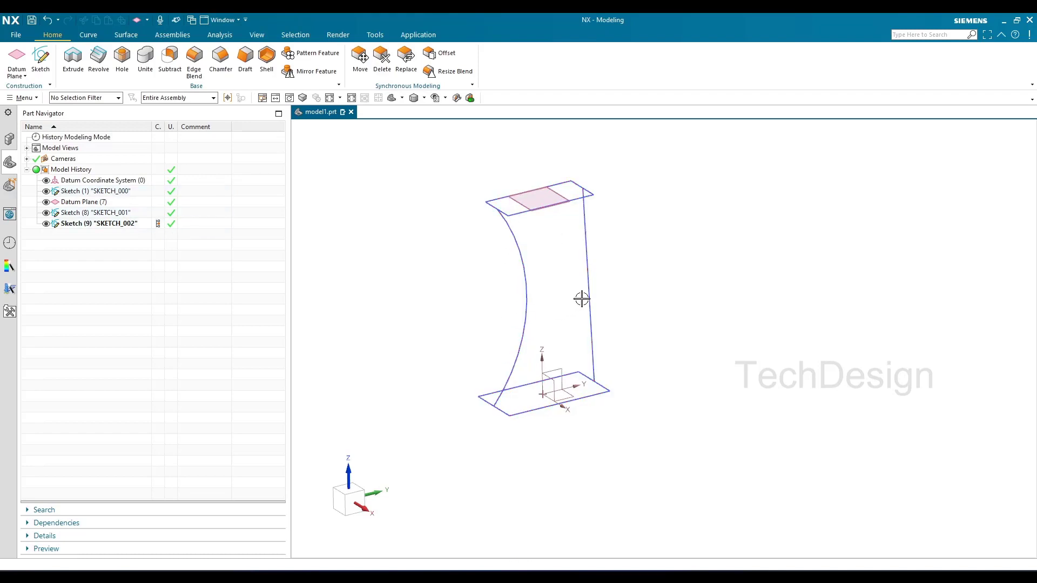
pyautogui.rightClick(386, 303)
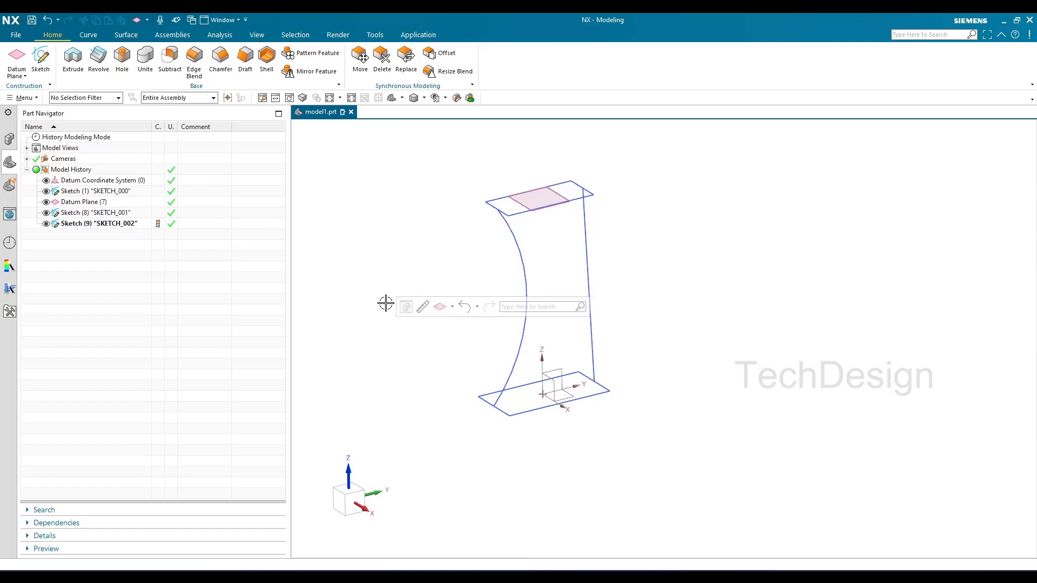
# Start a Swept feature with the base rectangle as first section and the upper rectangle as second, and activate guide selection.
pyautogui.click(126, 35)
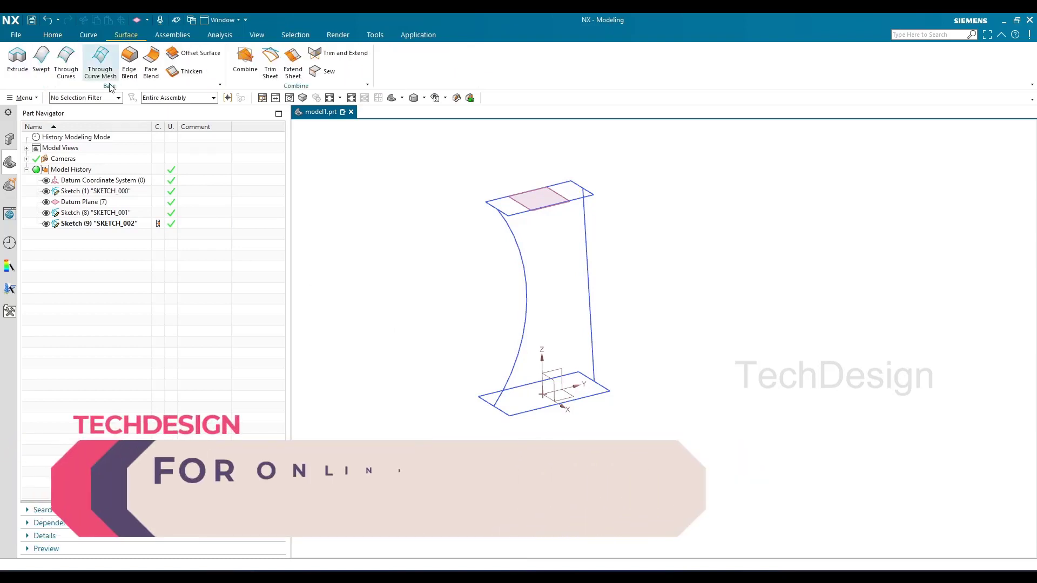
pyautogui.click(41, 59)
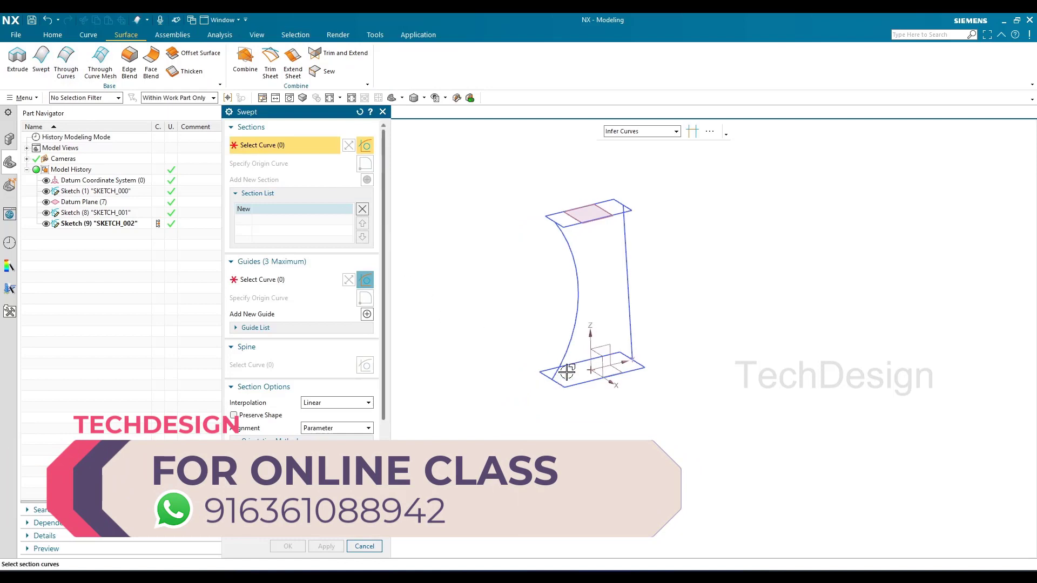
pyautogui.scroll(3, 570, 401)
pyautogui.click(571, 402)
pyautogui.middleClick(571, 401)
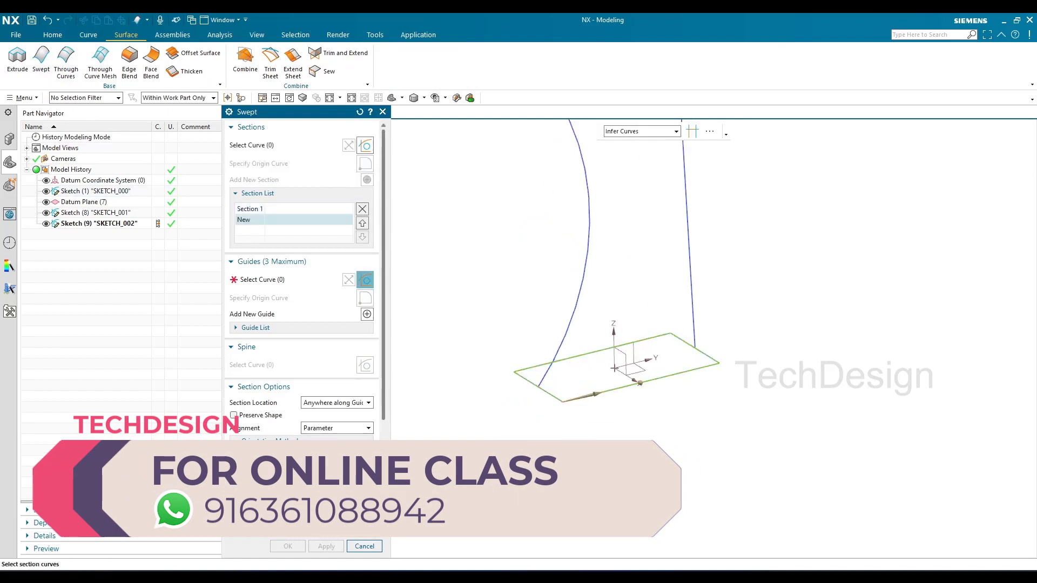
pyautogui.scroll(-3, 579, 251)
pyautogui.click(575, 158)
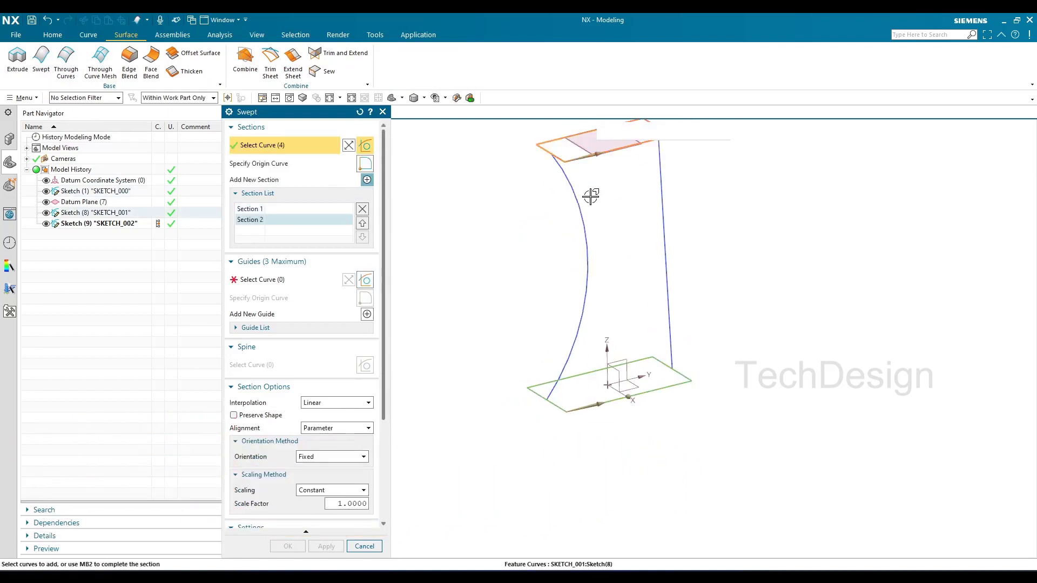
pyautogui.scroll(-1, 623, 282)
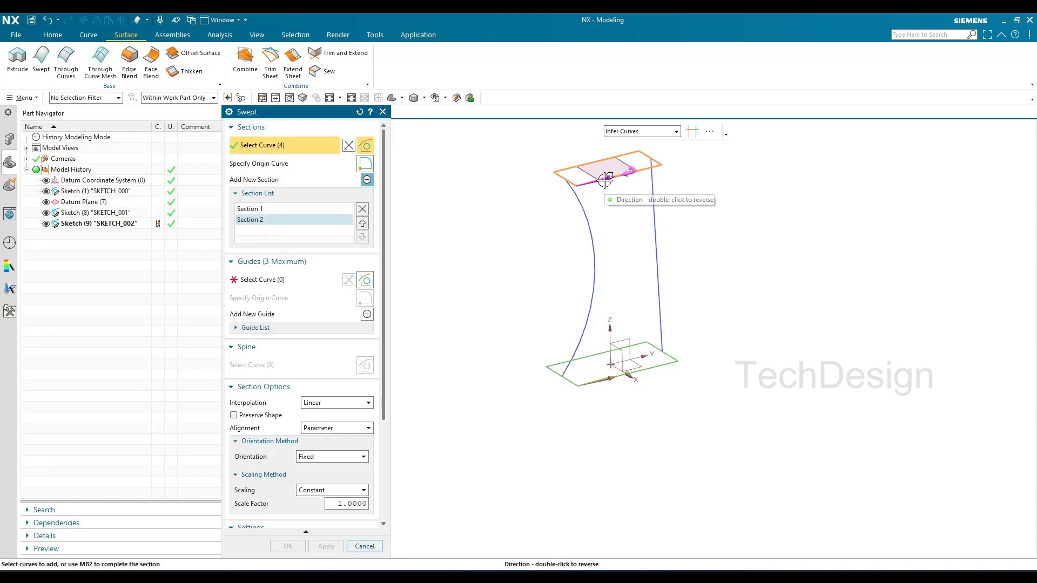
pyautogui.click(272, 279)
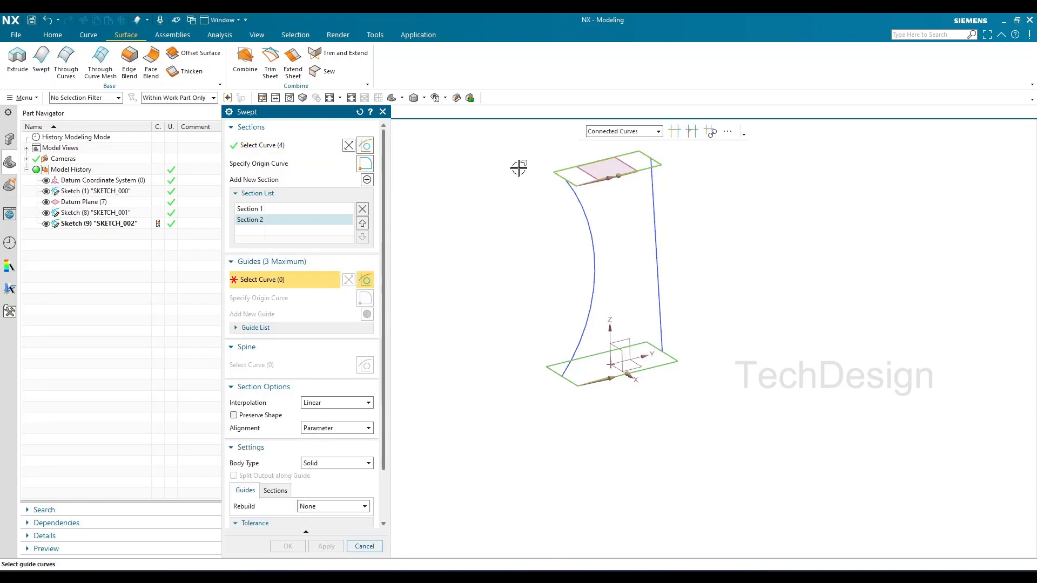
pyautogui.click(601, 132)
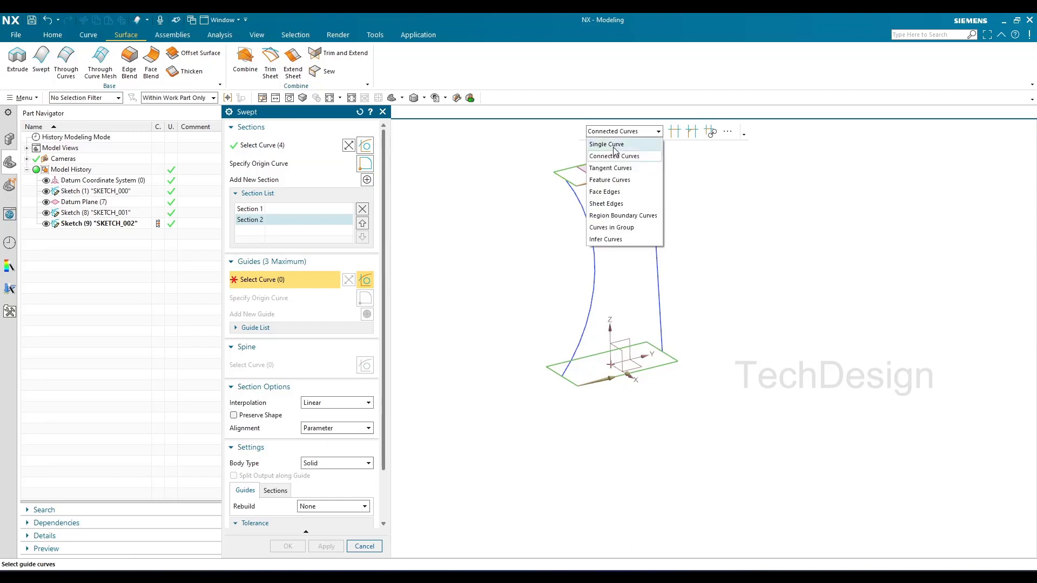
pyautogui.click(610, 180)
pyautogui.click(594, 269)
pyautogui.click(658, 302)
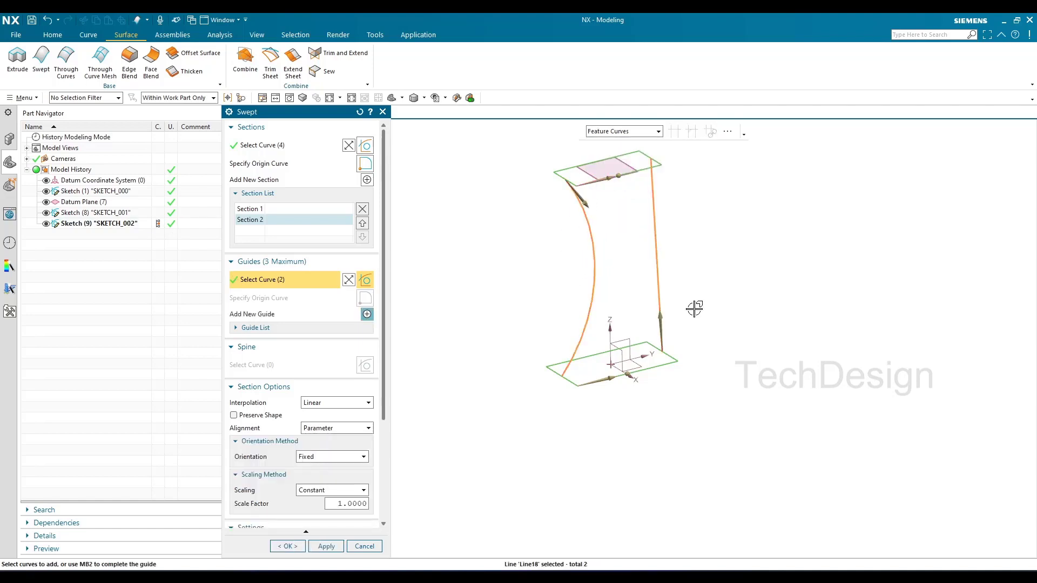
pyautogui.middleClick(655, 240)
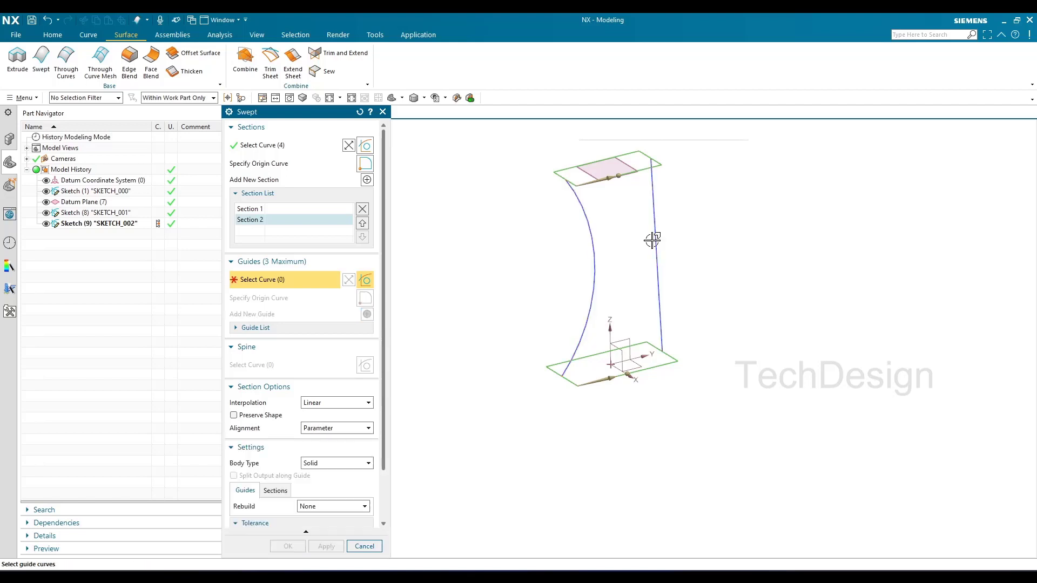
# Set the curve rule to Single Curve and select the inward-bowed arc as the first guide.
pyautogui.click(626, 132)
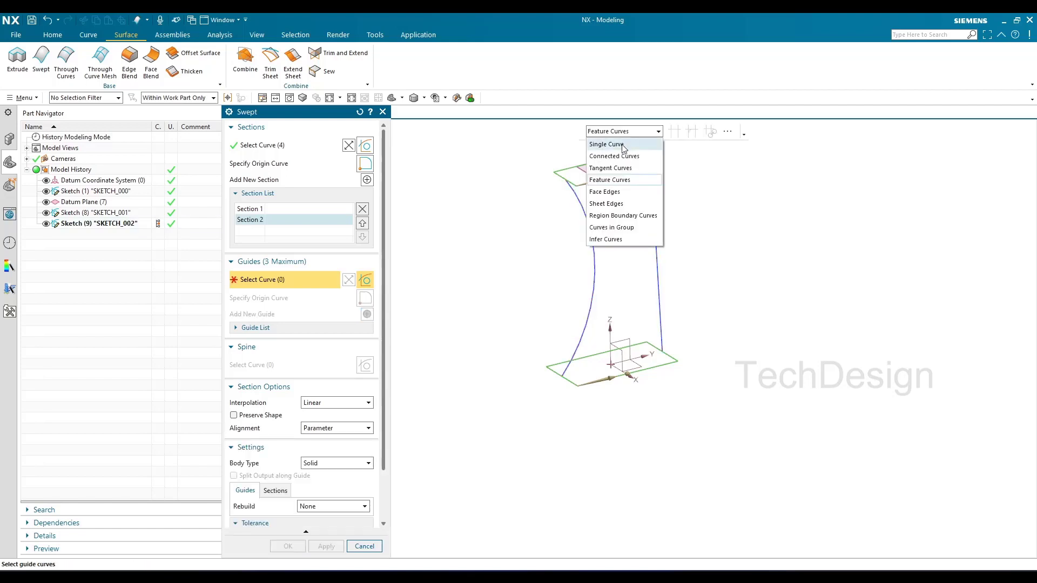
pyautogui.click(623, 145)
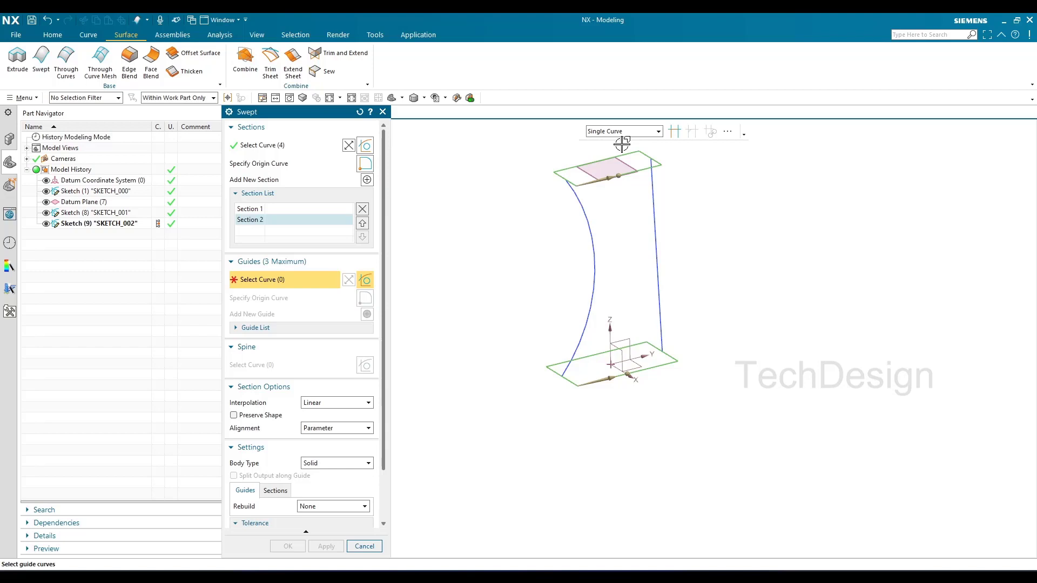
pyautogui.click(578, 350)
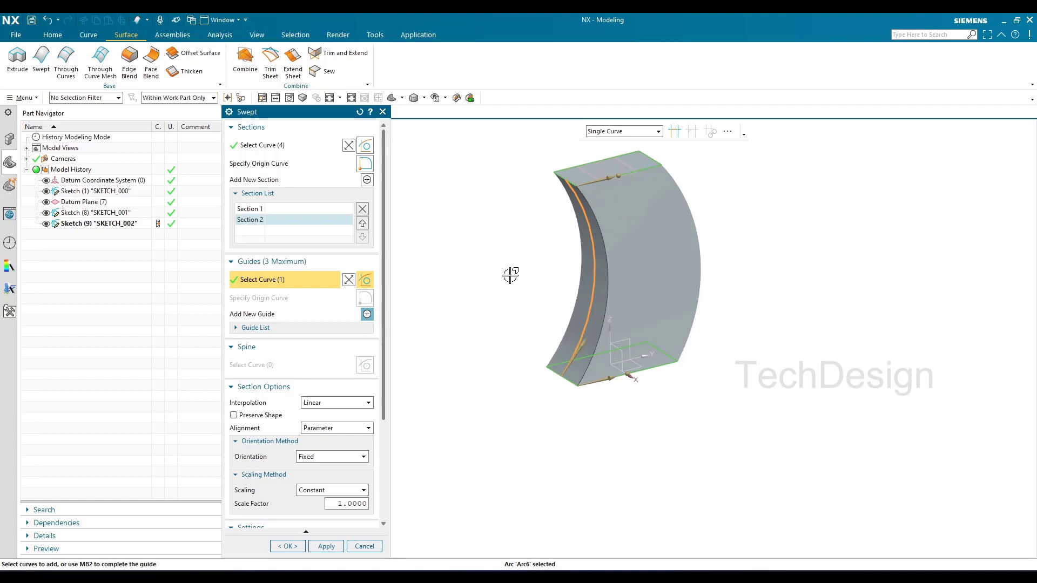
# Add the straight line as a second guide, using the Static Wireframe display to reach it.
pyautogui.click(324, 329)
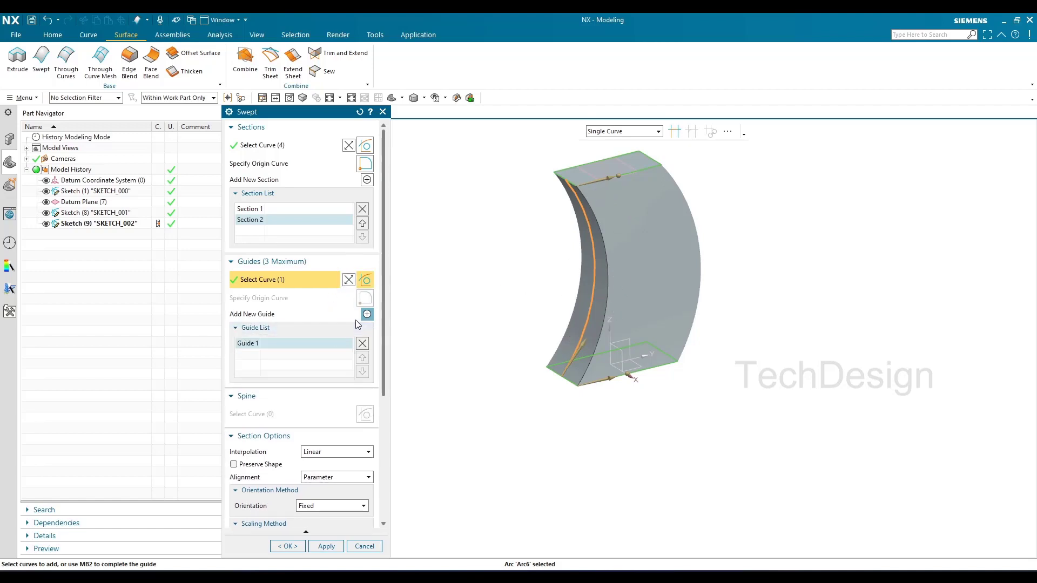
pyautogui.click(366, 315)
pyautogui.middleClick(524, 278)
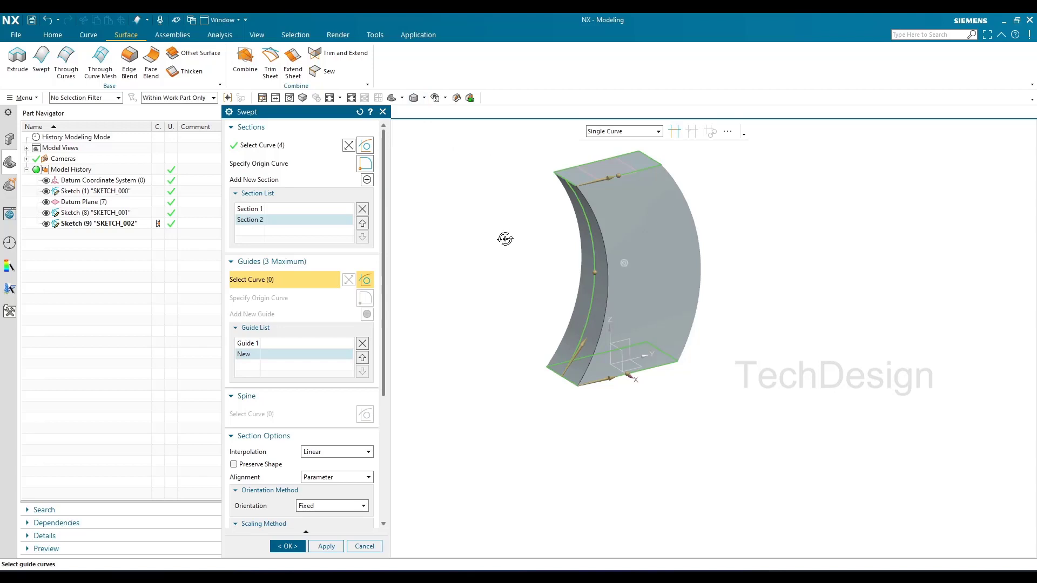
pyautogui.moveTo(505, 238); pyautogui.dragTo(493, 259, button='middle')
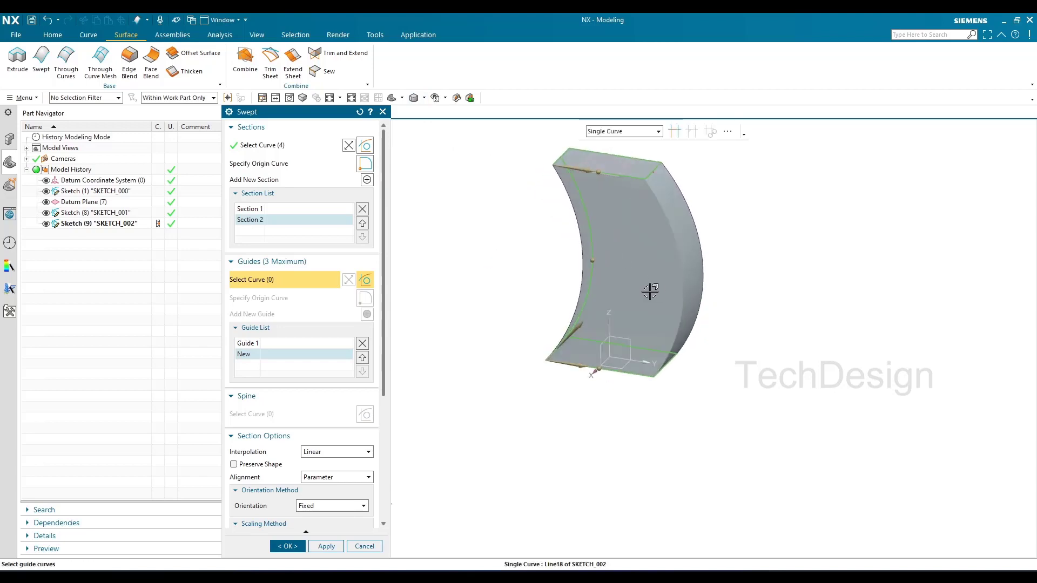
pyautogui.click(424, 98)
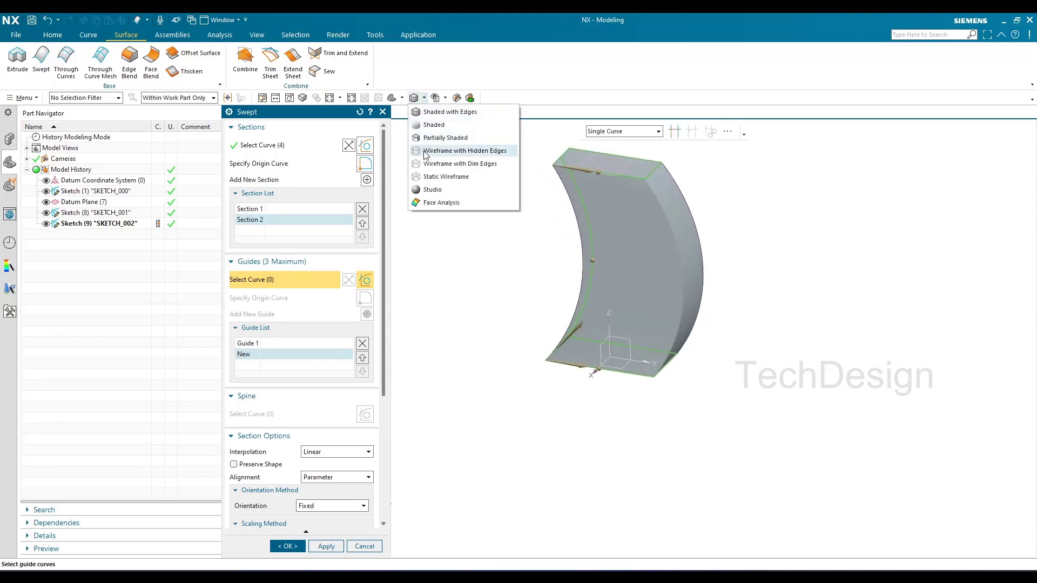
pyautogui.click(430, 179)
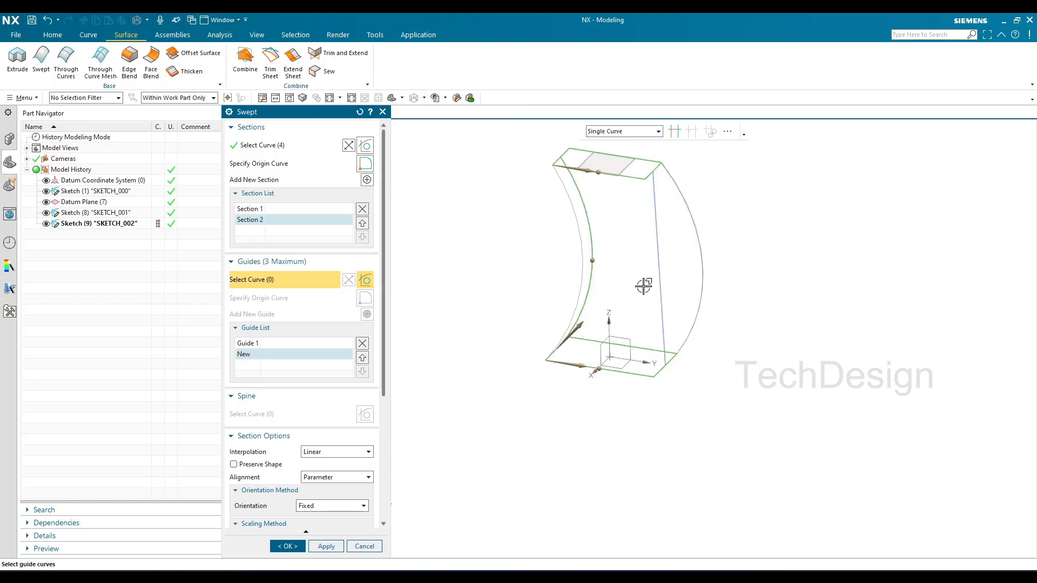
pyautogui.click(655, 259)
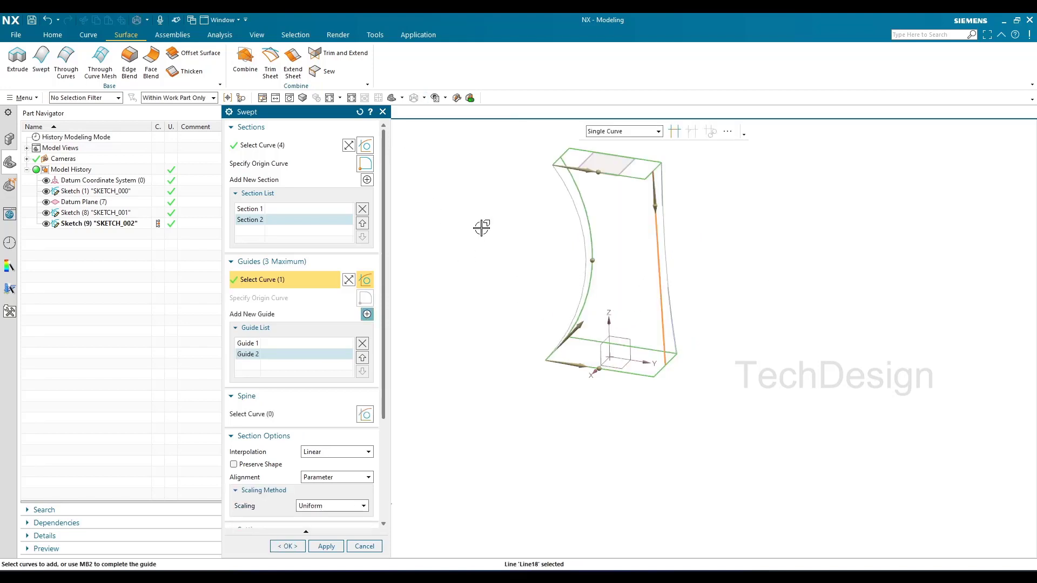
# Restore the Shaded with Edges display and create the swept body from the two sections and two guides.
pyautogui.click(424, 97)
pyautogui.click(426, 112)
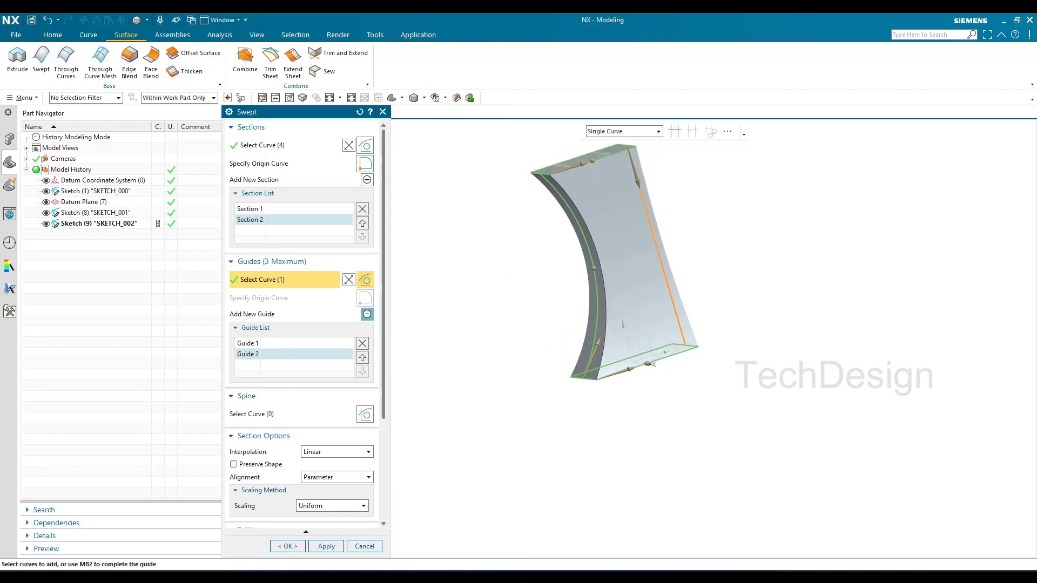
pyautogui.click(291, 547)
pyautogui.moveTo(432, 301); pyautogui.dragTo(434, 325, button='middle')
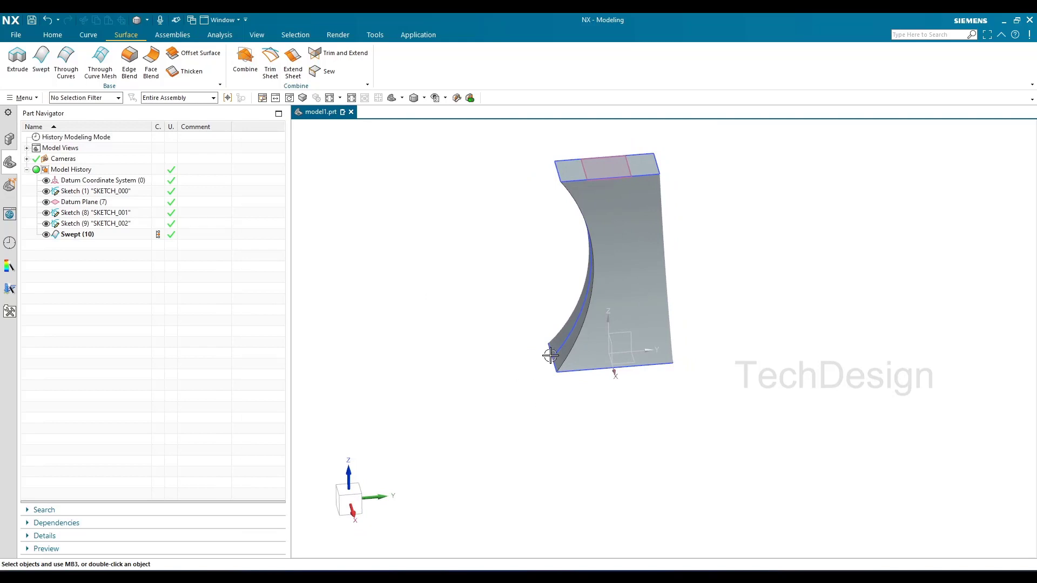
pyautogui.moveTo(592, 236); pyautogui.dragTo(543, 229, button='middle')
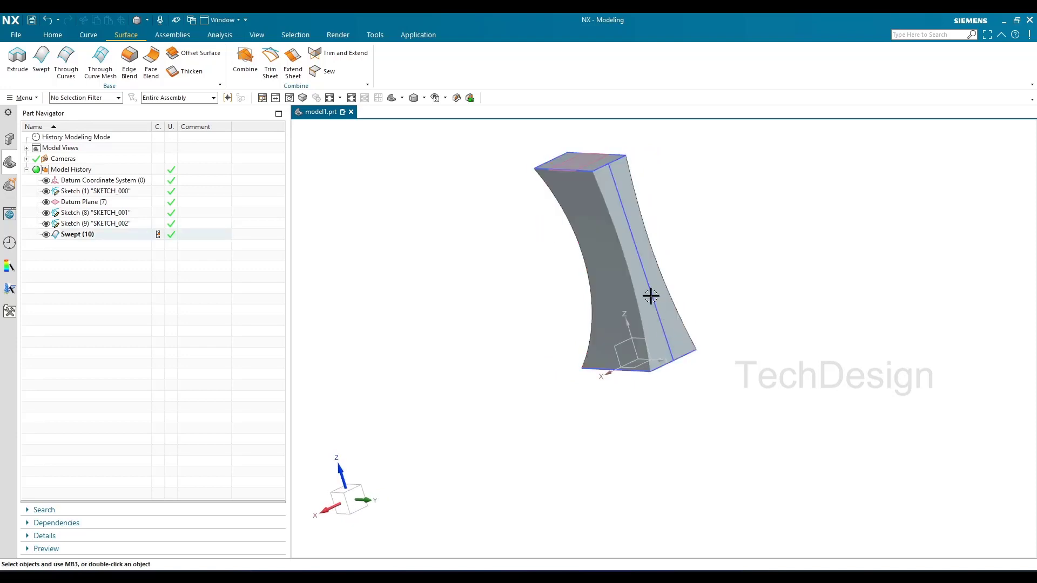
pyautogui.scroll(2, 616, 173)
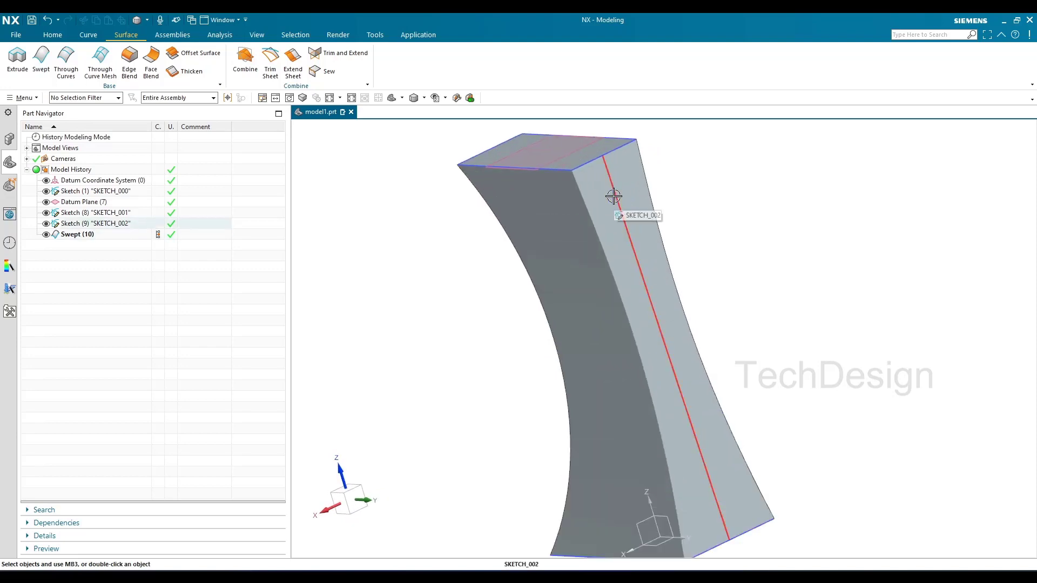
pyautogui.scroll(-2, 613, 197)
pyautogui.moveTo(613, 197); pyautogui.dragTo(637, 266, button='middle')
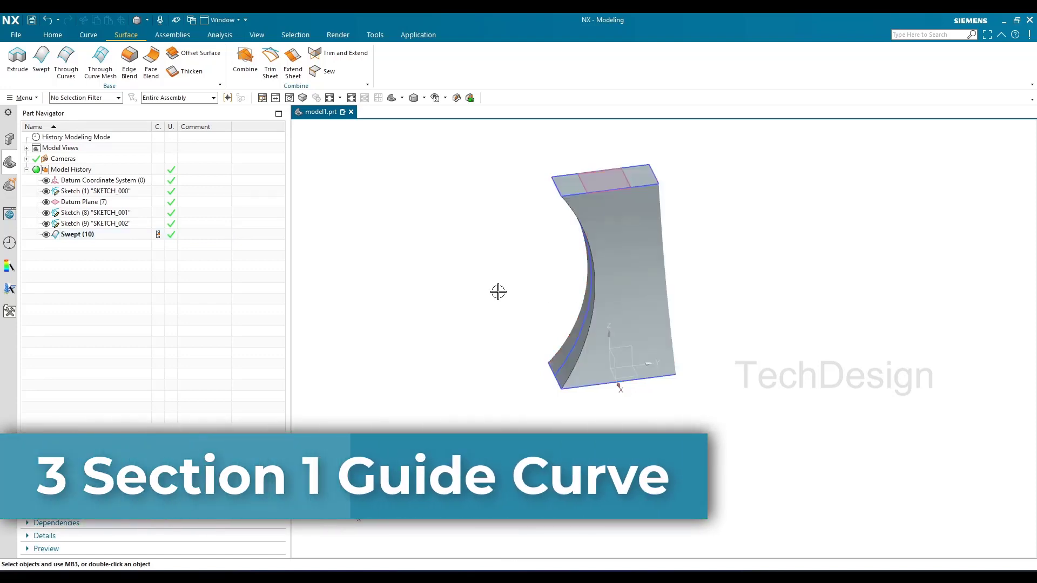
# Delete the swept feature and the guide sketch containing the arc and line, keeping the two rectangle sketches.
pyautogui.click(150, 236)
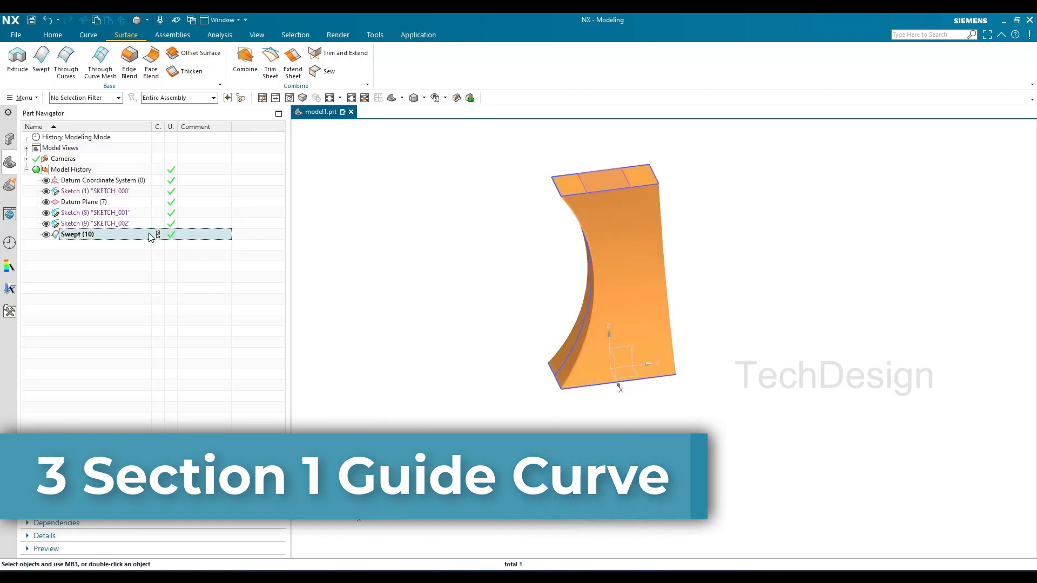
pyautogui.rightClick(152, 236)
pyautogui.click(207, 222)
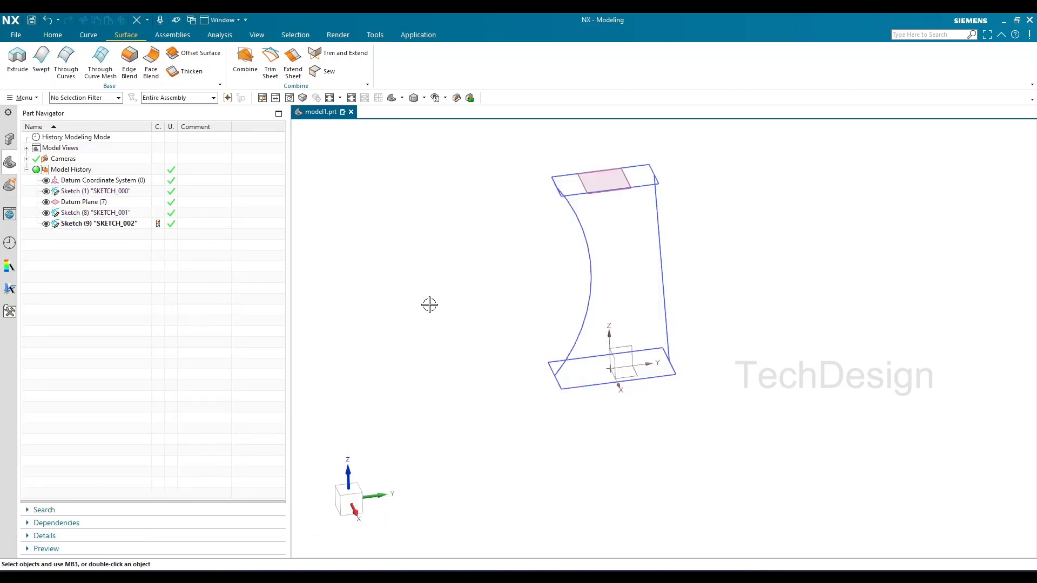
pyautogui.moveTo(429, 305); pyautogui.dragTo(439, 303, button='middle')
pyautogui.click(591, 267)
pyautogui.press('Delete')
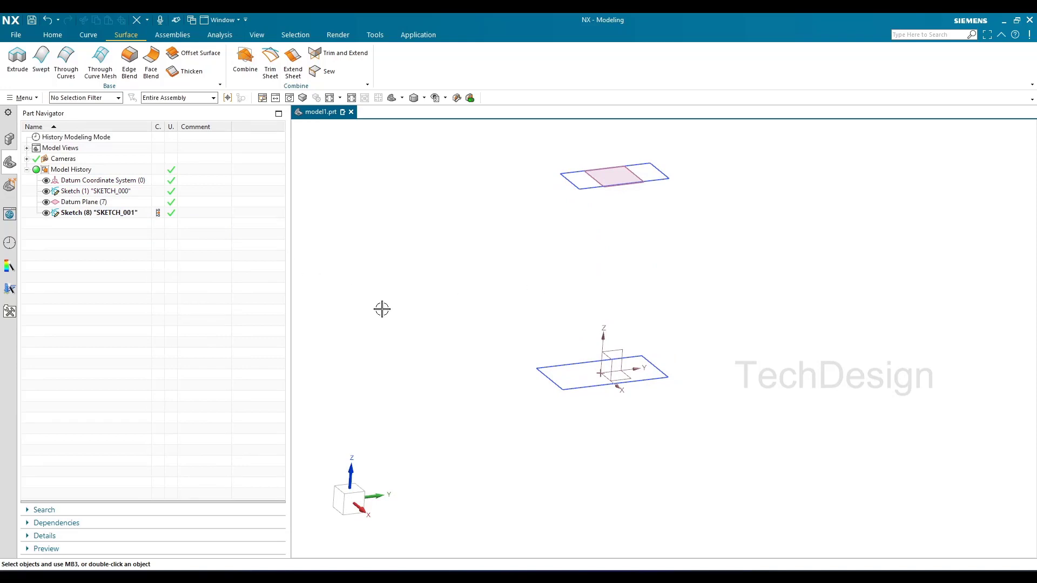
# Create a Bisector datum plane midway between the upper datum plane and the XY plane.
pyautogui.click(53, 36)
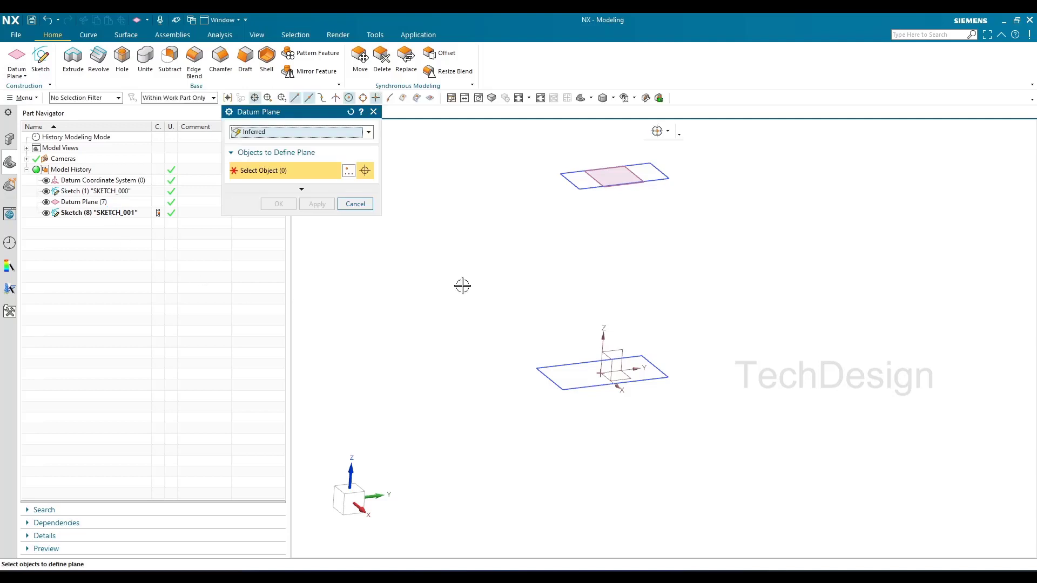
pyautogui.click(288, 133)
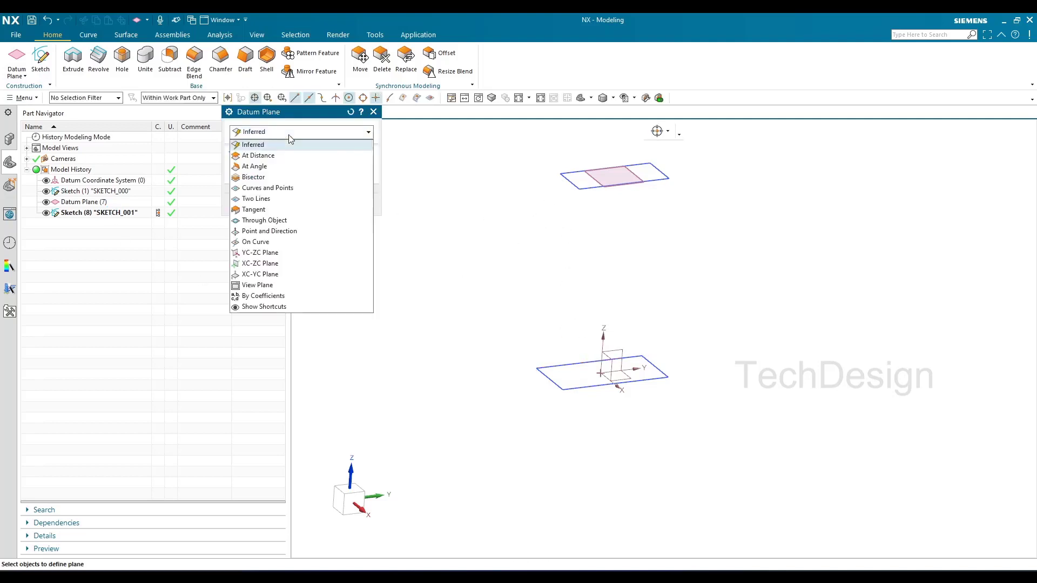
pyautogui.click(279, 178)
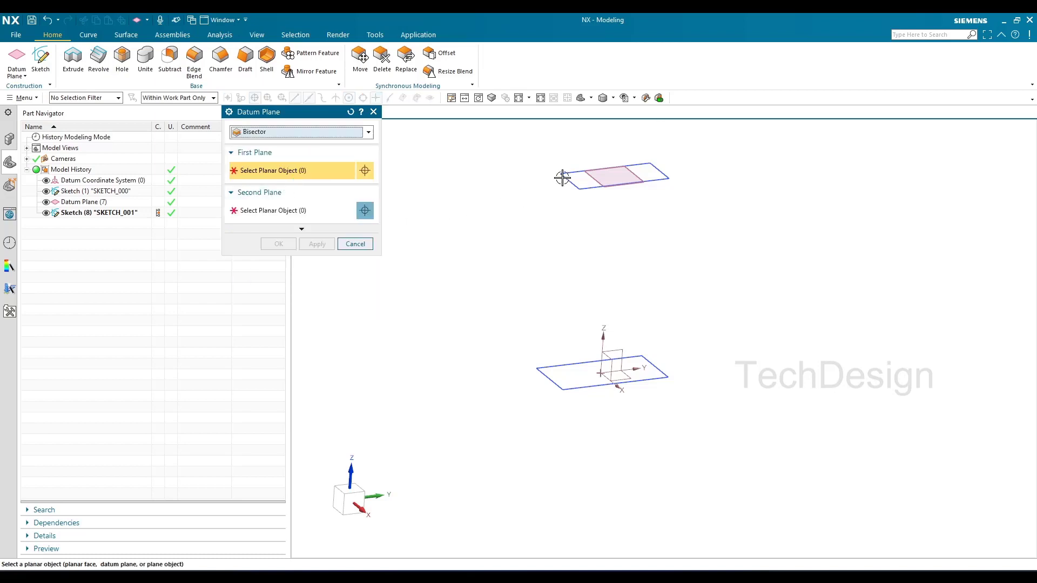
pyautogui.click(597, 177)
pyautogui.click(618, 385)
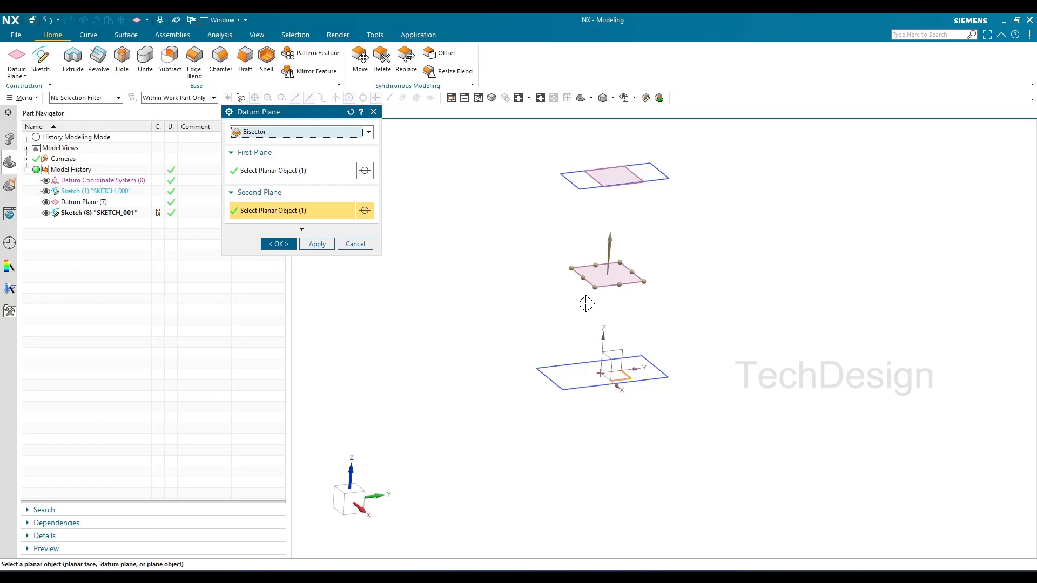
pyautogui.click(285, 245)
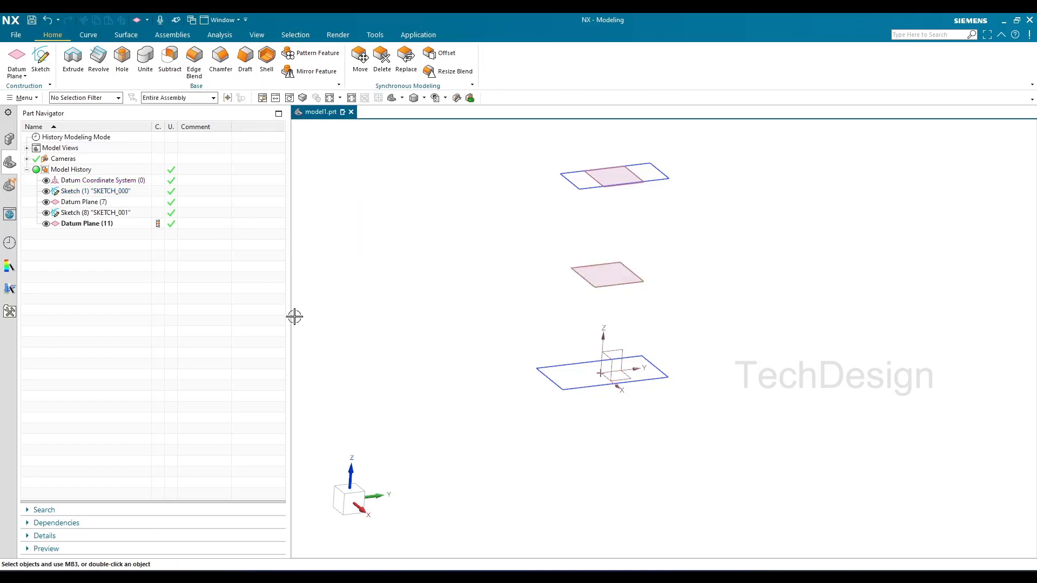
# Sketch a circle about 82 mm in diameter, centred on the origin, on the middle datum plane and finish the sketch.
pyautogui.click(41, 59)
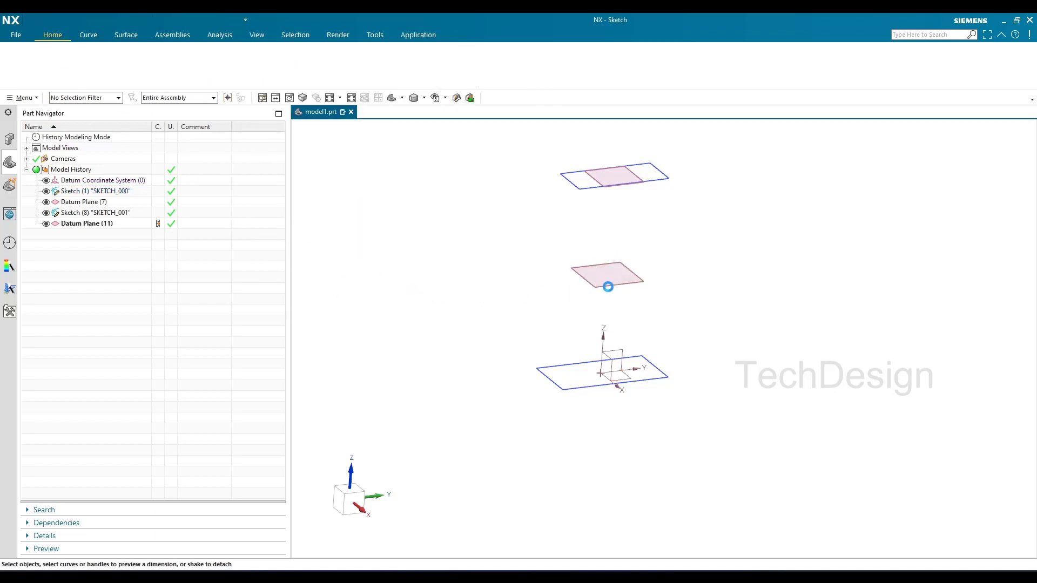
pyautogui.click(606, 282)
pyautogui.middleClick(426, 326)
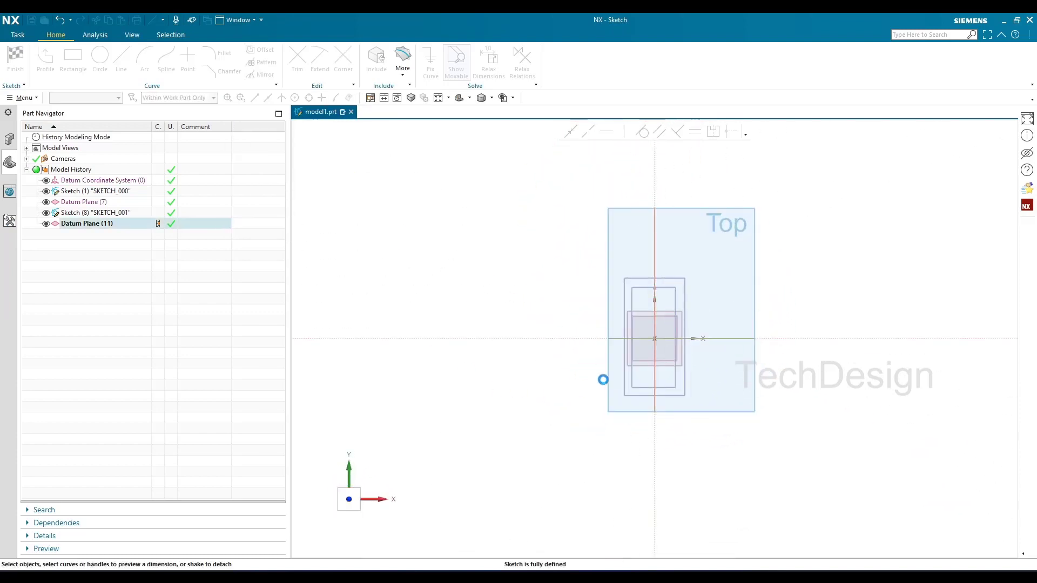
pyautogui.press('o')
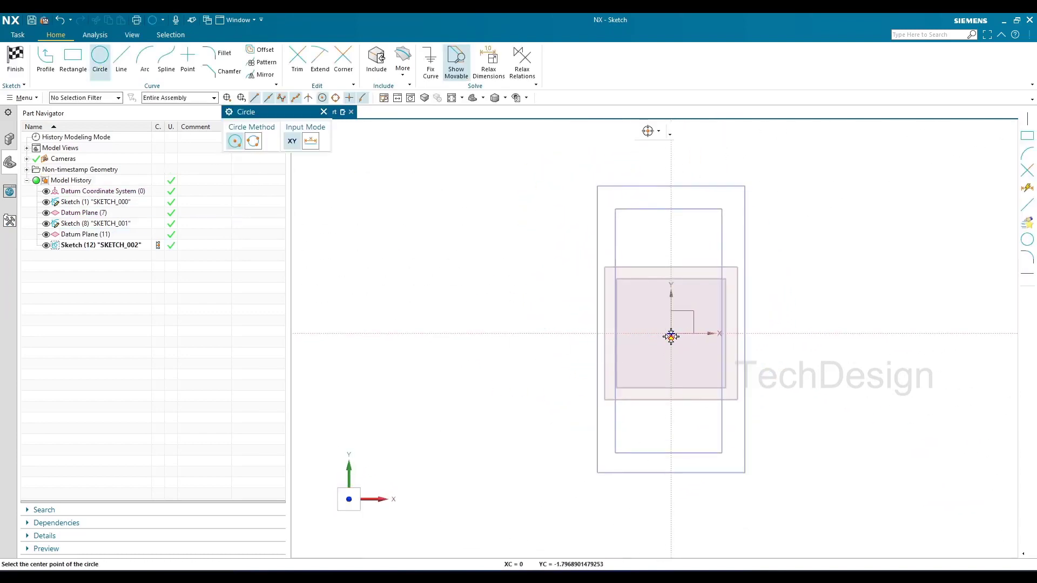
pyautogui.click(670, 333)
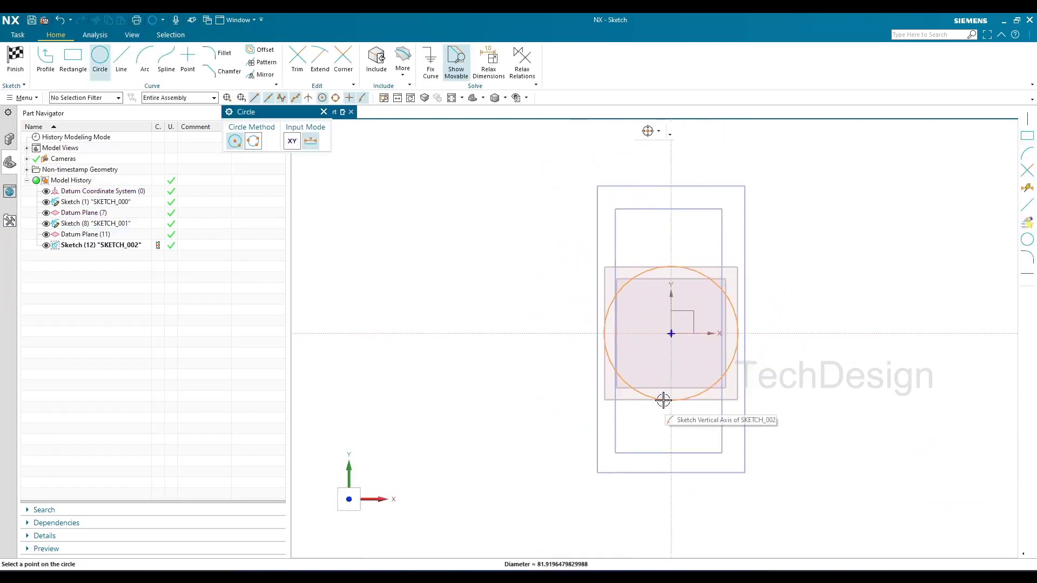
pyautogui.click(664, 400)
pyautogui.click(28, 69)
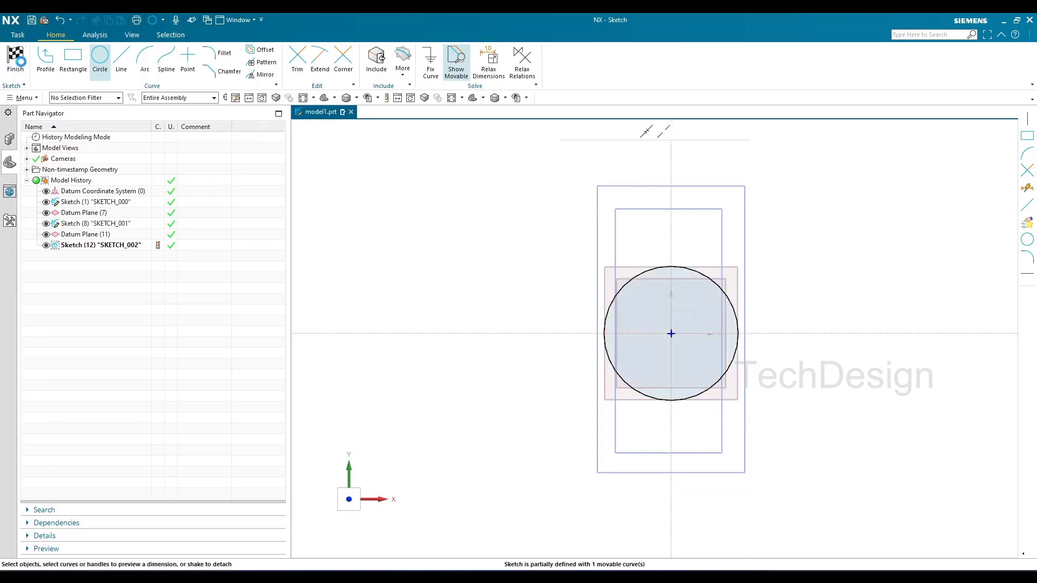
# Sketch a vertical guide line on the YZ plane from the origin up to the upper rectangle and finish the sketch.
pyautogui.moveTo(473, 367)
pyautogui.mouseDown(button='middle')
pyautogui.moveTo(436, 362)
pyautogui.moveTo(456, 370)
pyautogui.mouseUp(button='middle')
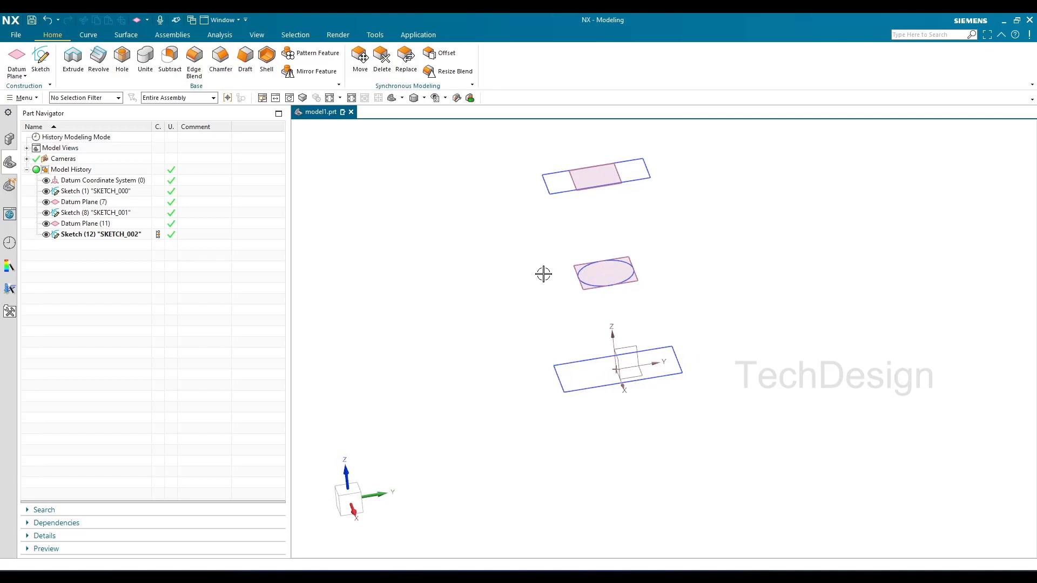
pyautogui.click(40, 59)
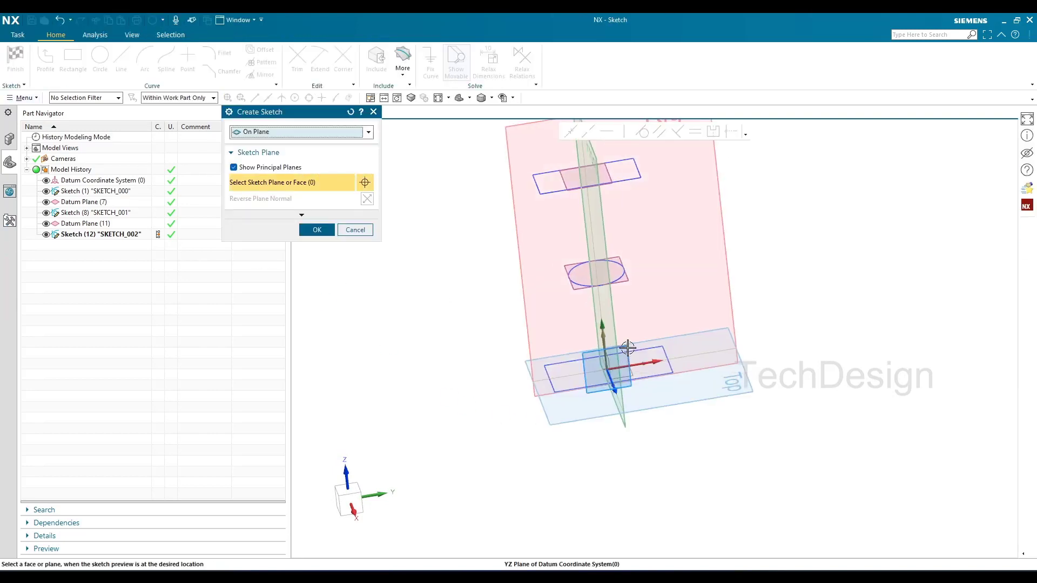
pyautogui.click(605, 356)
pyautogui.middleClick(475, 345)
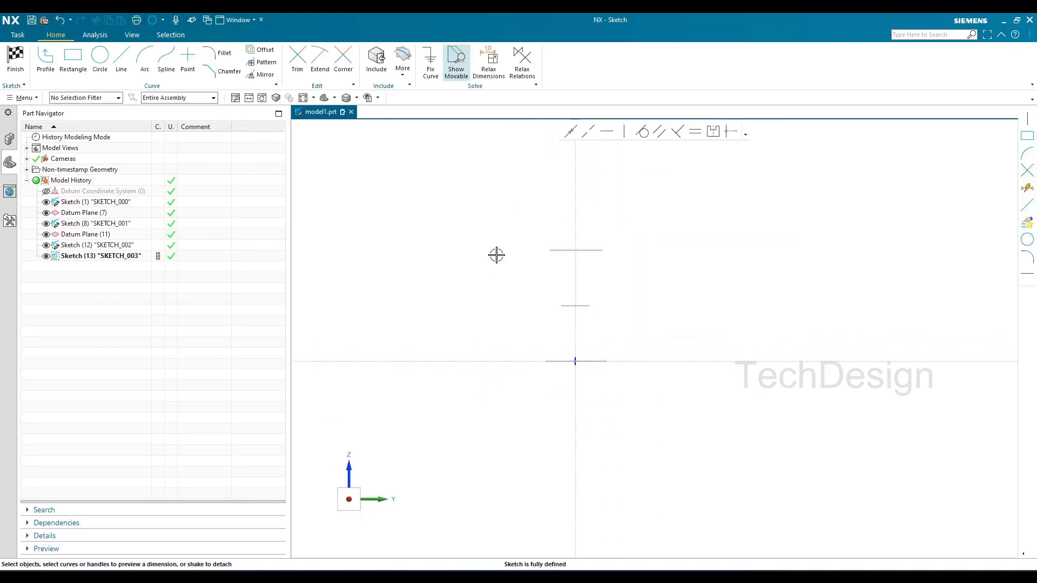
pyautogui.click(121, 59)
pyautogui.scroll(4, 486, 341)
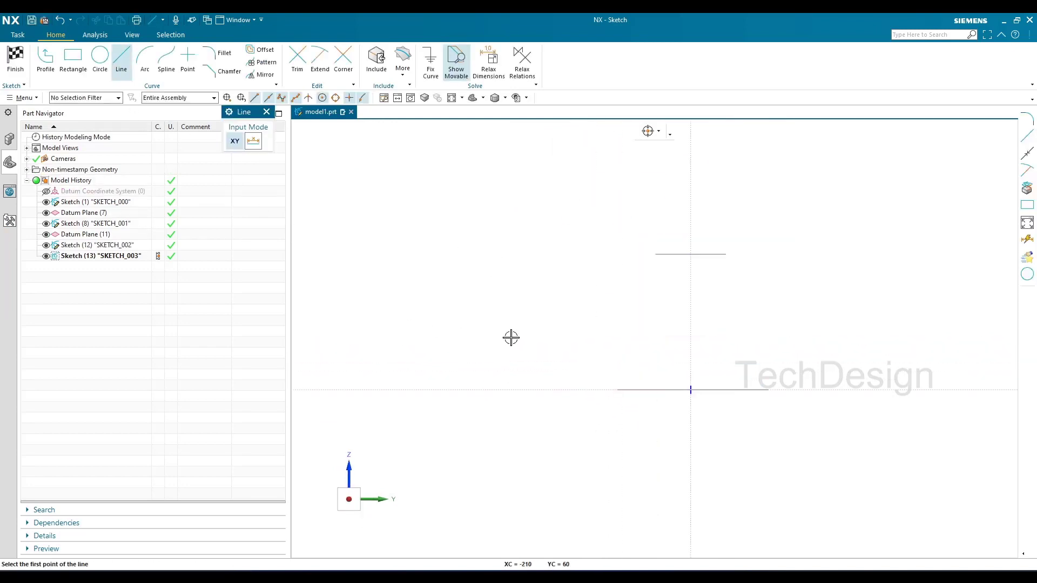
pyautogui.click(689, 389)
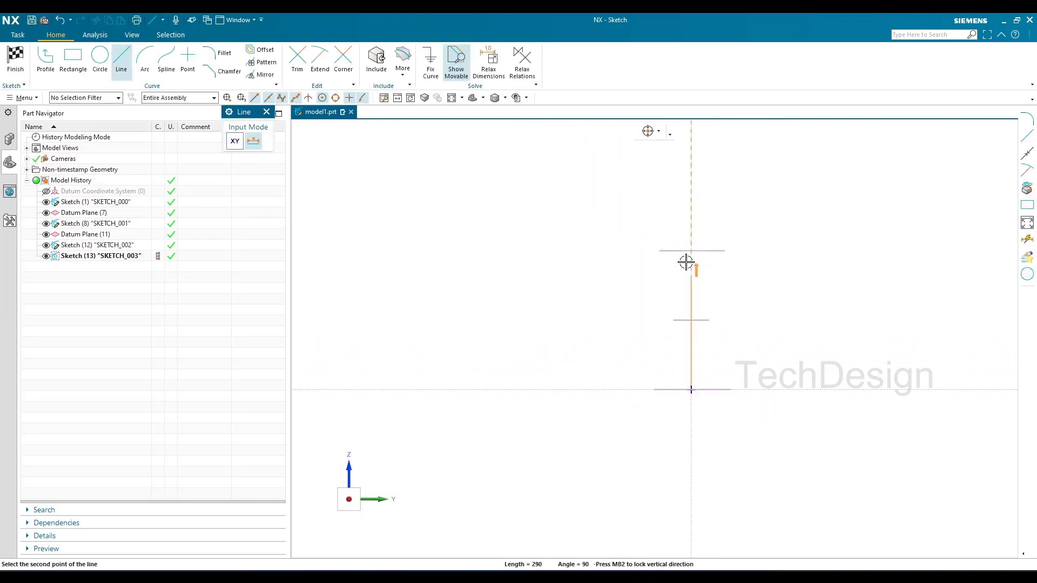
pyautogui.scroll(2, 684, 261)
pyautogui.click(702, 228)
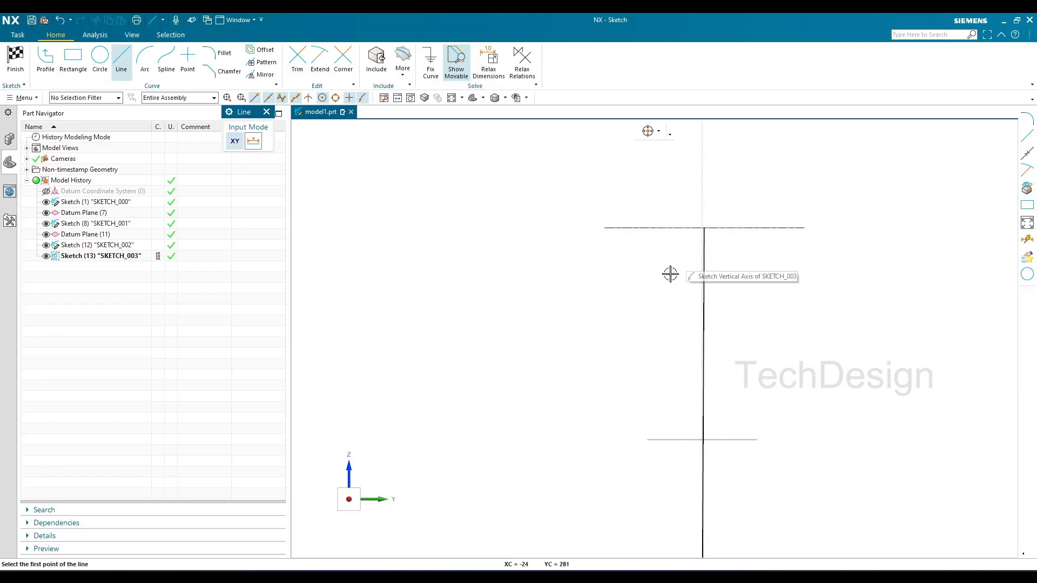
pyautogui.click(15, 59)
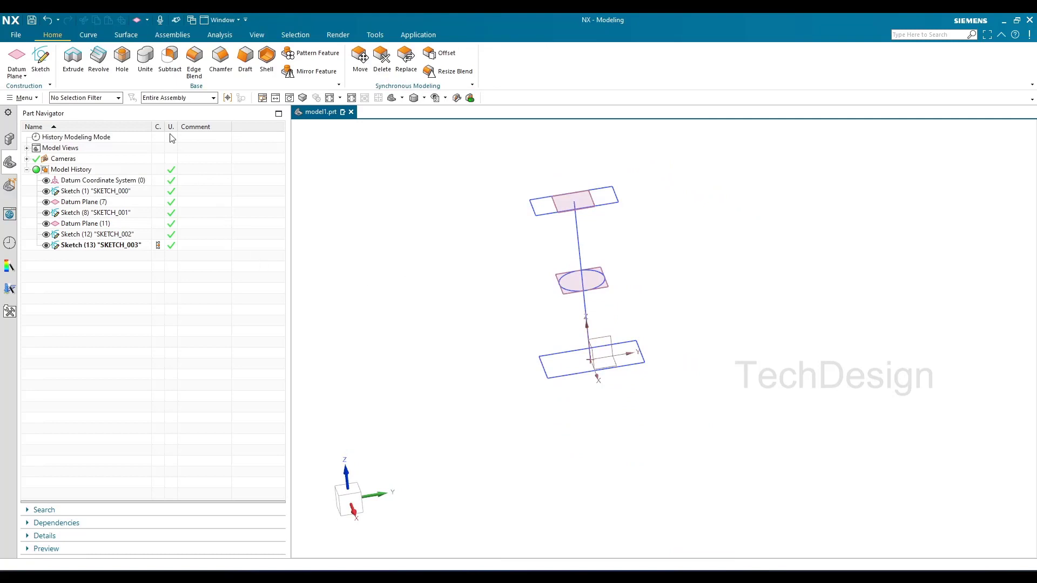
# Start the Swept command and add the lower rectangle as the first section.
pyautogui.click(126, 35)
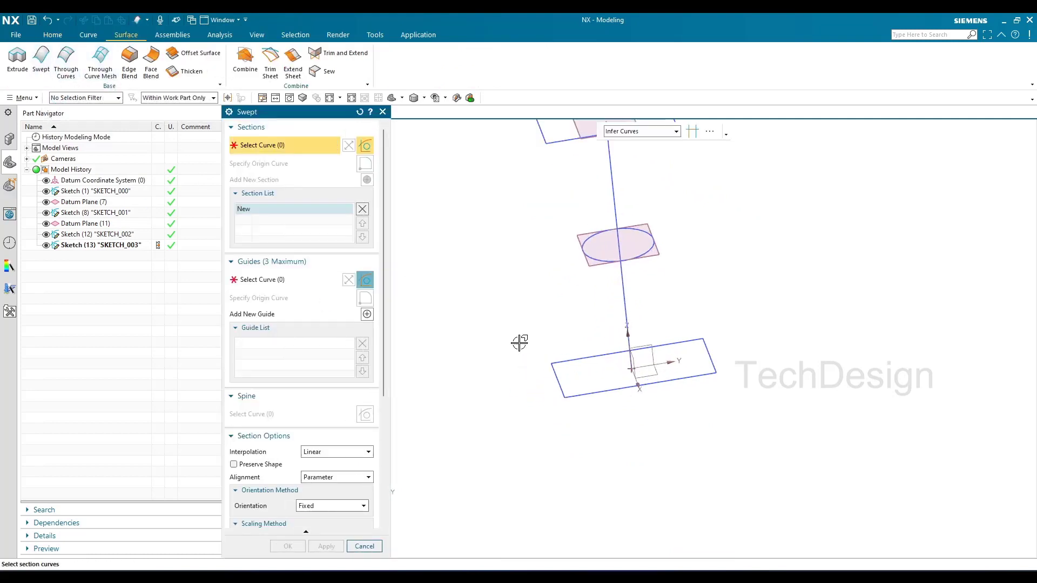
pyautogui.click(571, 397)
pyautogui.scroll(-3, 579, 432)
pyautogui.scroll(2, 566, 404)
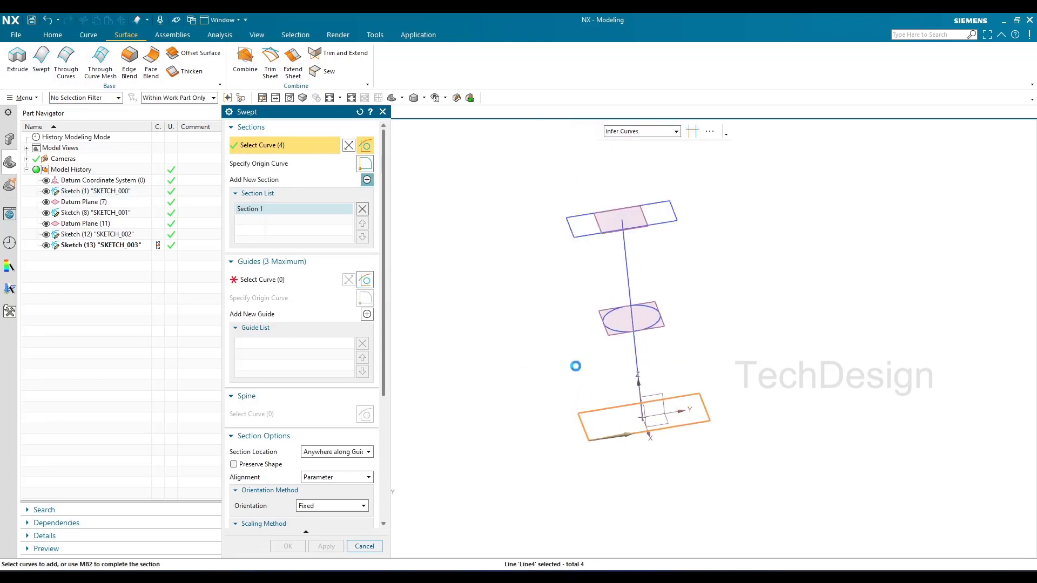
pyautogui.middleClick(574, 366)
# Add the middle circle as the second section and reverse its direction to match the lower rectangle.
pyautogui.scroll(2, 622, 326)
pyautogui.click(623, 329)
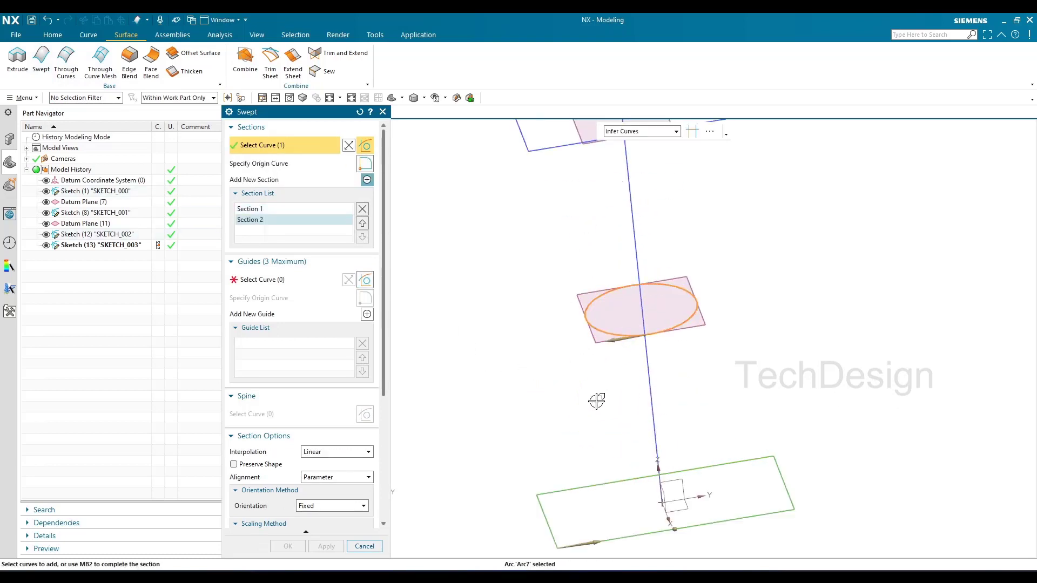
pyautogui.doubleClick(614, 342)
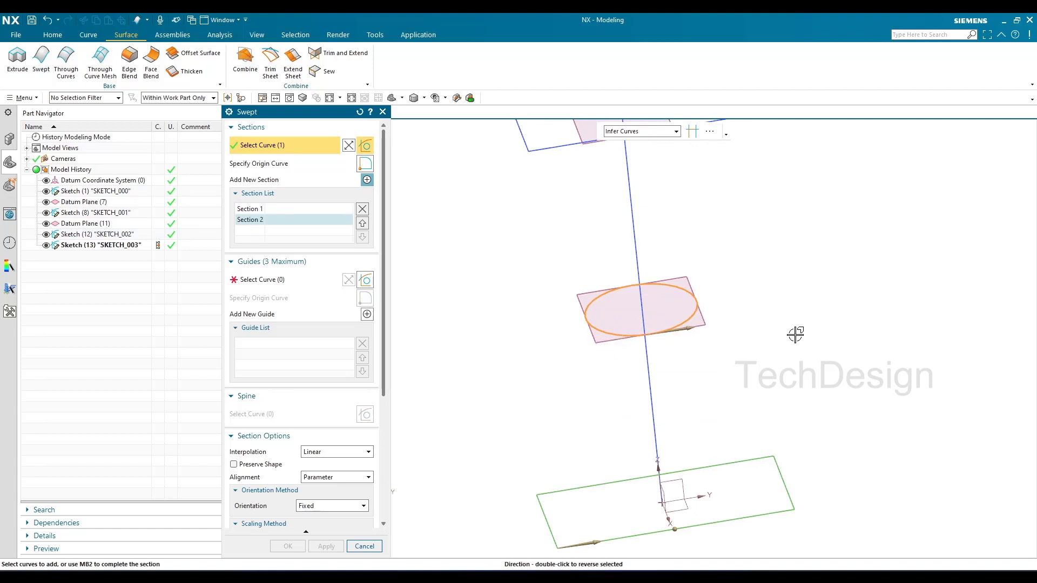
pyautogui.middleClick(572, 410)
# Add the upper rectangle as the third section and select the vertical line as the single guide.
pyautogui.scroll(-2, 609, 439)
pyautogui.click(582, 255)
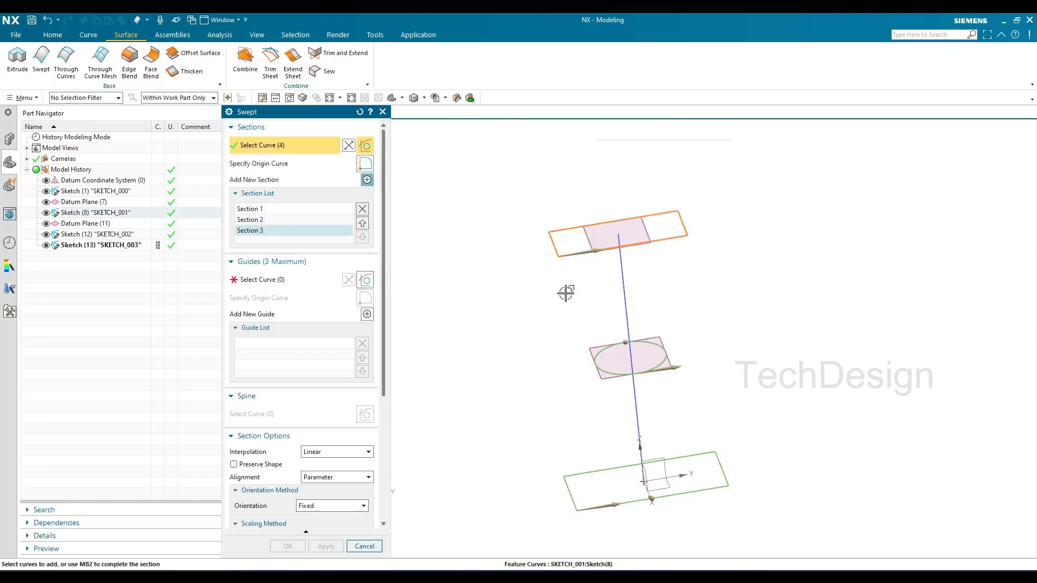
pyautogui.scroll(1, 539, 352)
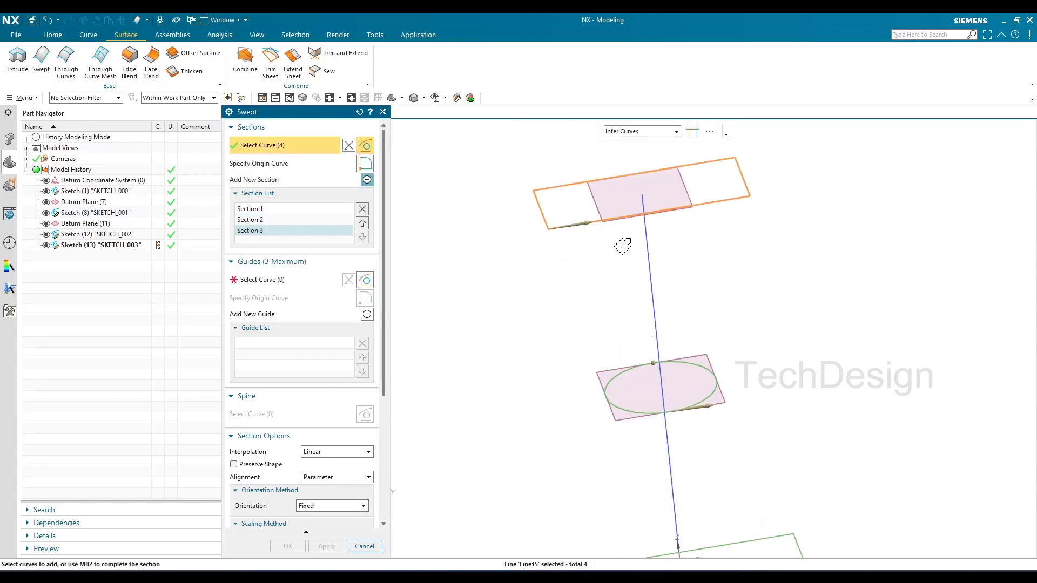
pyautogui.click(259, 279)
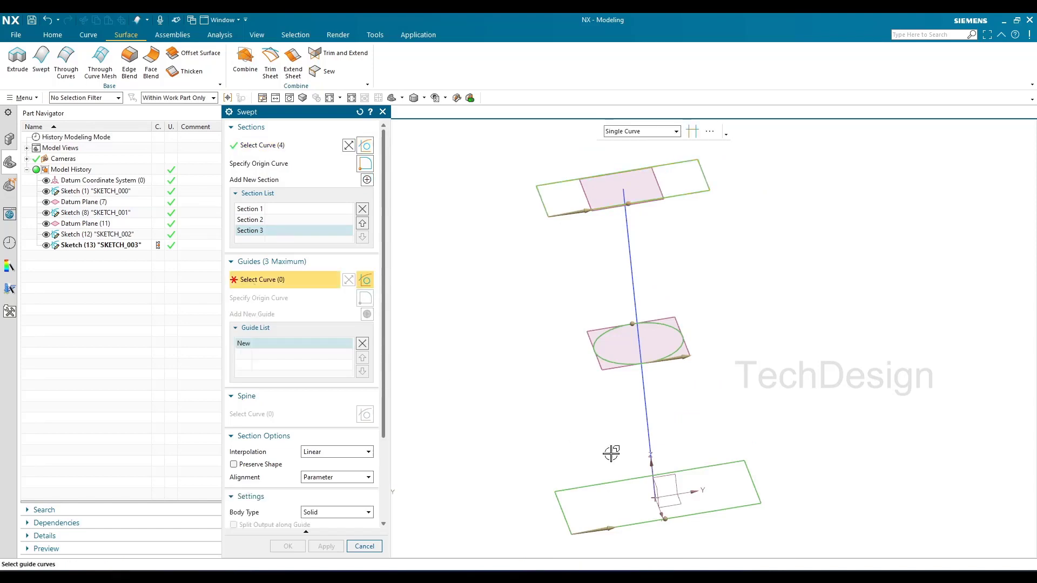
pyautogui.click(652, 435)
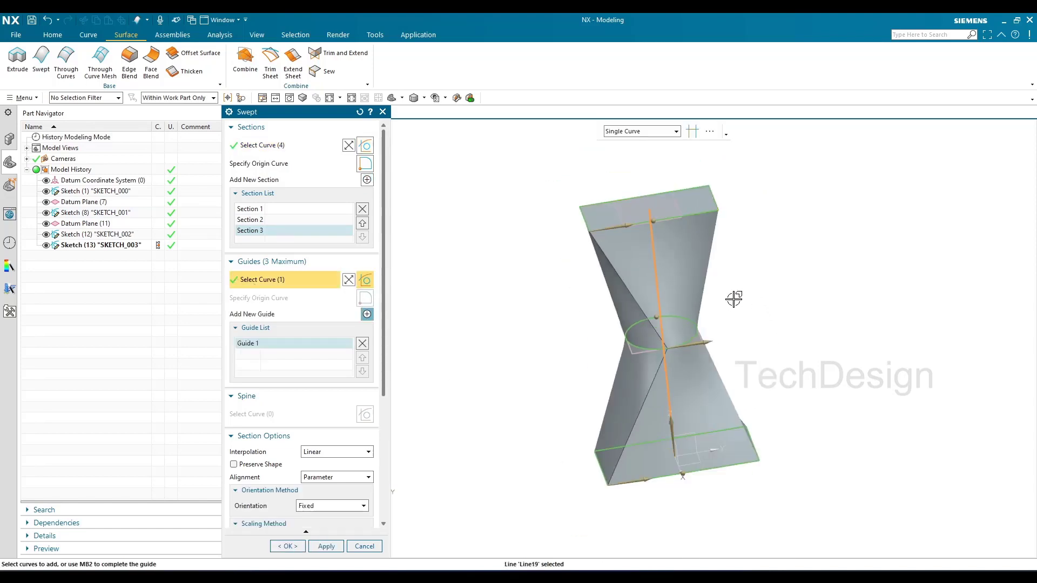
# Set the swept section alignment to By Points.
pyautogui.scroll(2, 574, 361)
pyautogui.scroll(-3, 575, 362)
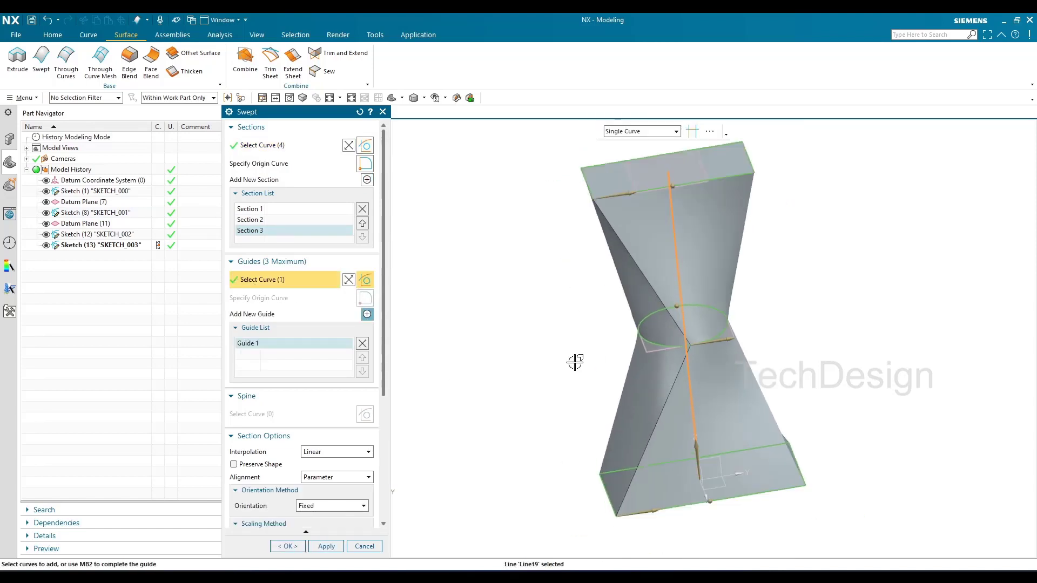
pyautogui.scroll(3, 653, 370)
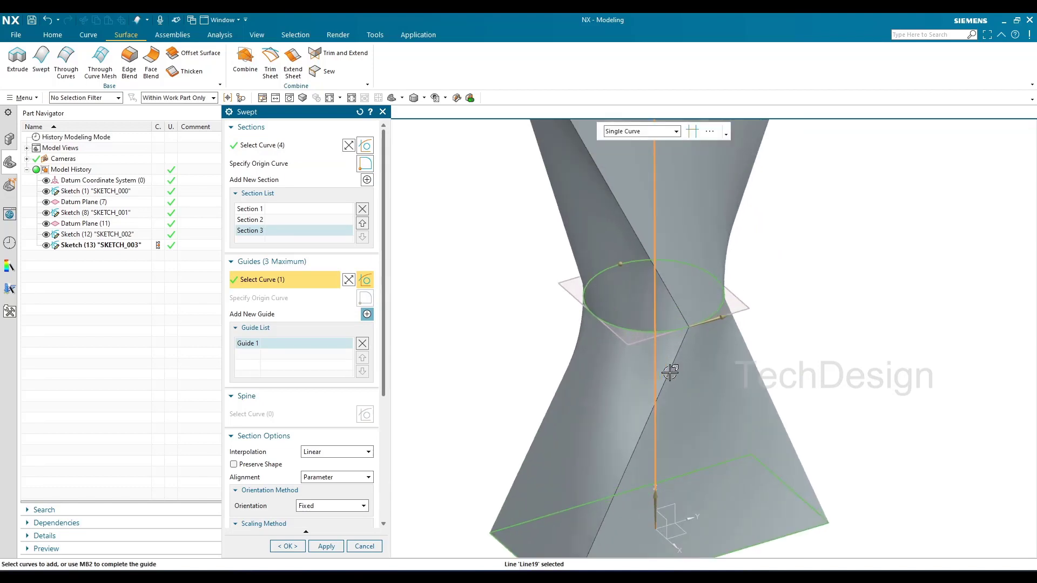
pyautogui.scroll(-3, 670, 372)
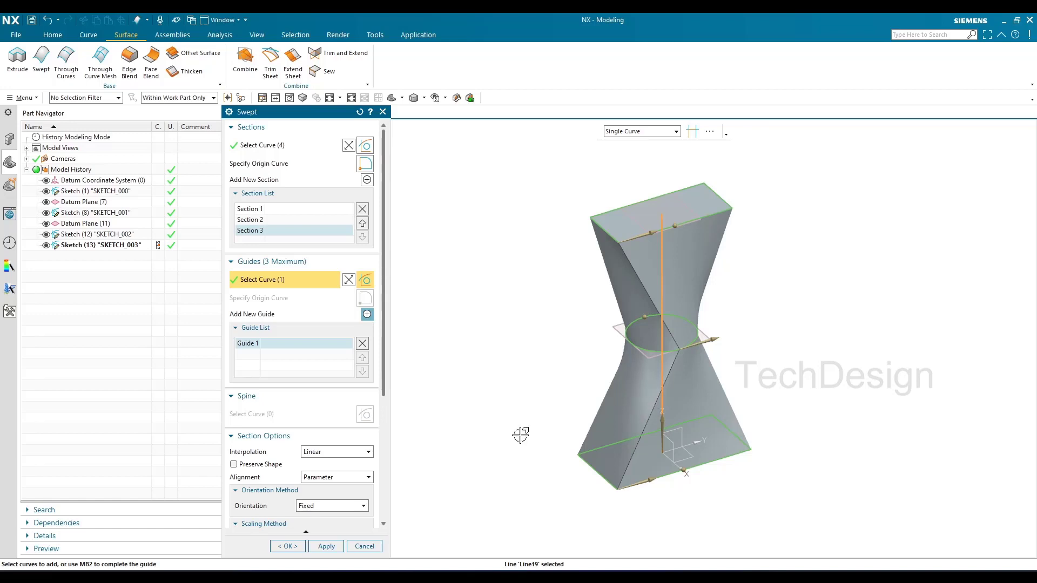
pyautogui.scroll(-5, 264, 302)
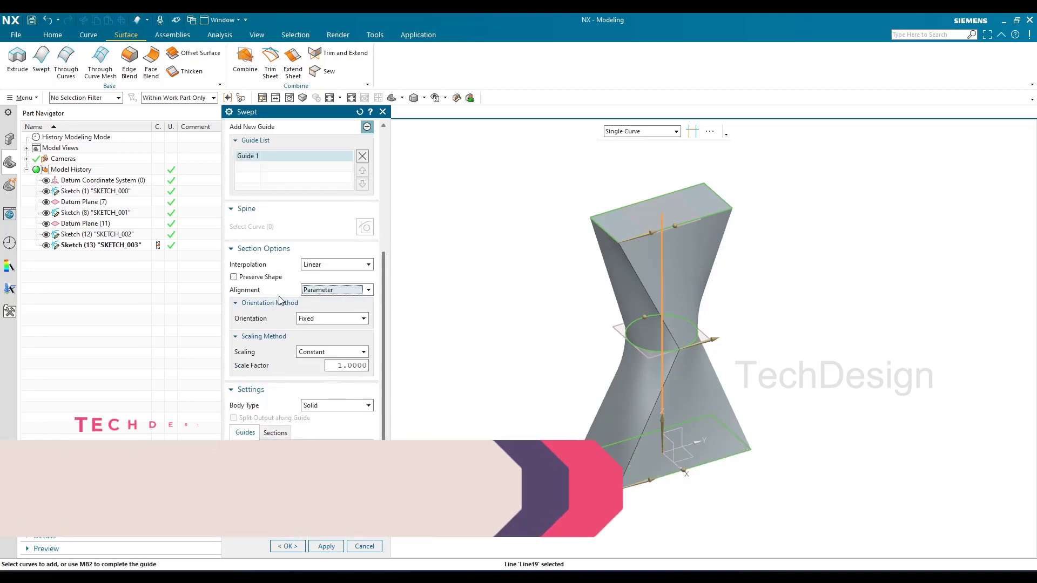
pyautogui.click(331, 292)
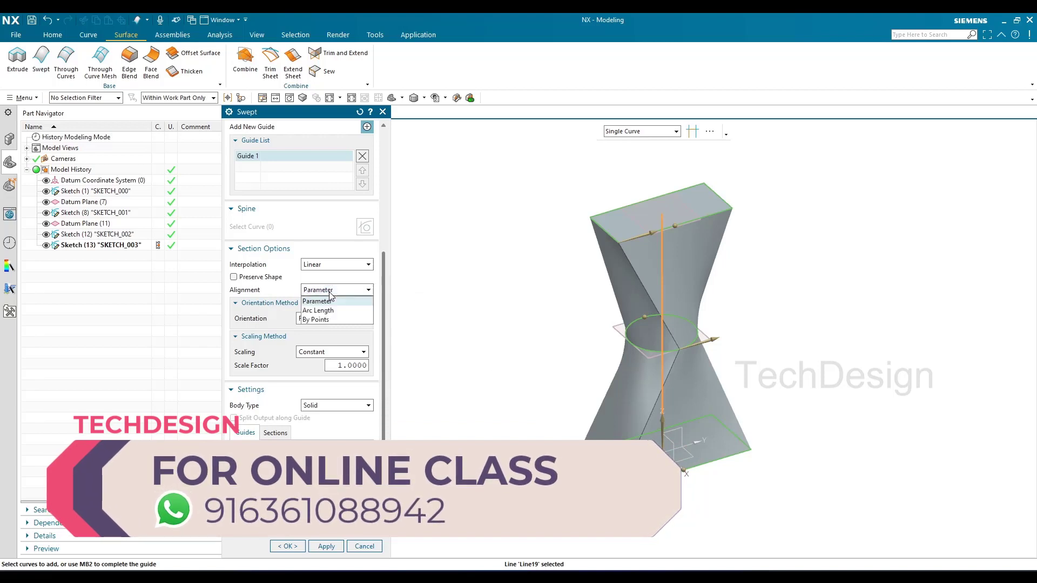
pyautogui.click(330, 319)
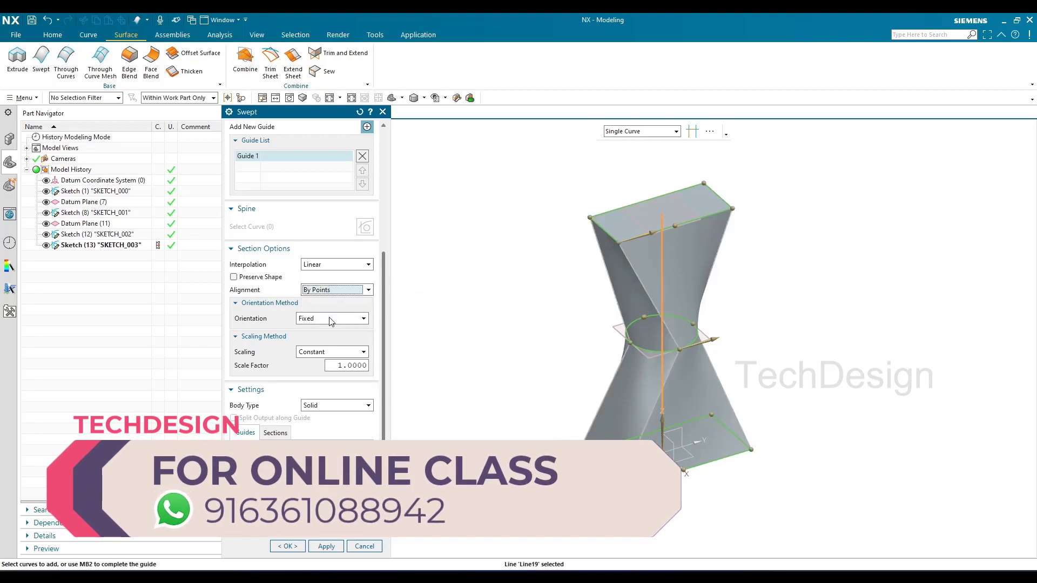
# Move alignment Point 1 of Section 2 along the middle circle to 86.5%.
pyautogui.scroll(-4, 715, 319)
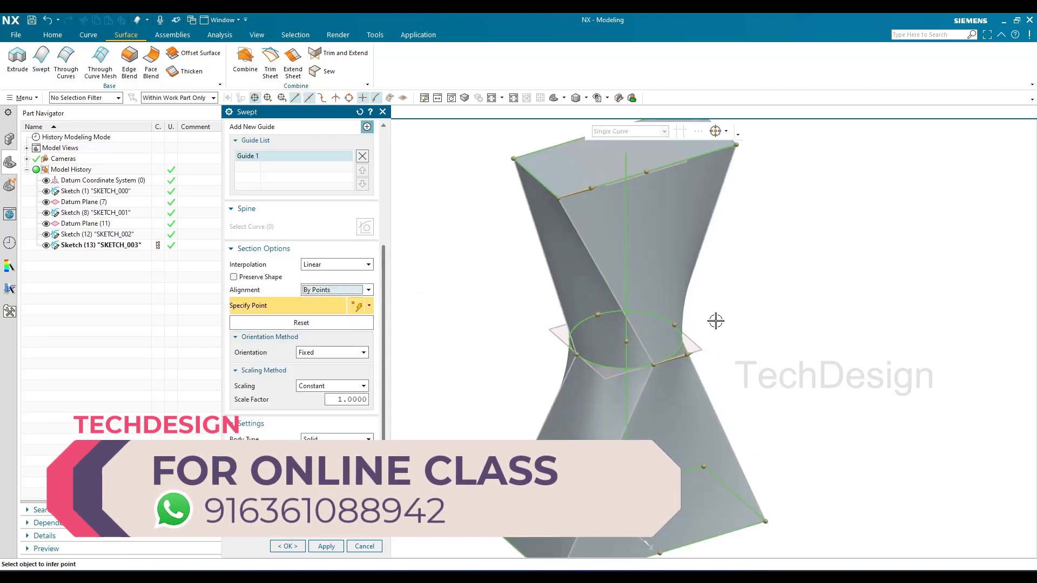
pyautogui.scroll(5, 281, 299)
pyautogui.click(280, 130)
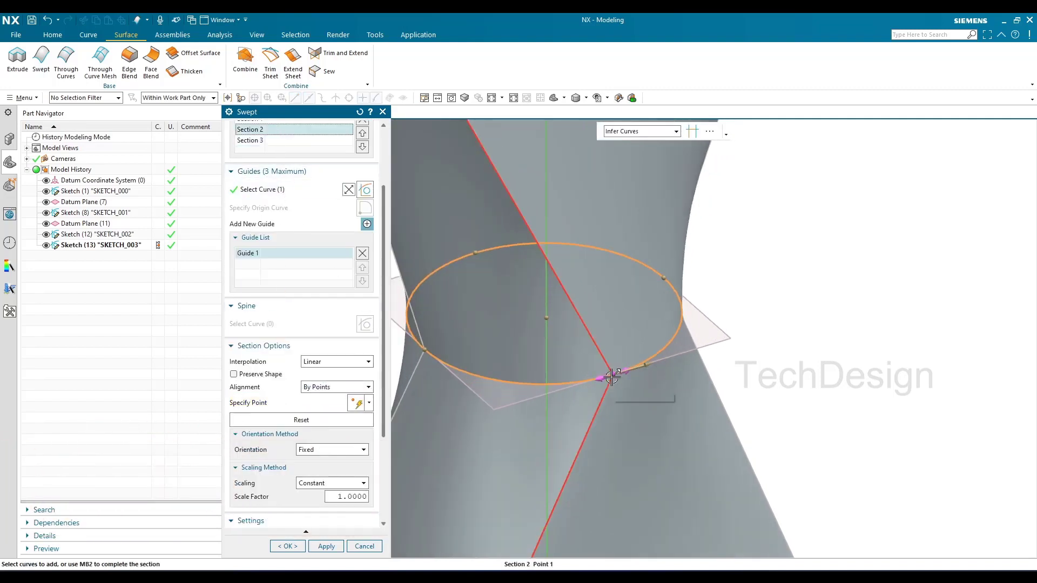
pyautogui.keyDown('shift'); pyautogui.moveTo(609, 371); pyautogui.dragTo(702, 344, button='middle'); pyautogui.keyUp('shift')
pyautogui.scroll(2, 668, 356)
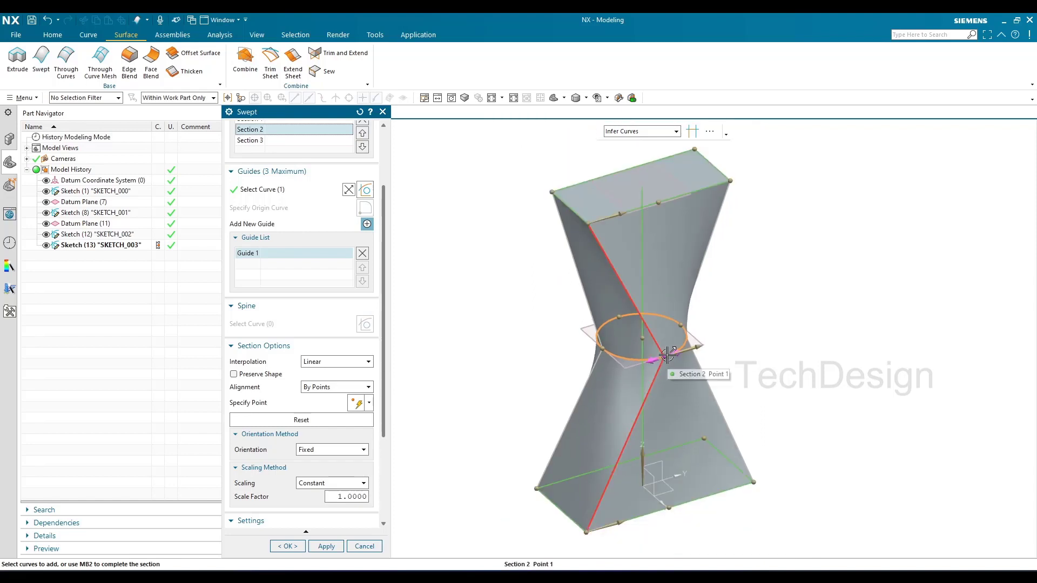
pyautogui.scroll(-3, 662, 358)
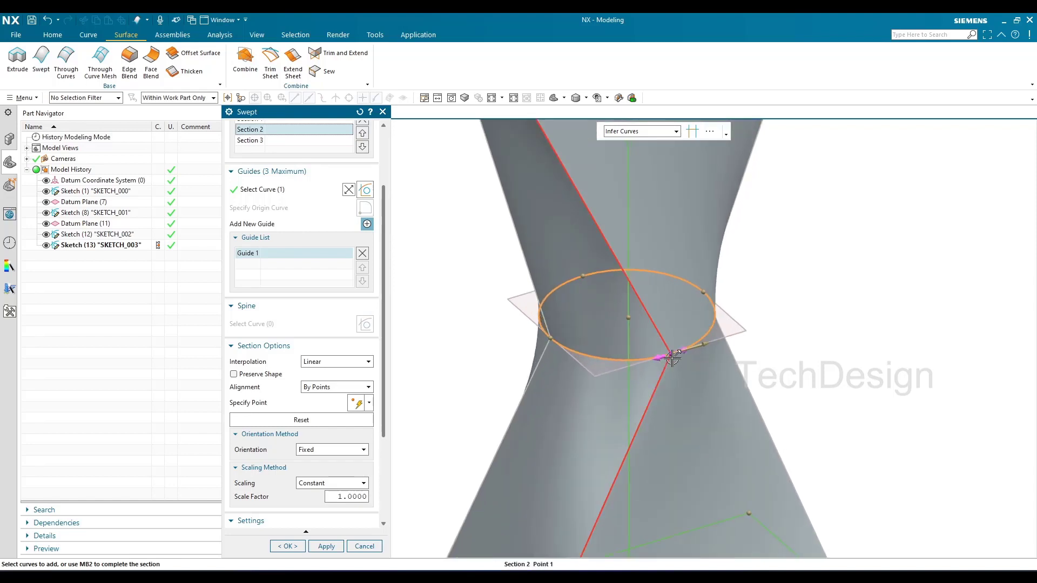
pyautogui.moveTo(673, 354); pyautogui.dragTo(594, 365)
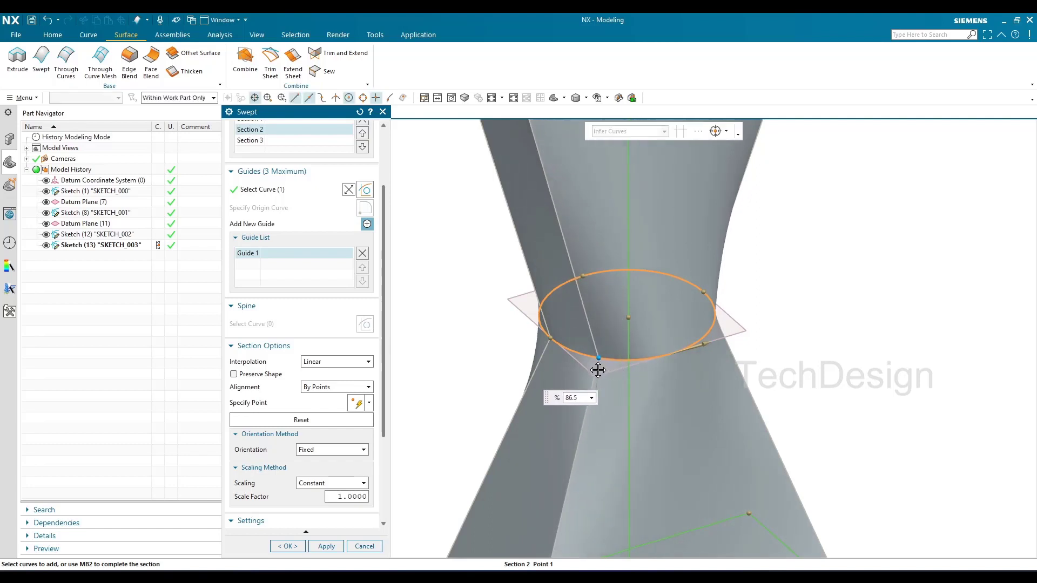
# Move another alignment point along the middle circle to about 40.8%, lining it up with the rectangle corners.
pyautogui.scroll(3, 599, 370)
pyautogui.scroll(-3, 562, 351)
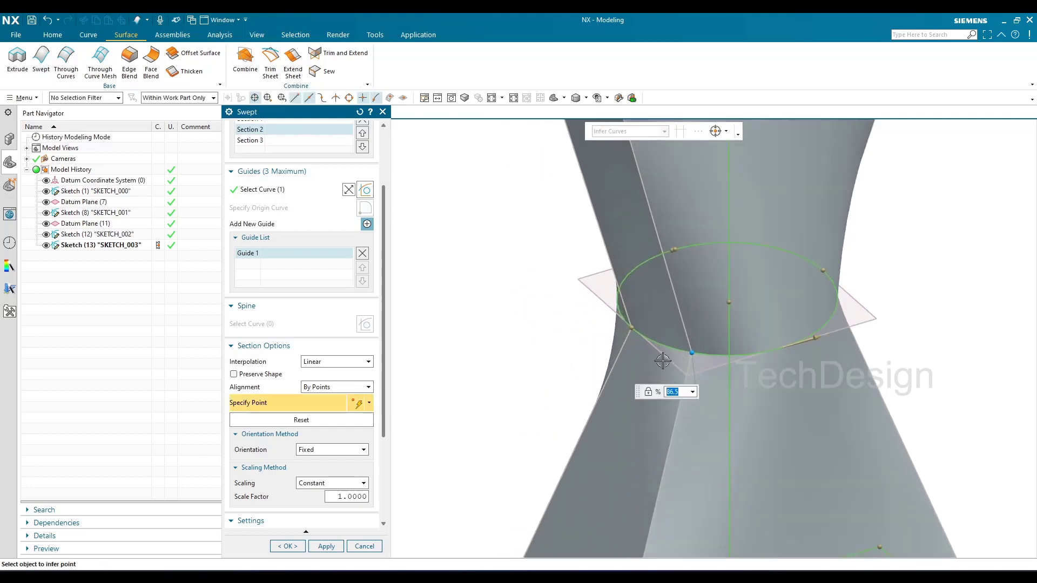
pyautogui.moveTo(659, 359); pyautogui.dragTo(697, 358, button='middle')
pyautogui.moveTo(697, 358); pyautogui.dragTo(680, 350)
pyautogui.moveTo(681, 350); pyautogui.dragTo(718, 359, button='middle')
pyautogui.moveTo(718, 359)
pyautogui.mouseDown()
pyautogui.moveTo(726, 357)
pyautogui.moveTo(702, 353)
pyautogui.moveTo(711, 361)
pyautogui.moveTo(702, 363)
pyautogui.mouseUp()
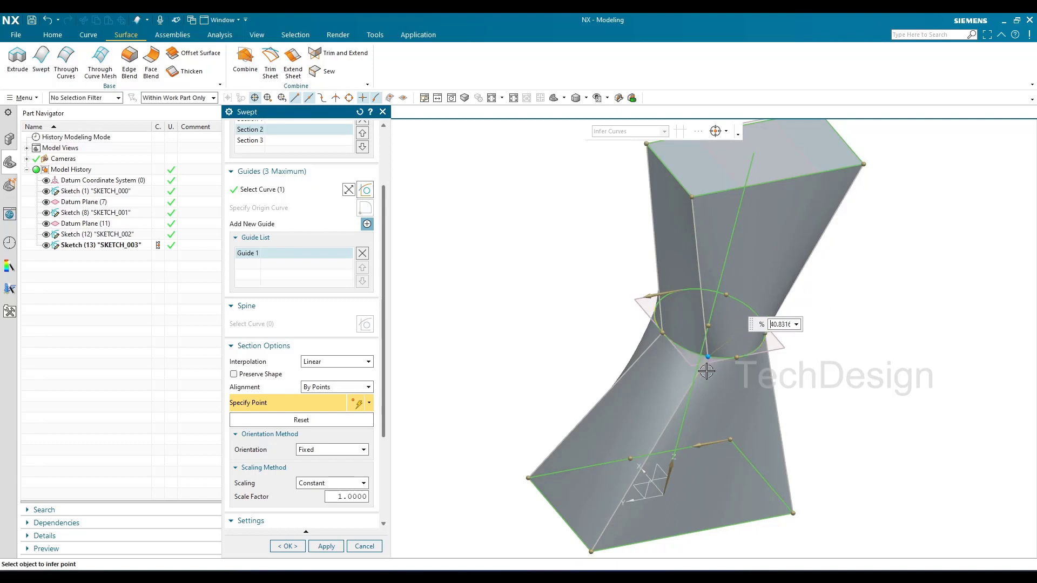
# Move alignment Point 2 of Section 2 to 15% and the neighbouring point on the circle to about 36.4%.
pyautogui.scroll(-3, 654, 322)
pyautogui.click(654, 322)
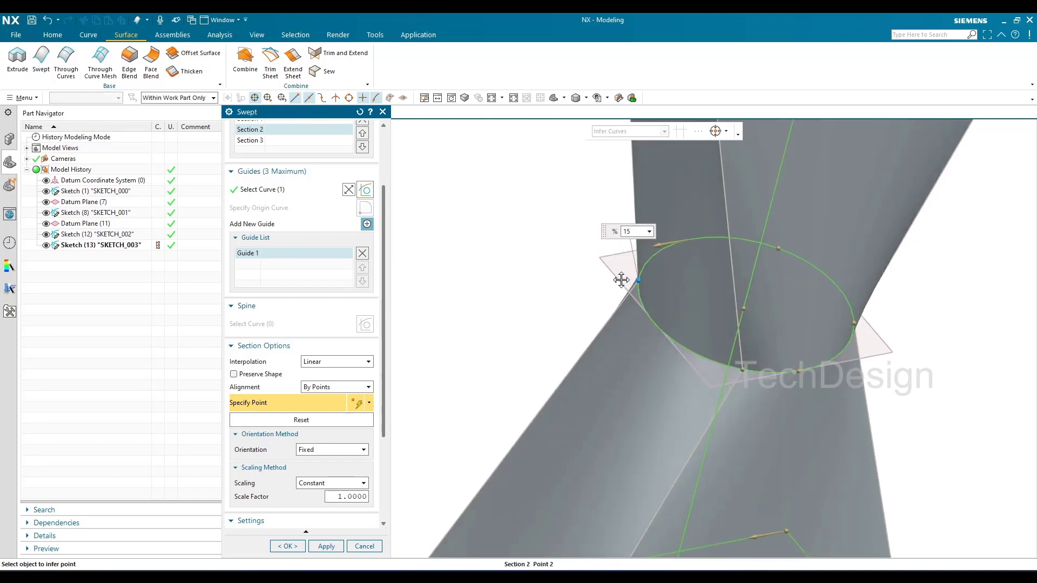
pyautogui.moveTo(723, 373)
pyautogui.mouseDown(button='middle')
pyautogui.moveTo(773, 372)
pyautogui.moveTo(736, 381)
pyautogui.mouseUp(button='middle')
pyautogui.scroll(2, 736, 381)
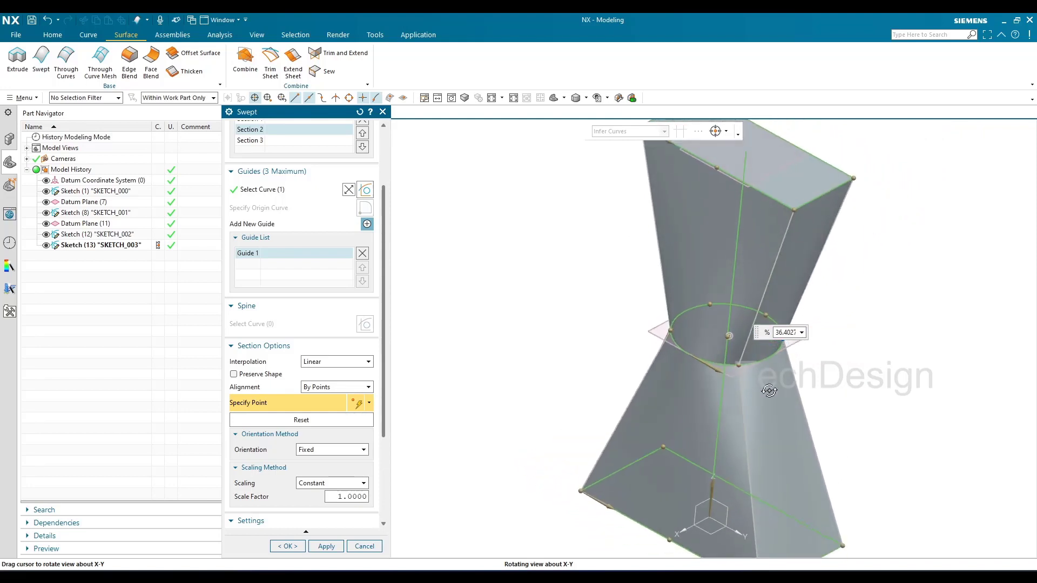
# Set the section interpolation of the three-section sweep to Cubic and inspect the preview shape.
pyautogui.moveTo(736, 345); pyautogui.dragTo(750, 346, button='middle')
pyautogui.scroll(2, 660, 379)
pyautogui.scroll(-2, 660, 380)
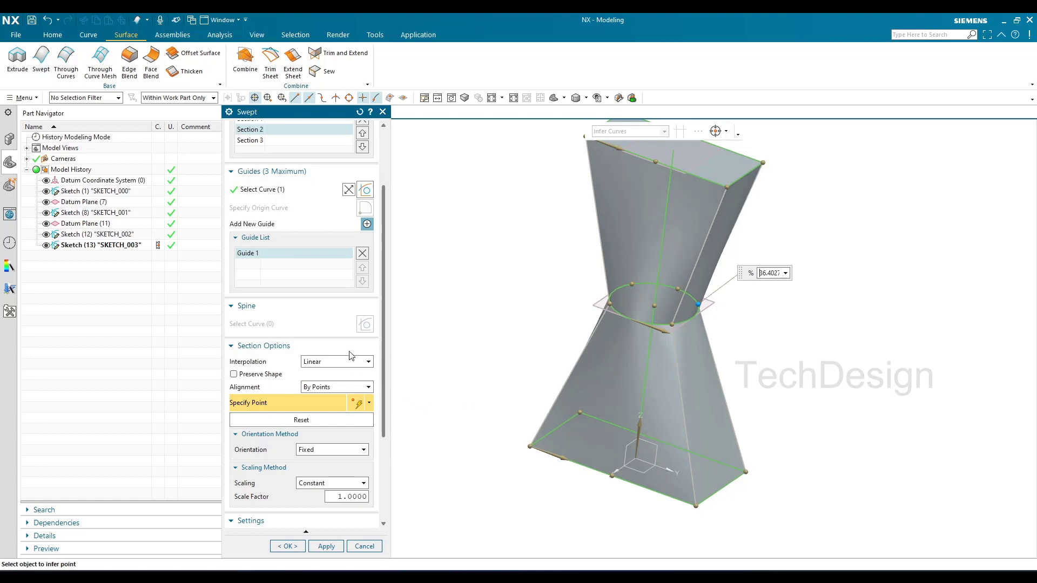
pyautogui.scroll(-3, 324, 348)
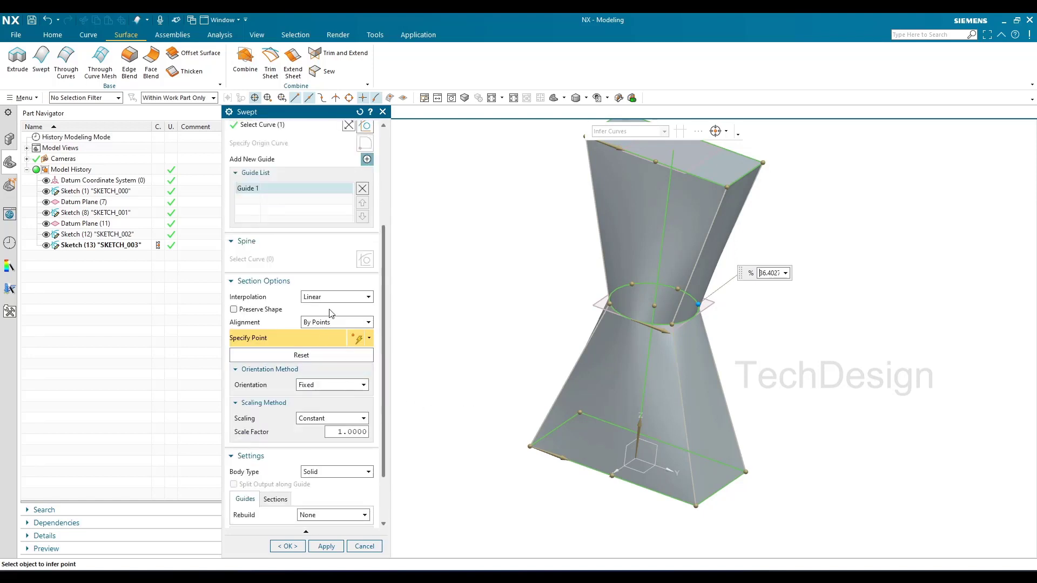
pyautogui.click(333, 304)
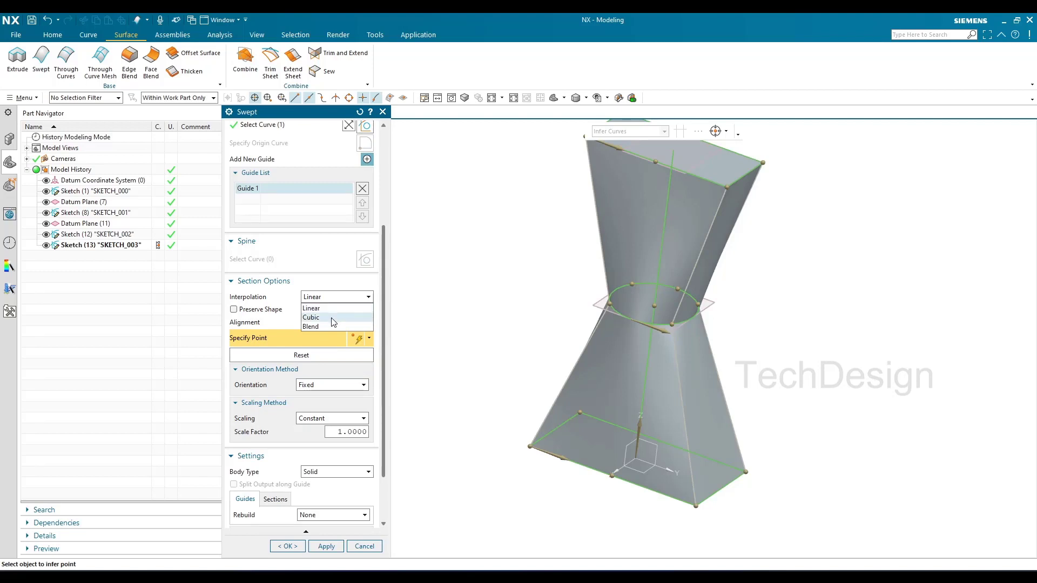
pyautogui.click(334, 318)
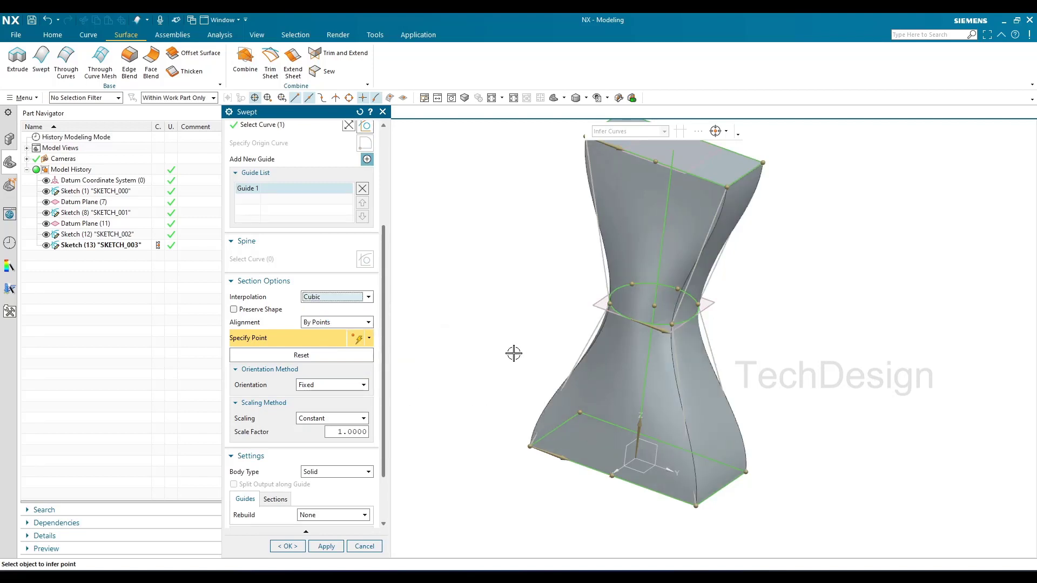
pyautogui.moveTo(513, 351); pyautogui.dragTo(558, 349, button='middle')
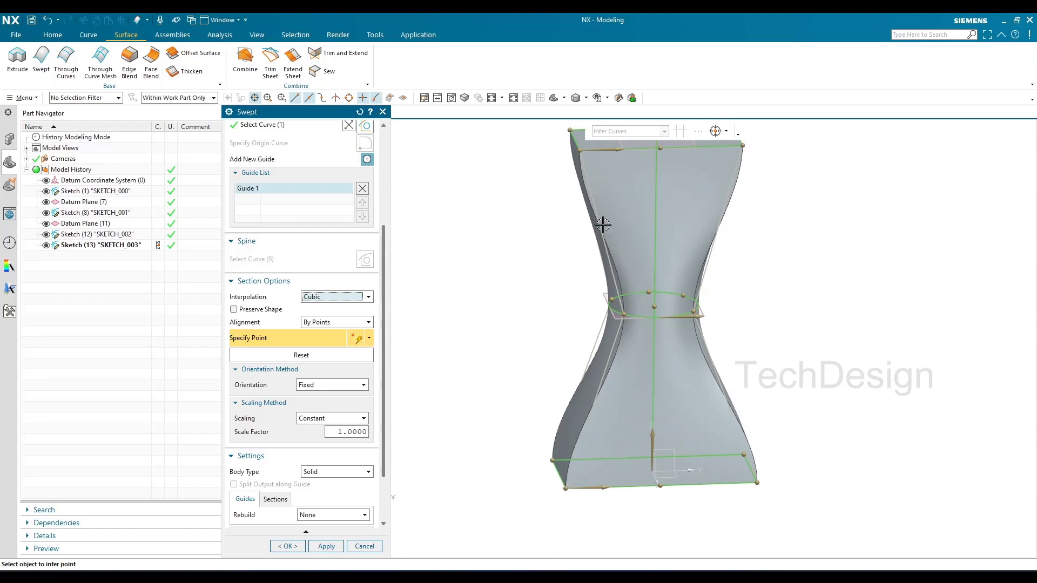
# Set the section interpolation to Blend and create the swept body through the rectangle, circle and rectangle sections.
pyautogui.click(326, 298)
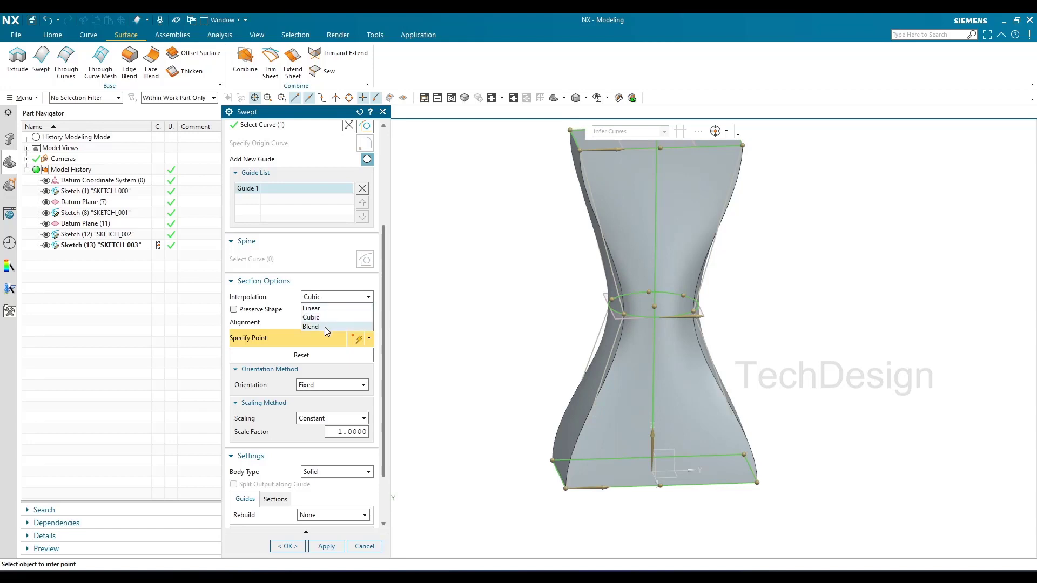
pyautogui.click(325, 326)
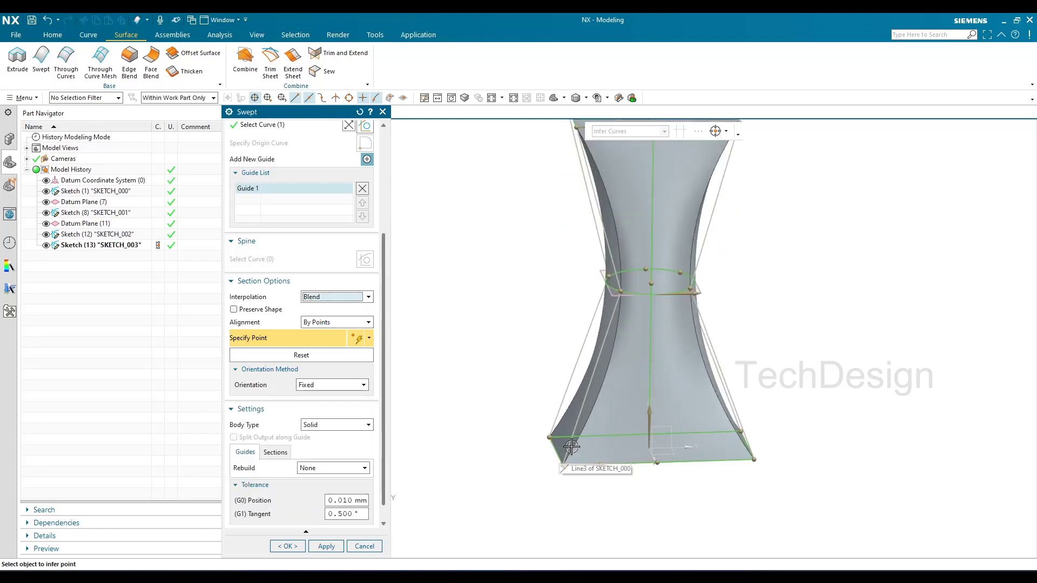
pyautogui.scroll(-3, 572, 447)
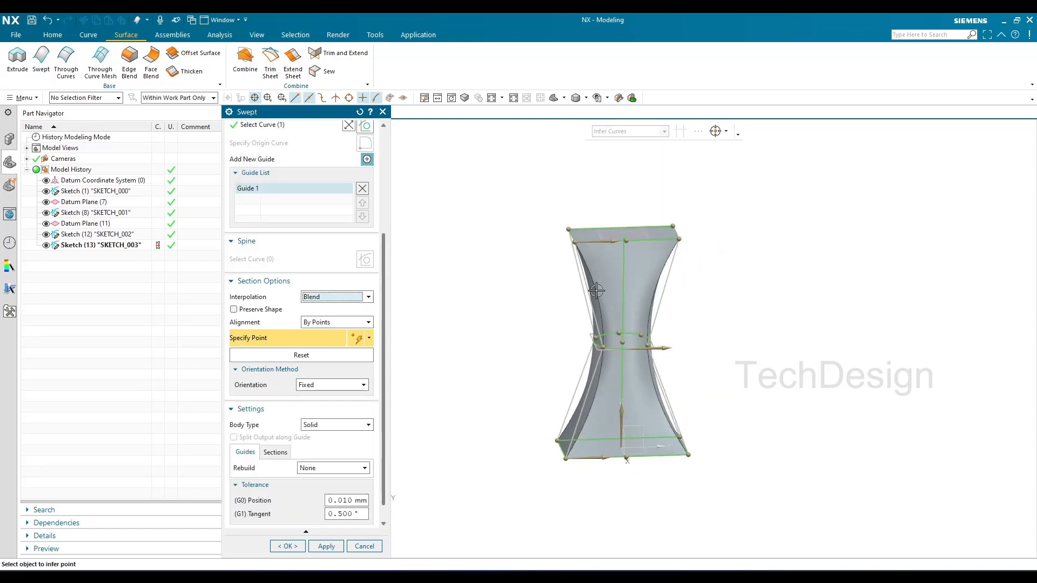
pyautogui.moveTo(594, 320); pyautogui.dragTo(575, 346, button='middle')
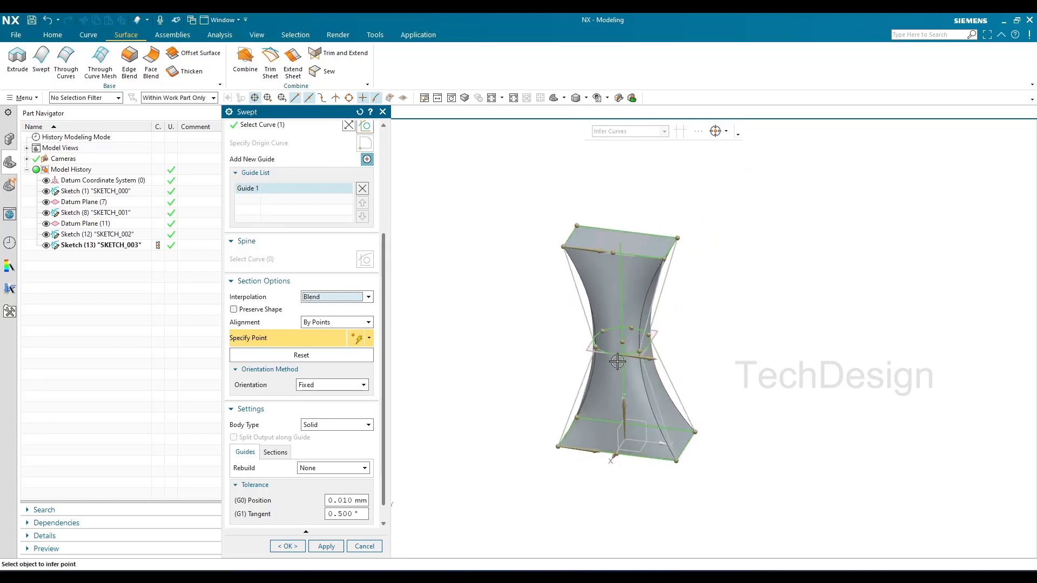
pyautogui.scroll(3, 623, 351)
pyautogui.scroll(-3, 623, 351)
pyautogui.scroll(3, 347, 422)
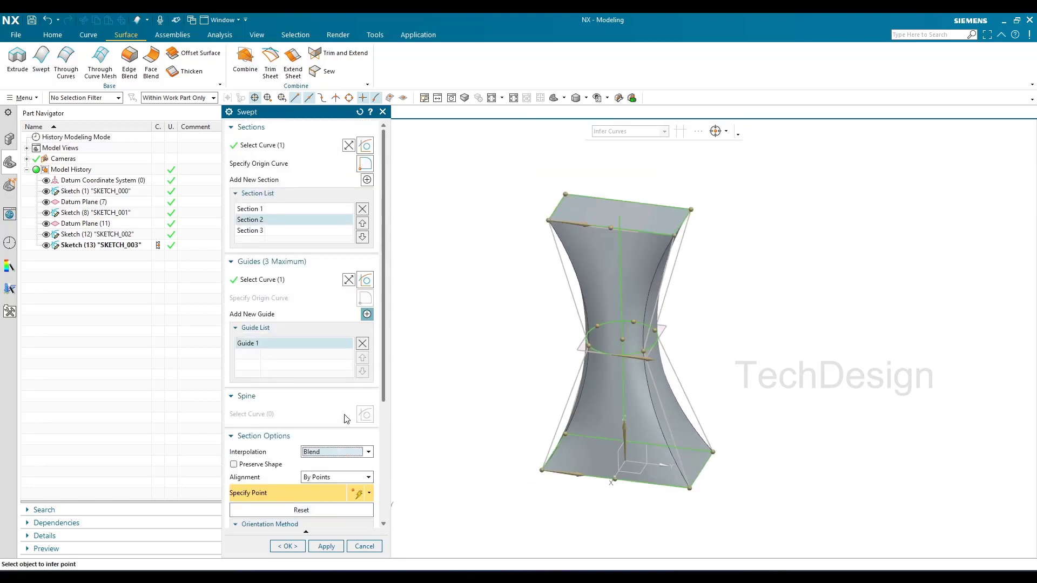
pyautogui.click(298, 547)
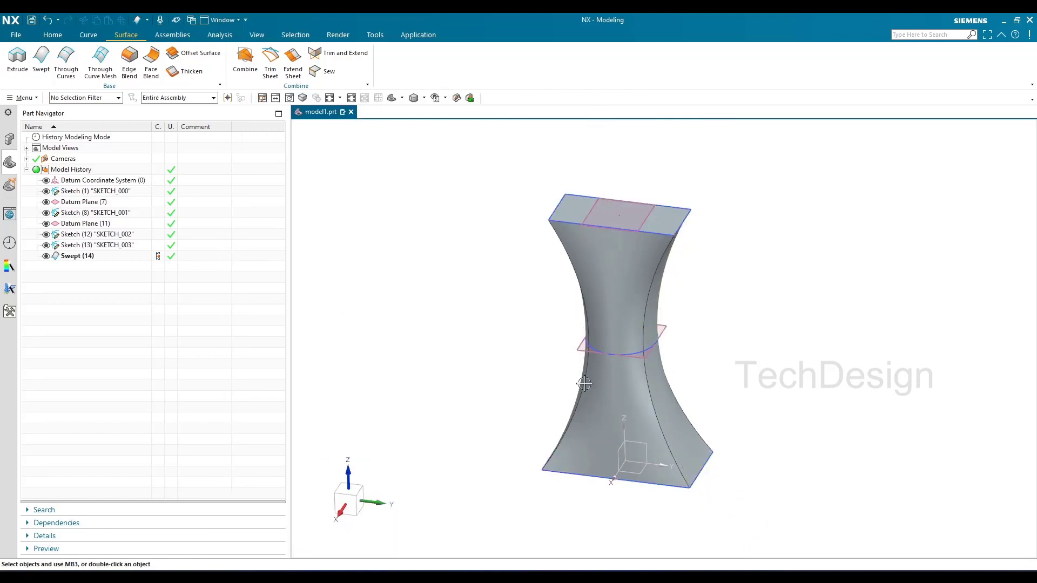
# Edit the finished swept feature and change its body type to Sheet.
pyautogui.doubleClick(614, 278)
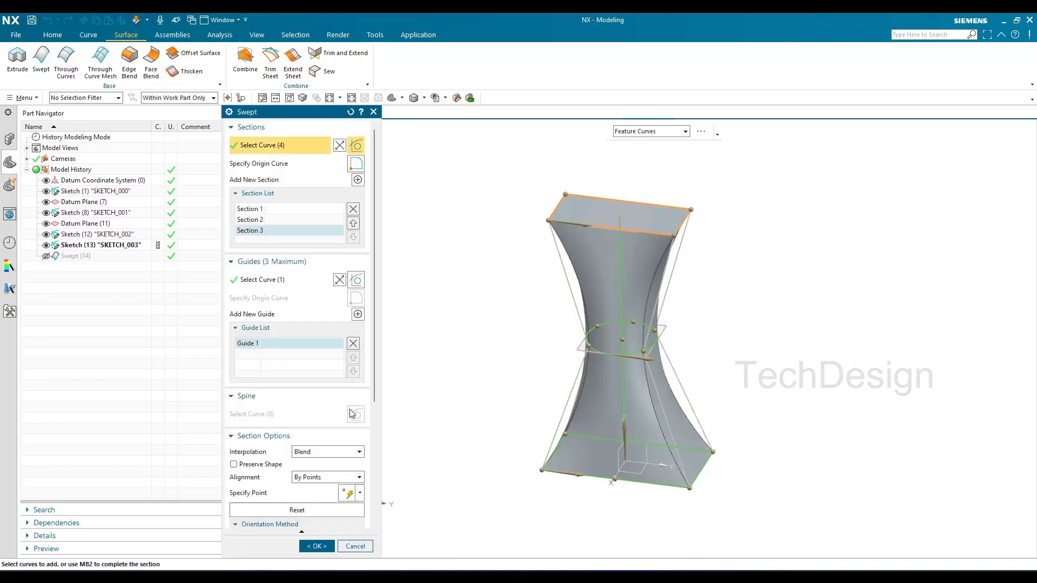
pyautogui.scroll(-5, 302, 378)
pyautogui.click(329, 405)
pyautogui.click(332, 426)
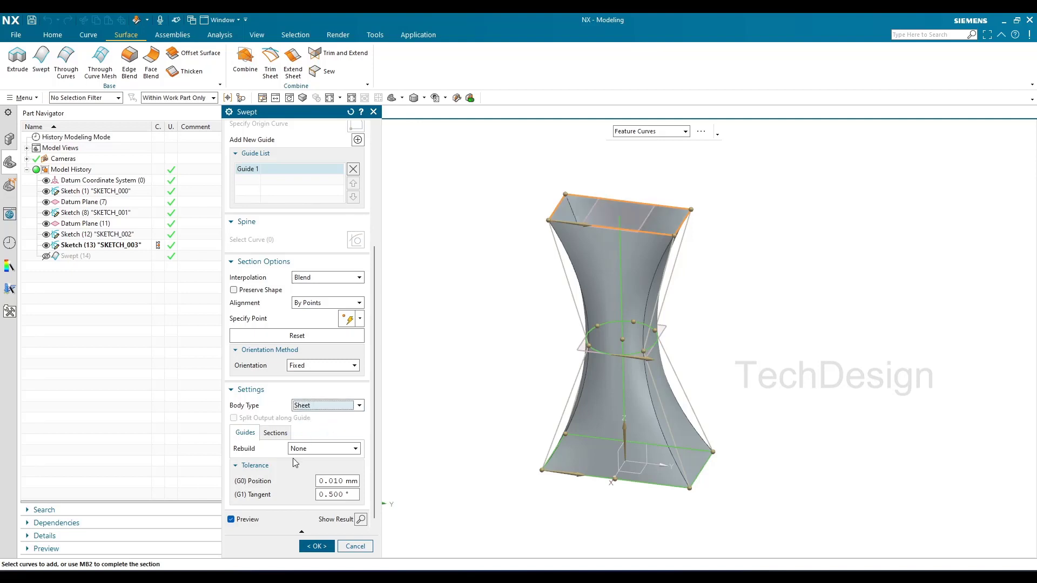
pyautogui.click(317, 546)
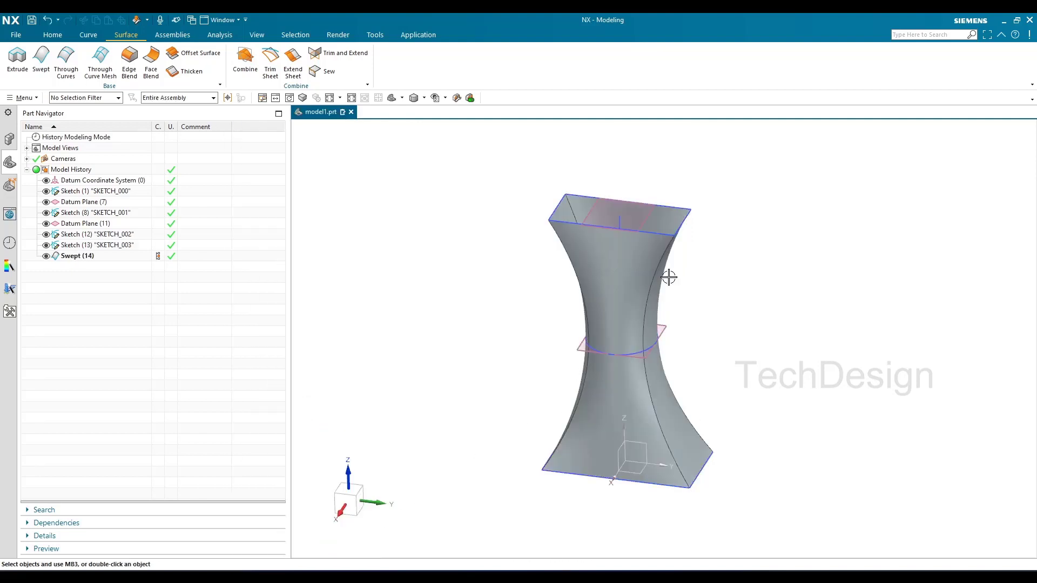
pyautogui.moveTo(605, 262); pyautogui.dragTo(593, 295, button='middle')
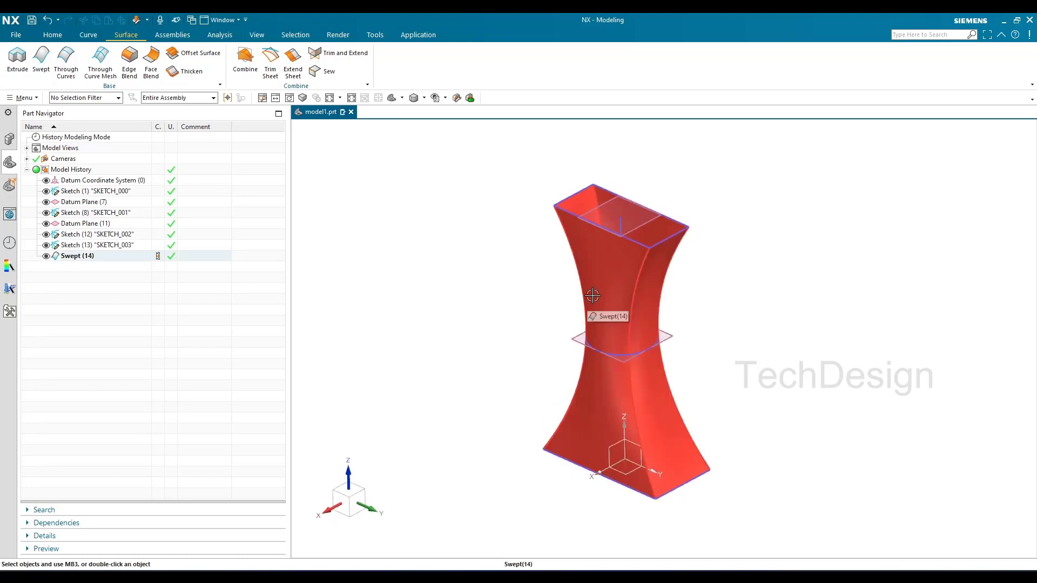